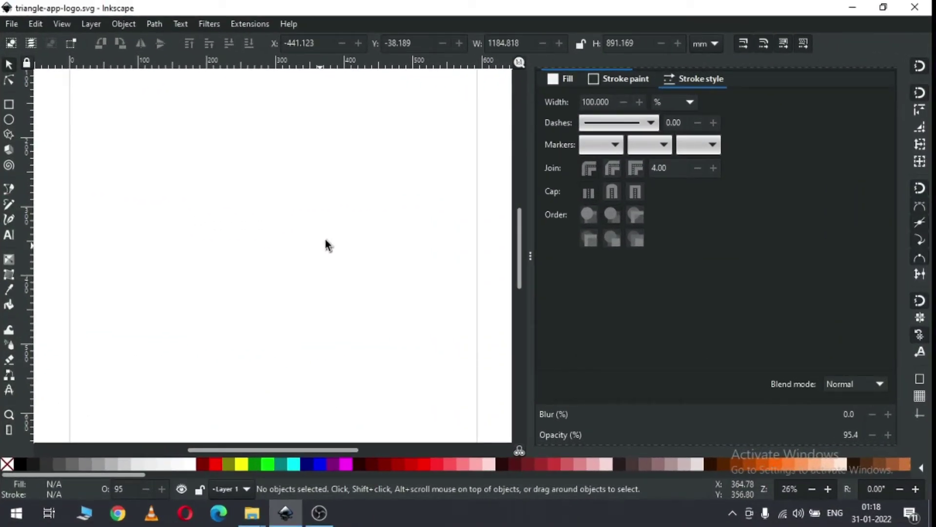
# Show the Extensions menu's Render submenu of shape generators.
pyautogui.click(250, 24)
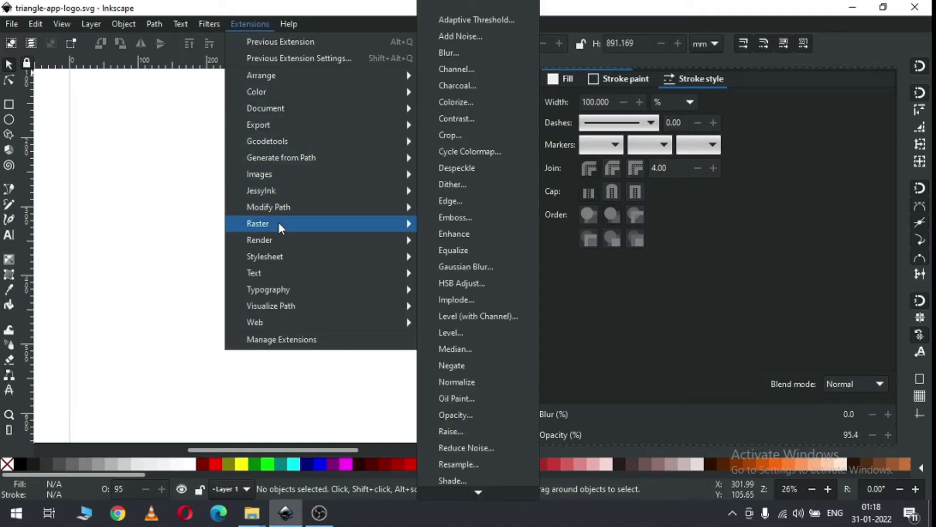
pyautogui.moveTo(275, 238)
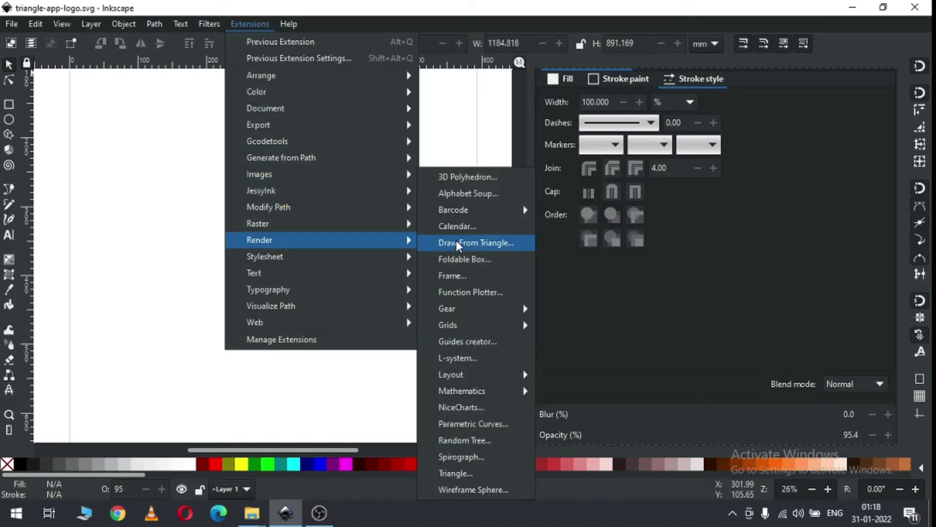
# Generate a triangle with three 100 px sides using the Render Triangle extension with live preview.
pyautogui.click(456, 473)
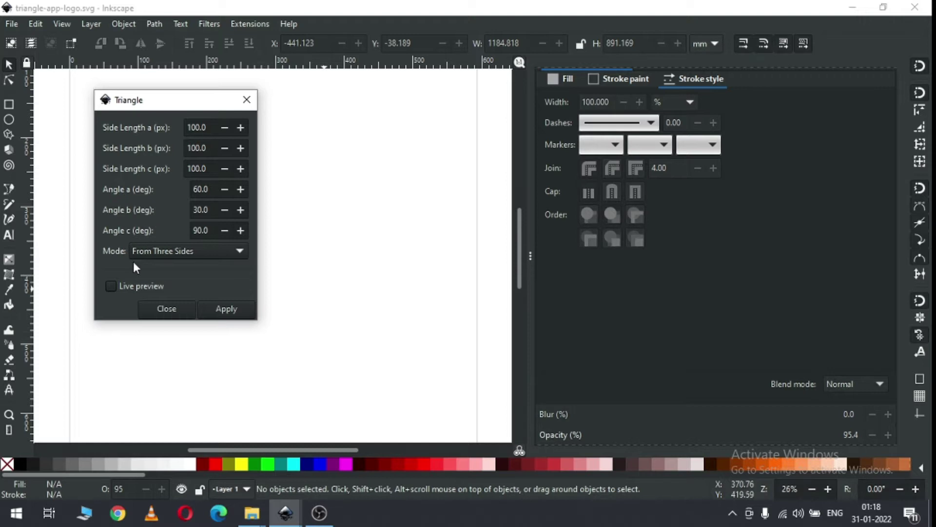
pyautogui.click(111, 286)
pyautogui.moveTo(185, 104); pyautogui.dragTo(393, 104)
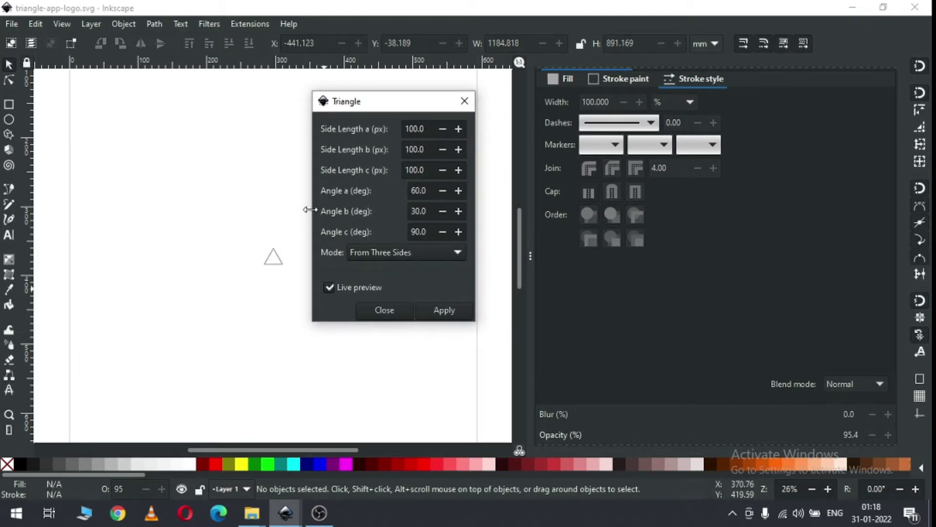
pyautogui.click(468, 314)
pyautogui.click(379, 311)
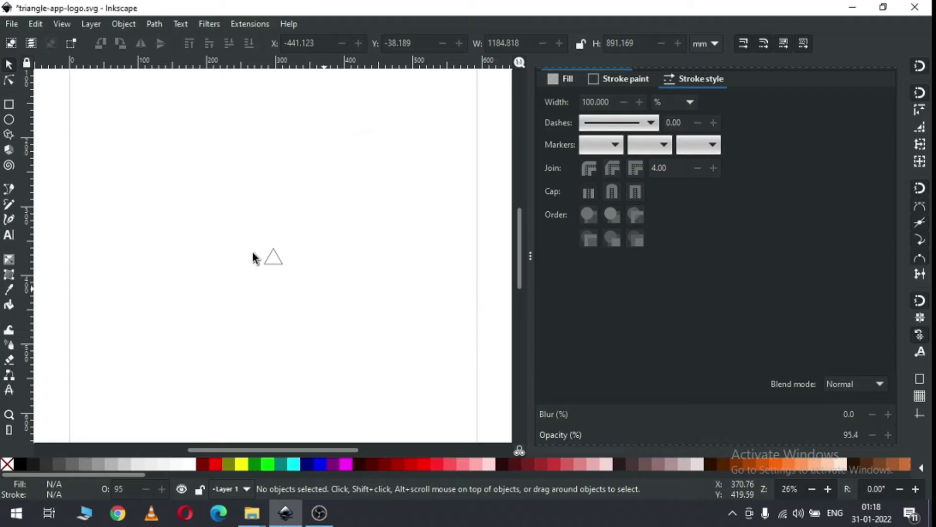
# Scale the small triangle up to about 294 × 255 mm on the page.
pyautogui.moveTo(199, 211); pyautogui.dragTo(324, 296)
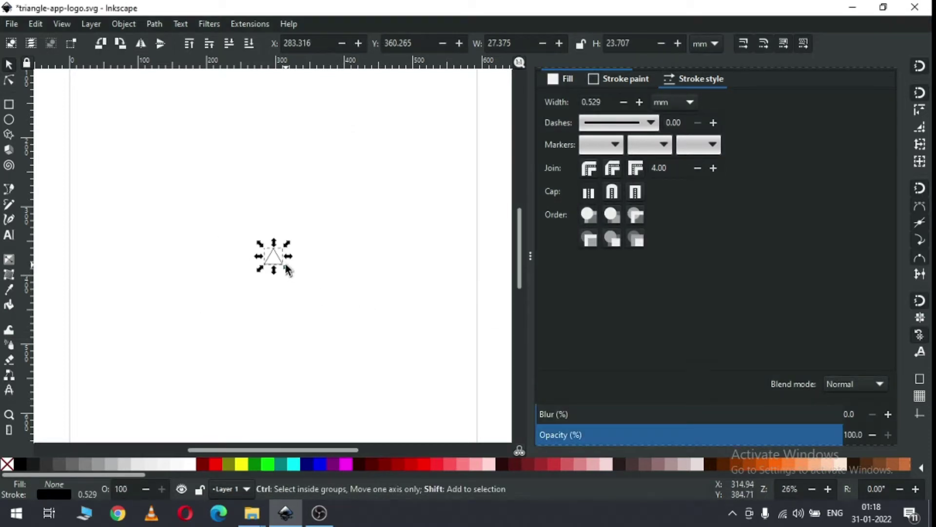
pyautogui.moveTo(287, 267); pyautogui.dragTo(395, 347)
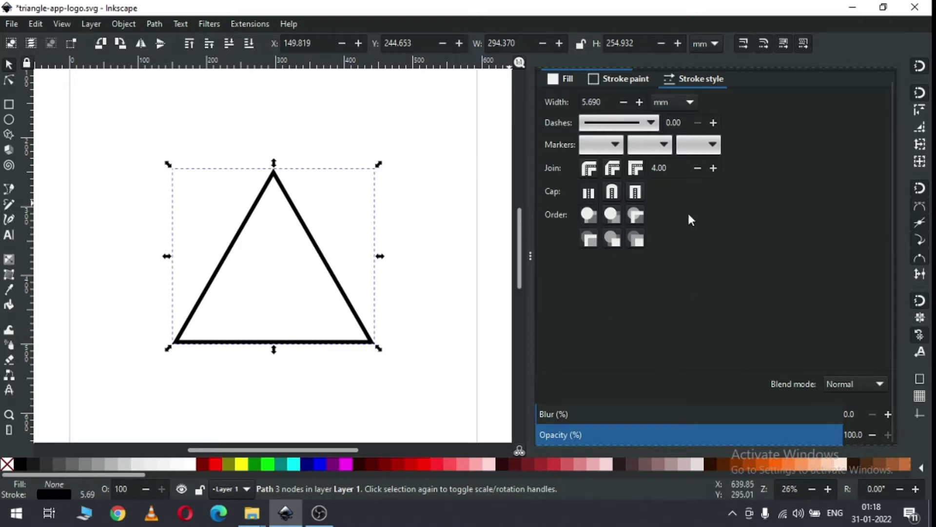
pyautogui.scroll(1, 796, 182)
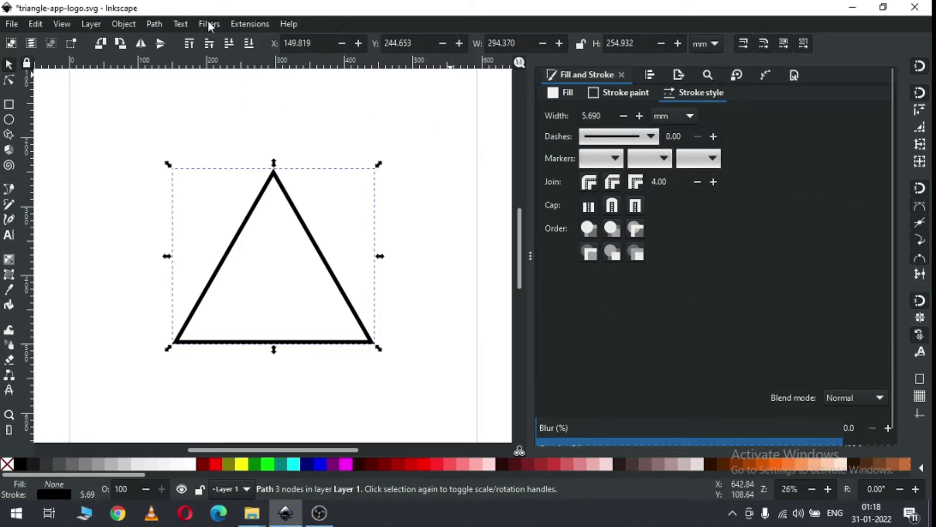
# Add a Corners (Fillet/Chamfer) path effect to the triangle.
pyautogui.click(154, 25)
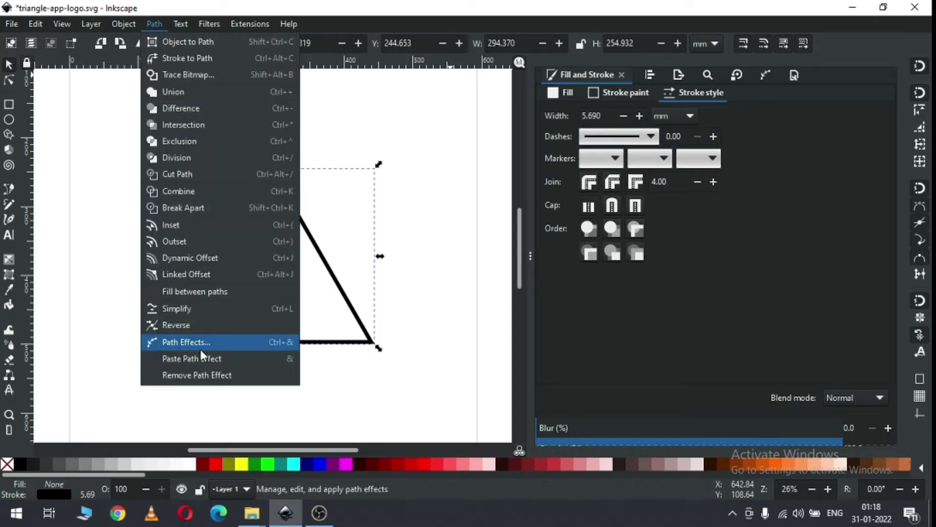
pyautogui.click(228, 348)
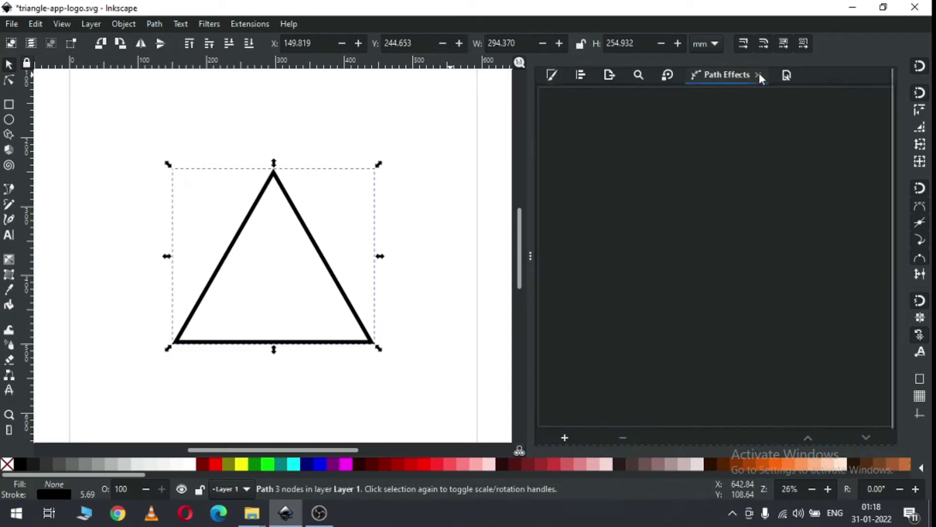
pyautogui.click(566, 439)
pyautogui.moveTo(486, 312)
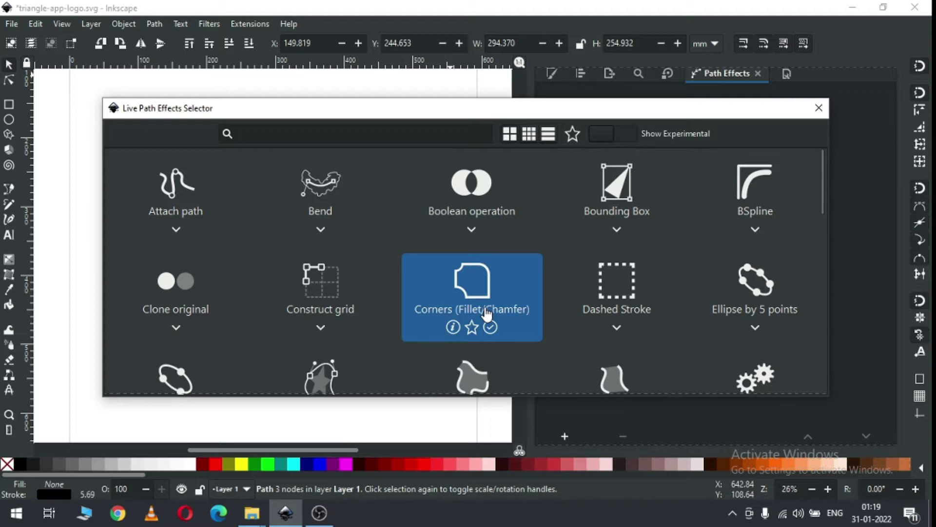
pyautogui.click(485, 309)
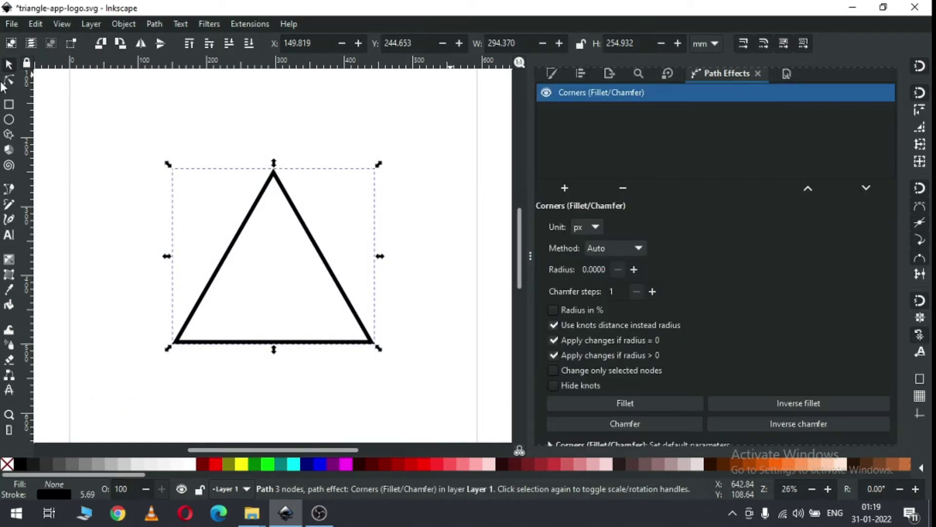
# Drag the apex fillet knot down to round the top corner into a wide arch.
pyautogui.click(9, 81)
pyautogui.moveTo(274, 172); pyautogui.dragTo(261, 341)
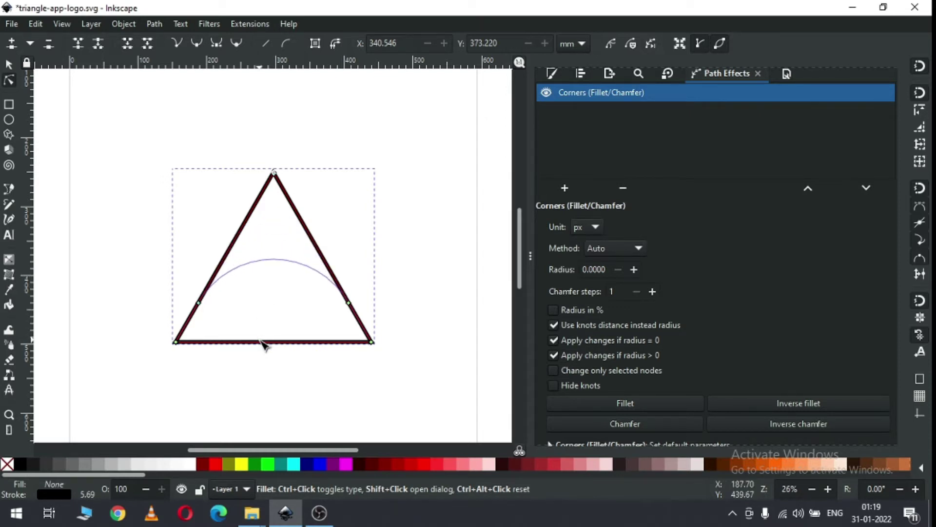
pyautogui.moveTo(259, 339); pyautogui.dragTo(264, 348)
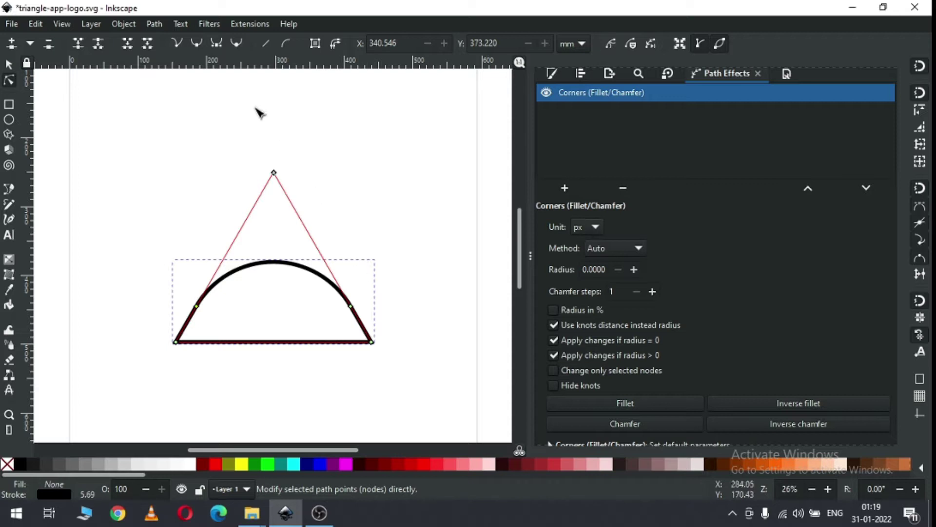
pyautogui.click(155, 24)
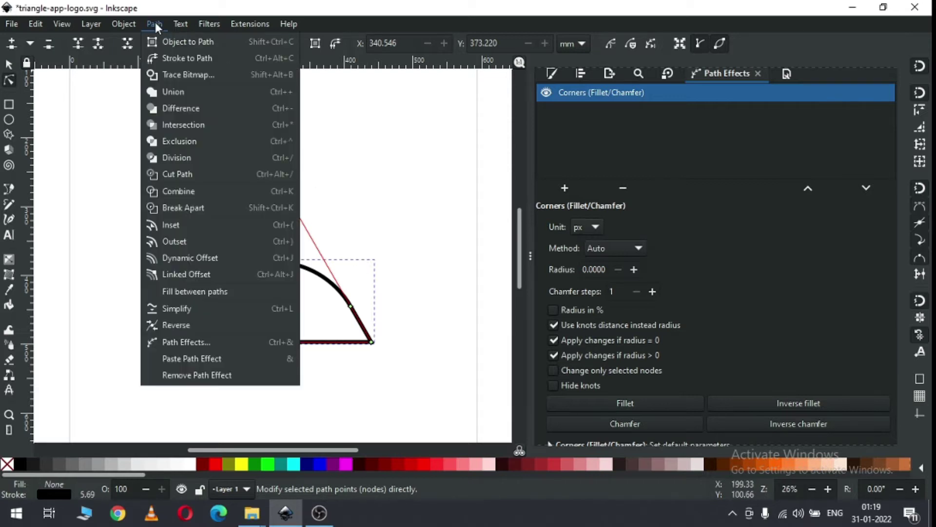
# Convert the rounded triangle to a path, move it up, and break it at the two bottom corners.
pyautogui.click(200, 42)
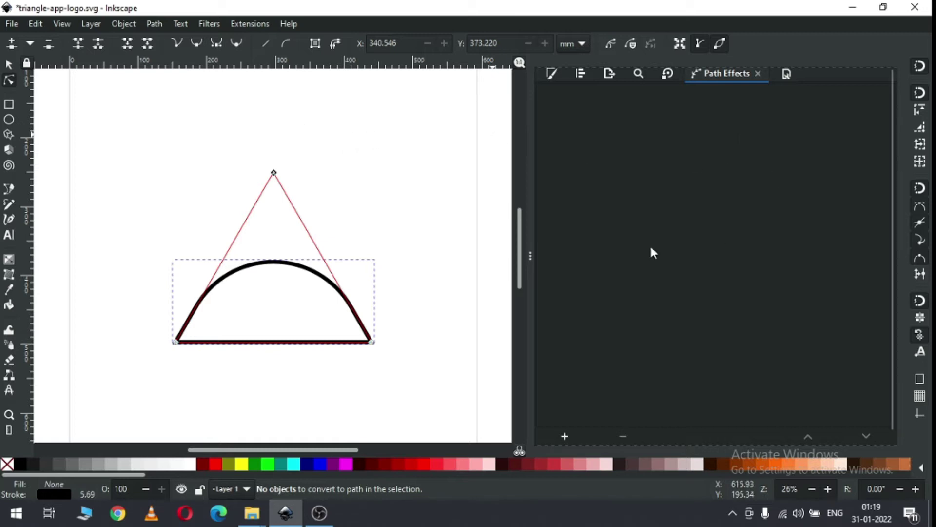
pyautogui.click(9, 65)
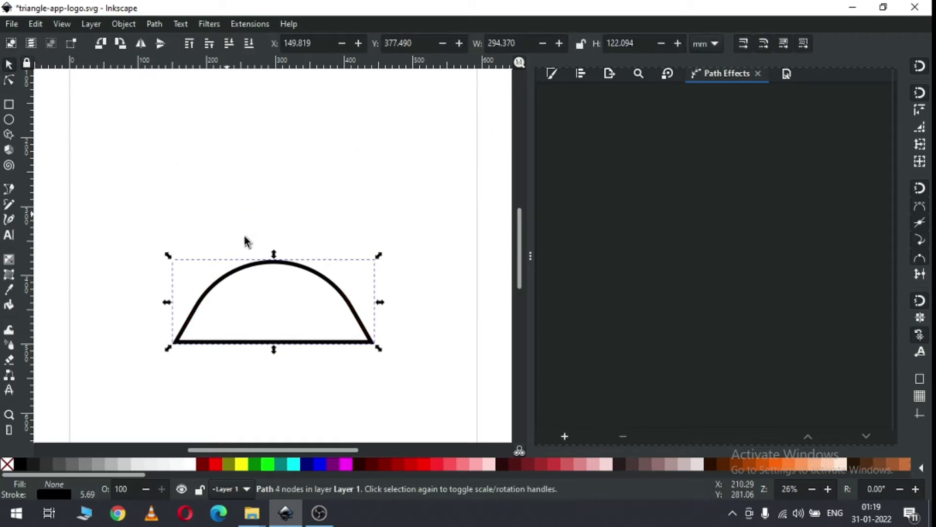
pyautogui.moveTo(299, 271); pyautogui.dragTo(299, 155)
pyautogui.click(9, 81)
pyautogui.moveTo(141, 211); pyautogui.dragTo(437, 260)
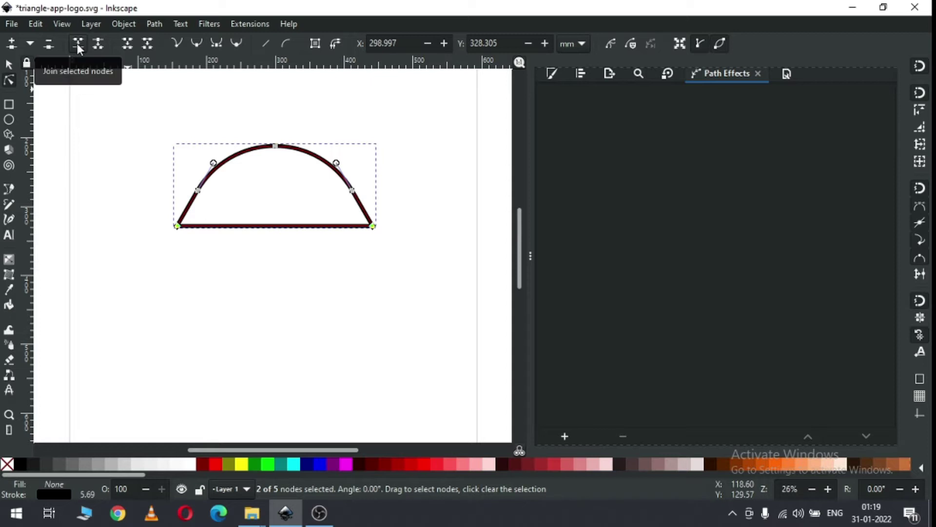
pyautogui.click(97, 45)
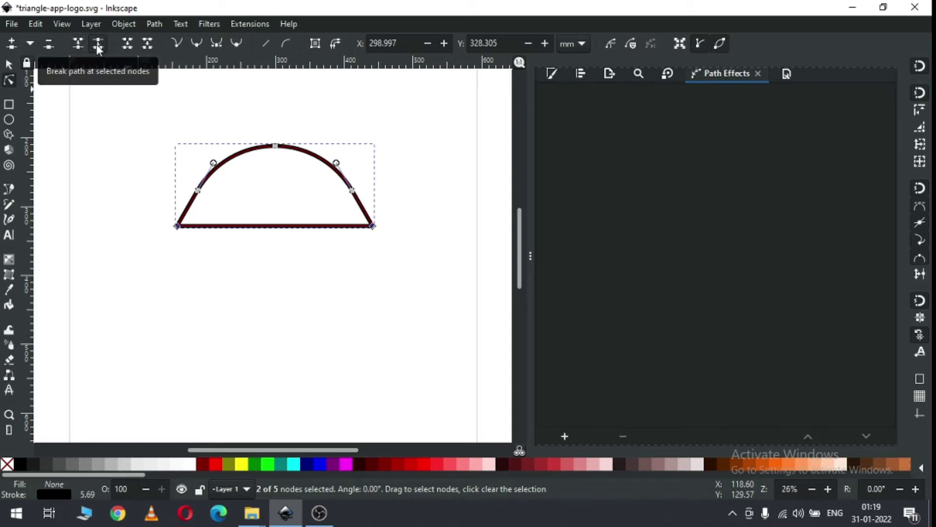
# Break Apart the path, delete the straight base line, and move the arch toward the top-left.
pyautogui.click(8, 64)
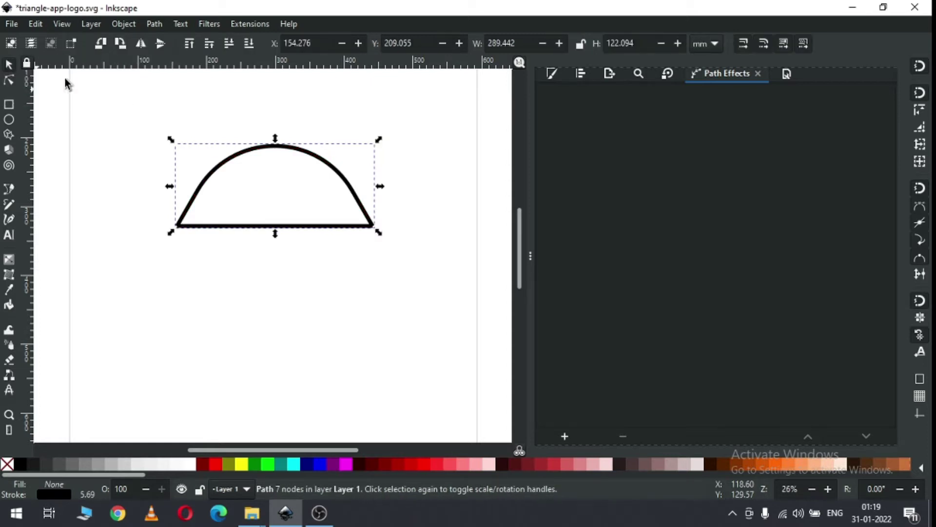
pyautogui.click(154, 23)
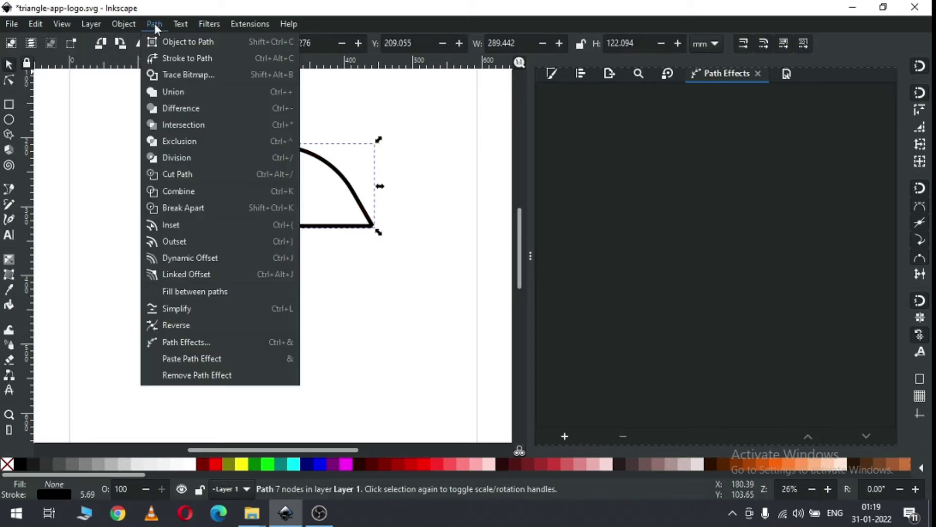
pyautogui.click(245, 211)
pyautogui.click(322, 254)
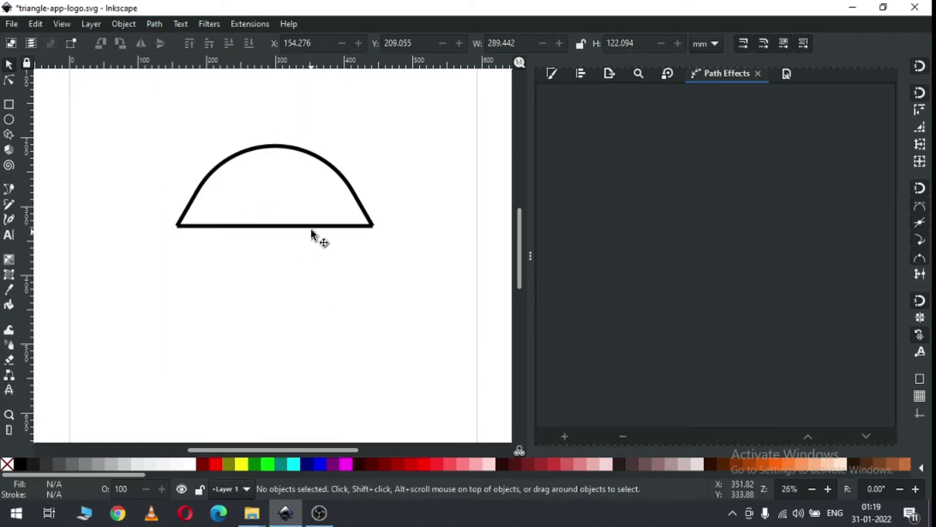
pyautogui.click(311, 227)
pyautogui.moveTo(311, 227); pyautogui.dragTo(309, 283)
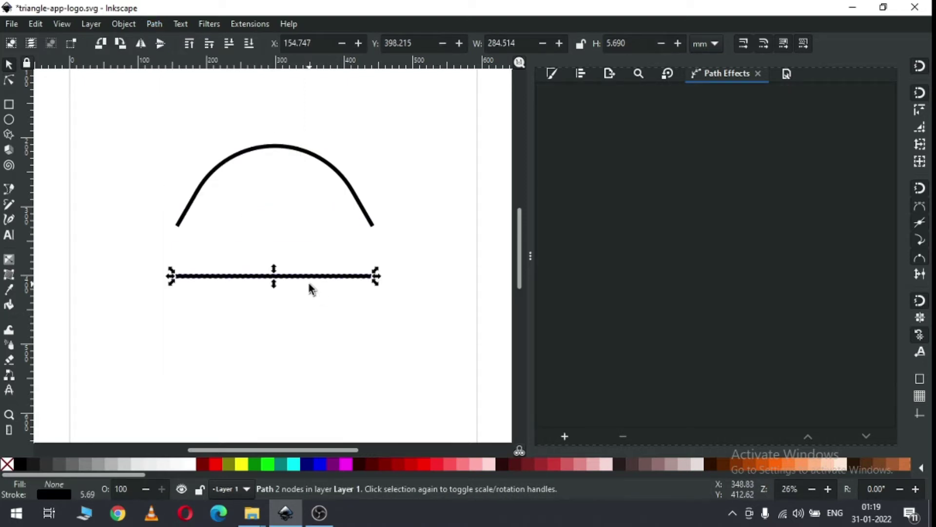
pyautogui.press('Delete')
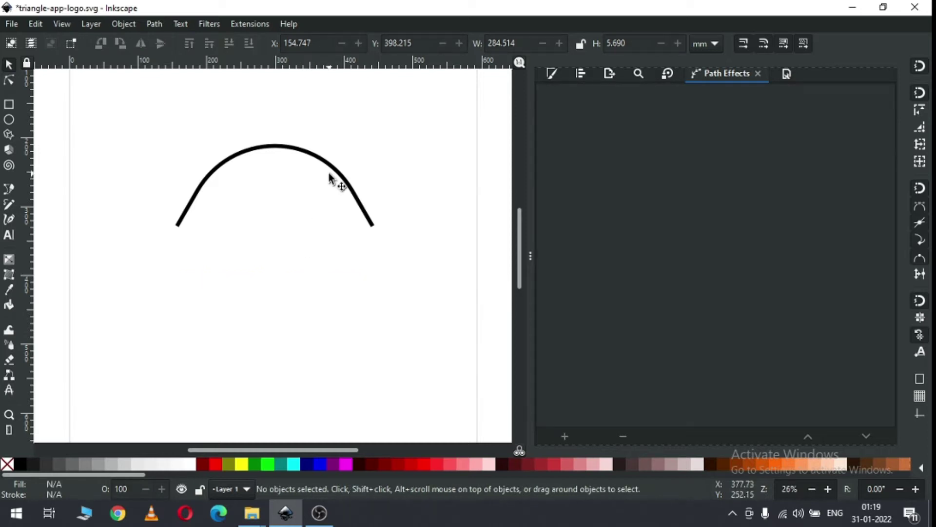
pyautogui.moveTo(330, 173); pyautogui.dragTo(306, 139)
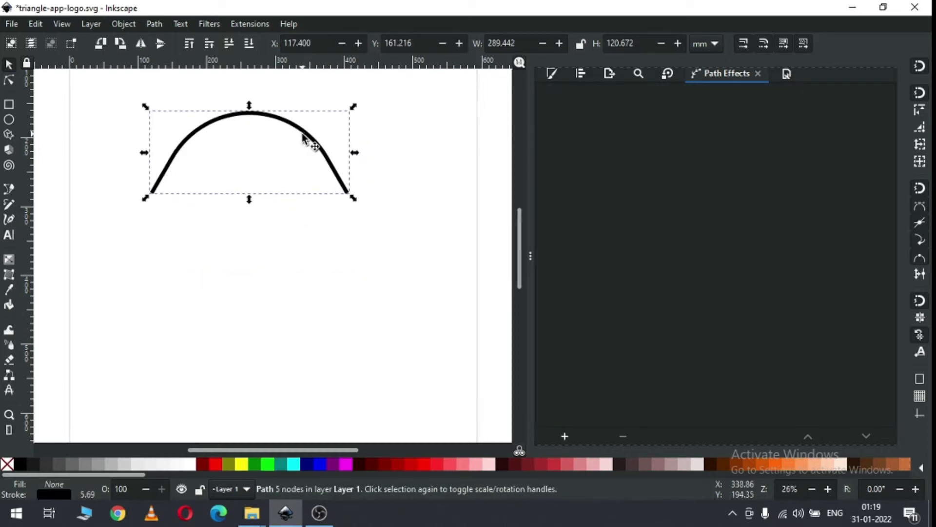
# Duplicate the arch, rotate the copy 120°, and move it down-right to meet the original.
pyautogui.rightClick(303, 139)
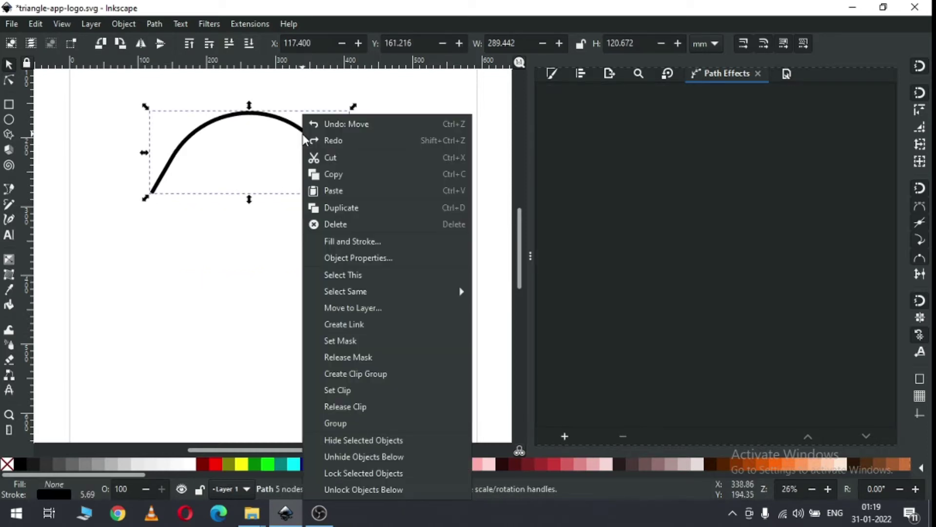
pyautogui.click(335, 205)
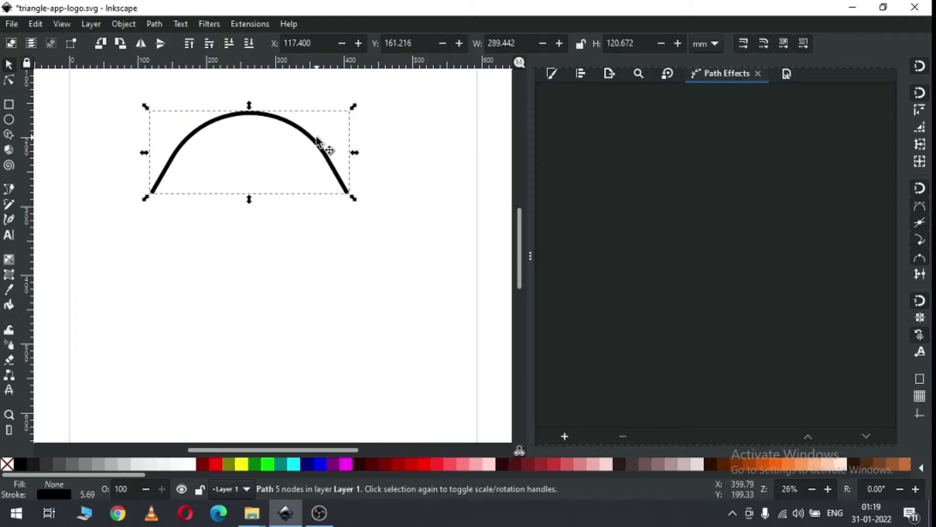
pyautogui.moveTo(310, 142); pyautogui.dragTo(307, 210)
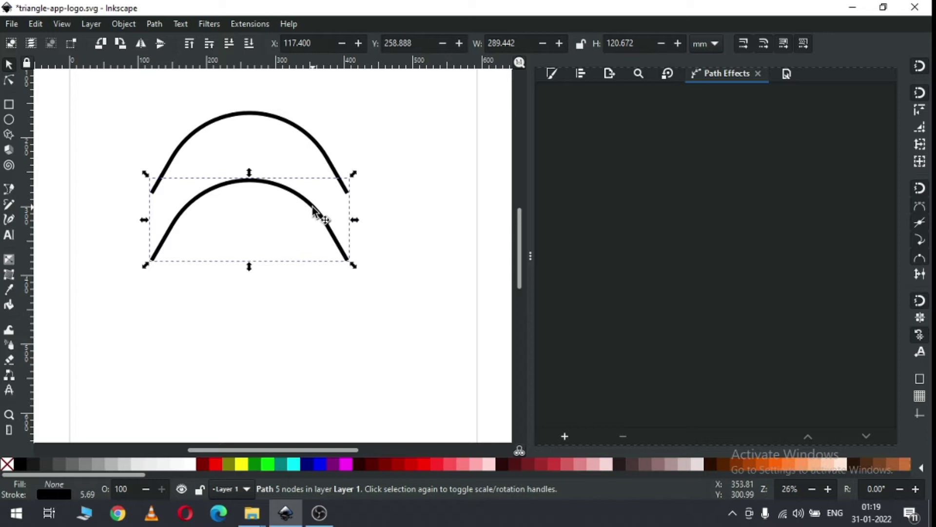
pyautogui.click(314, 208)
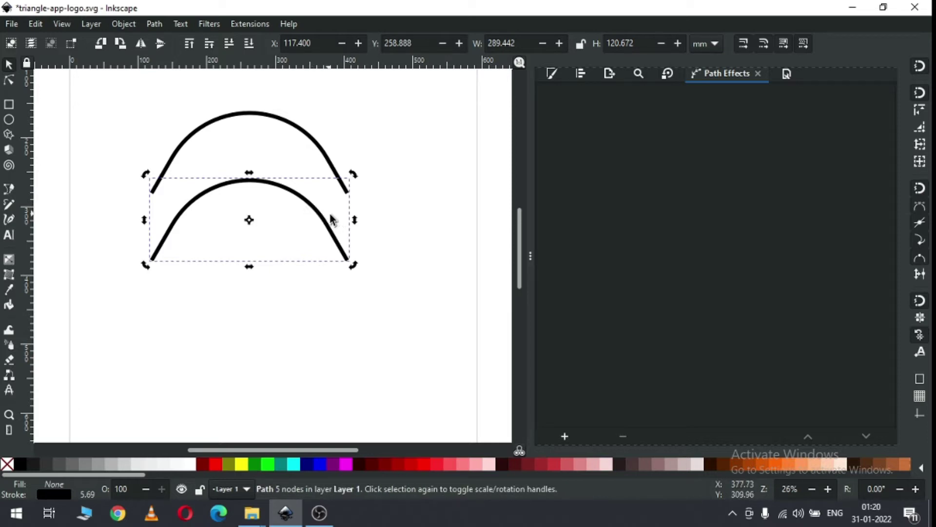
pyautogui.moveTo(353, 178); pyautogui.dragTo(260, 257)
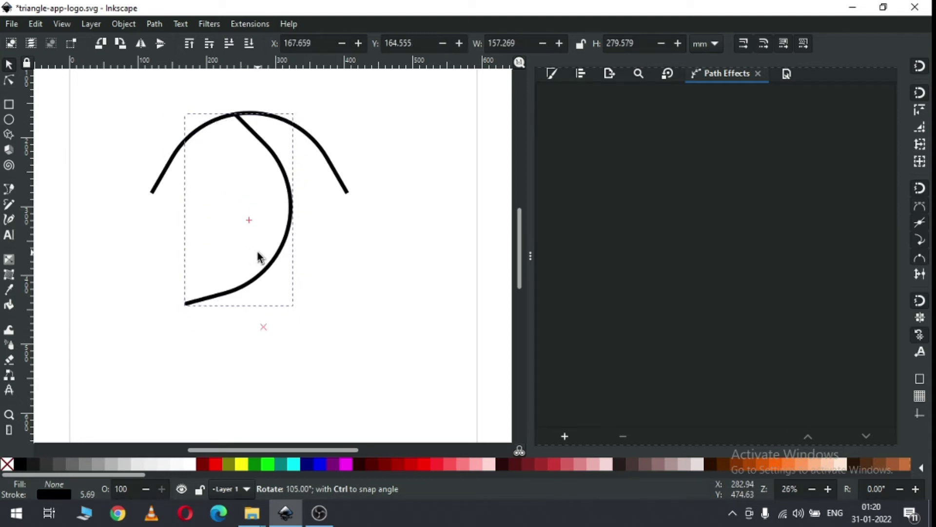
pyautogui.moveTo(258, 257); pyautogui.dragTo(205, 281)
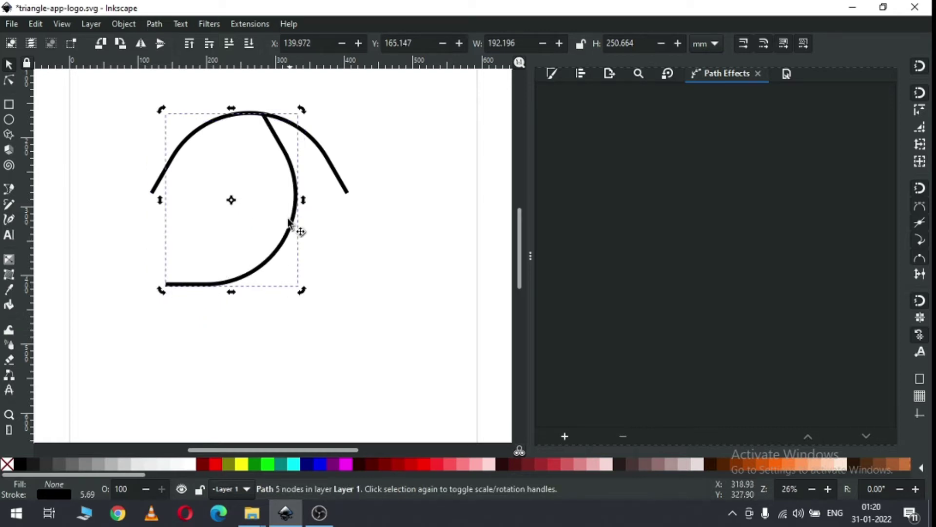
pyautogui.moveTo(277, 144); pyautogui.dragTo(346, 218)
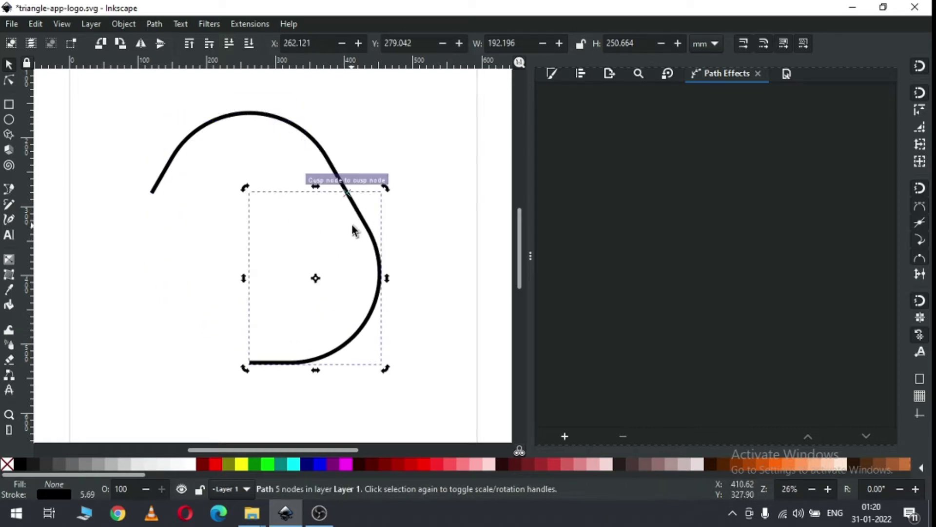
# Duplicate an arc again, rotate it 120°, and snap its end onto the other arc.
pyautogui.rightClick(380, 250)
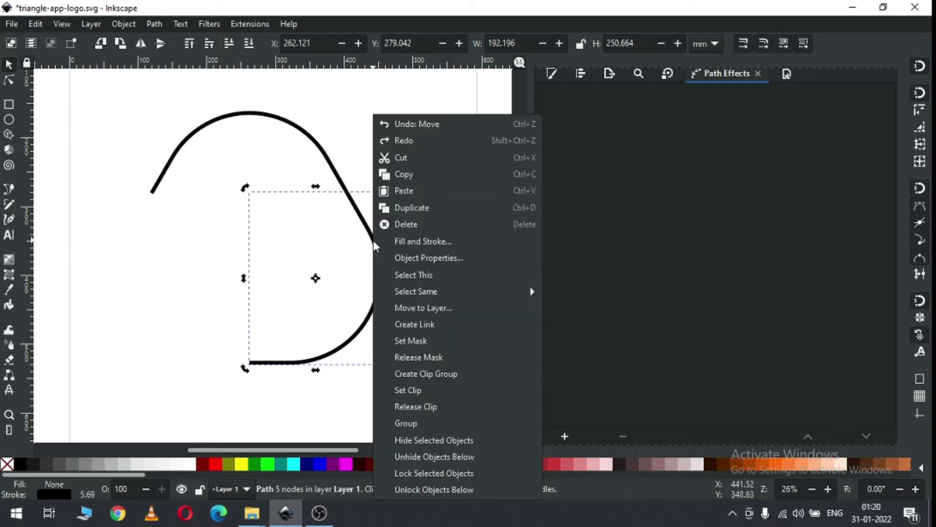
pyautogui.click(431, 218)
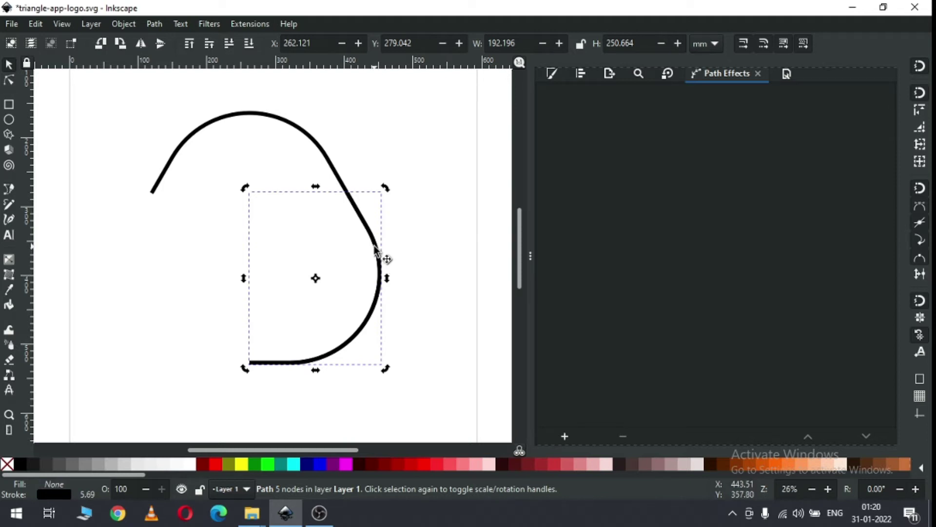
pyautogui.moveTo(389, 203); pyautogui.dragTo(343, 320)
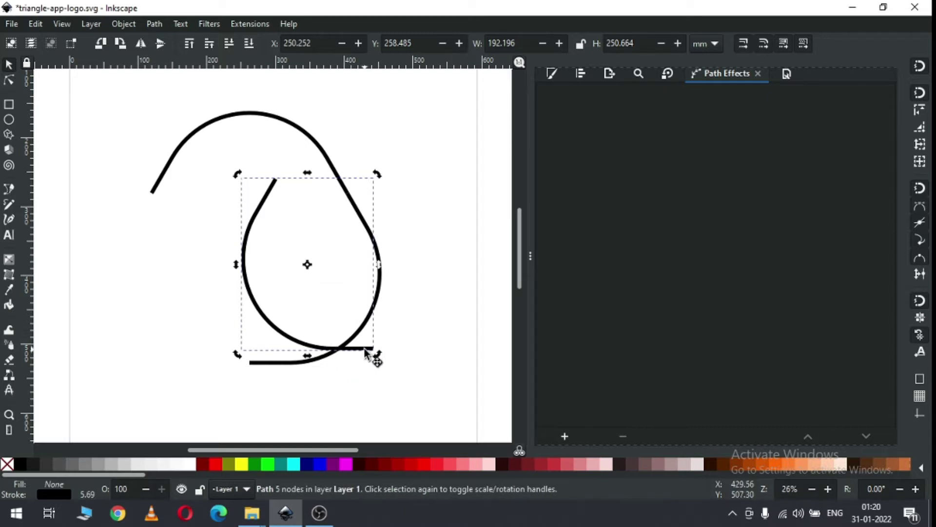
pyautogui.moveTo(365, 350); pyautogui.dragTo(242, 357)
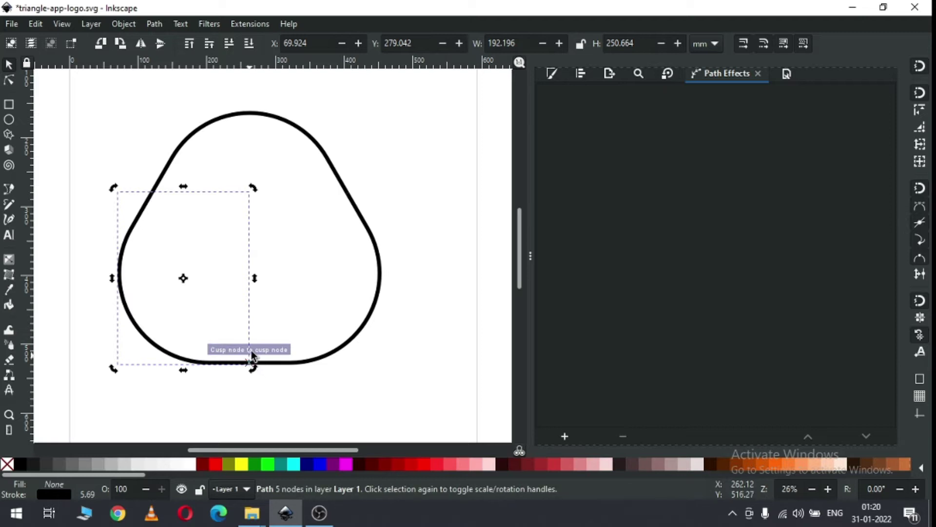
# Select all three arcs and combine them into one path with Path > Combine.
pyautogui.click(162, 102)
pyautogui.moveTo(77, 98); pyautogui.dragTo(422, 394)
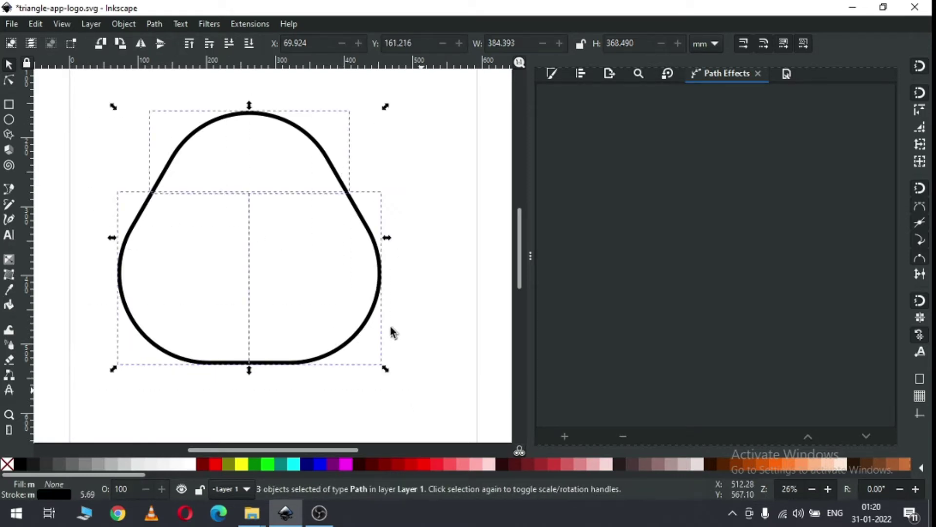
pyautogui.click(152, 24)
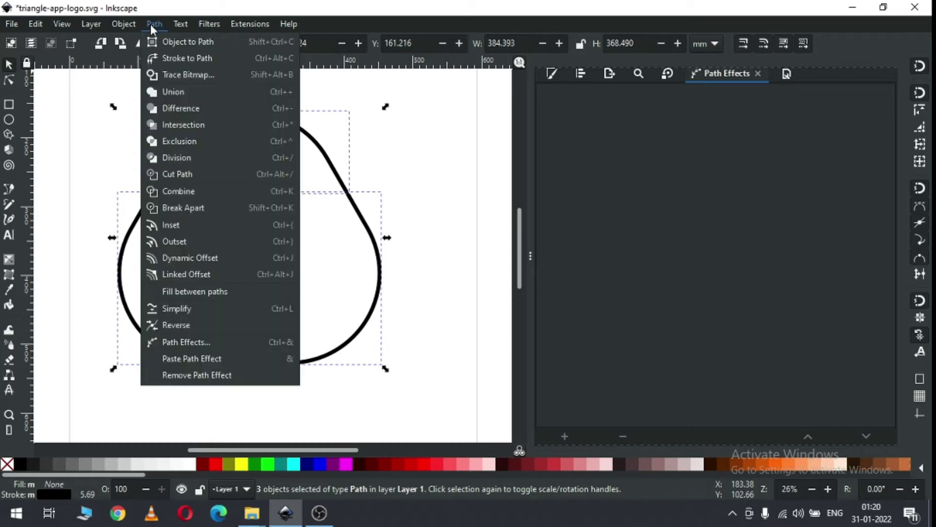
pyautogui.click(206, 191)
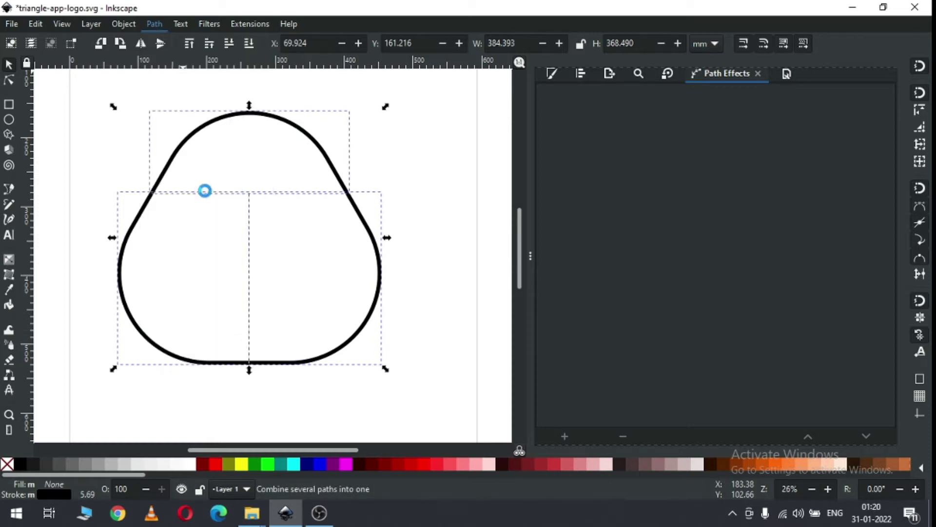
# Join the overlapping node pairs on the left, right, and bottom middle into single nodes.
pyautogui.click(10, 82)
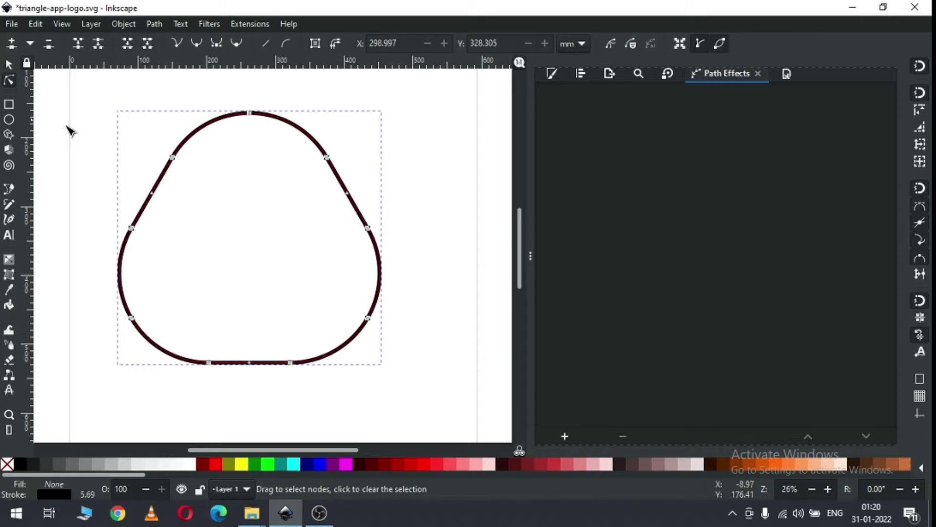
pyautogui.moveTo(128, 179); pyautogui.dragTo(175, 216)
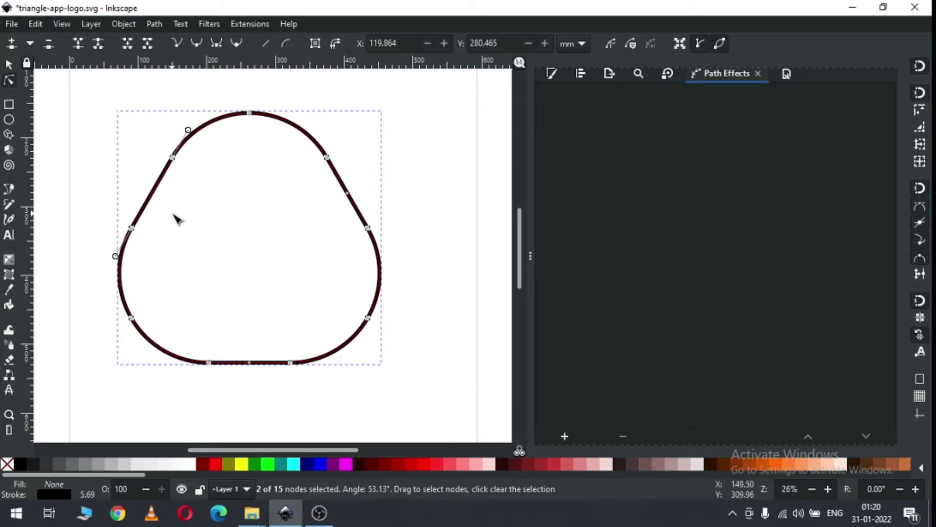
pyautogui.click(79, 46)
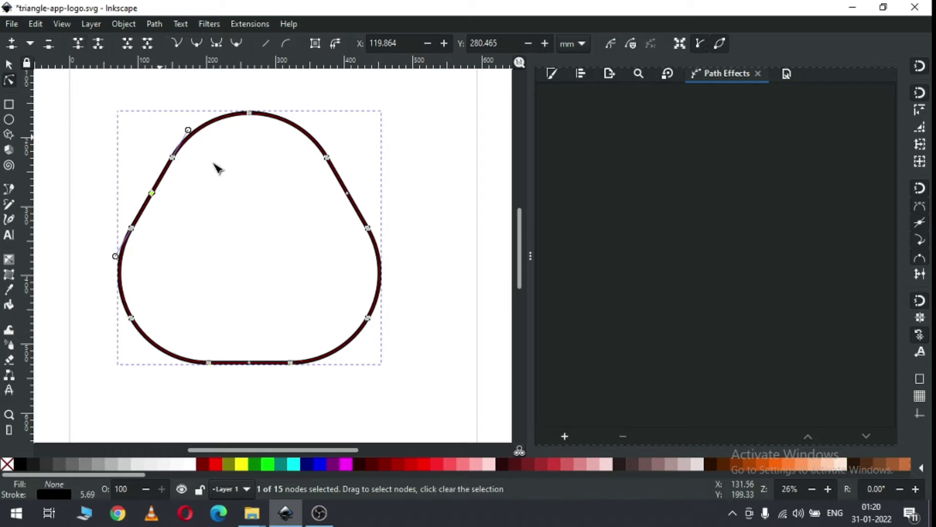
pyautogui.moveTo(352, 194); pyautogui.dragTo(334, 204)
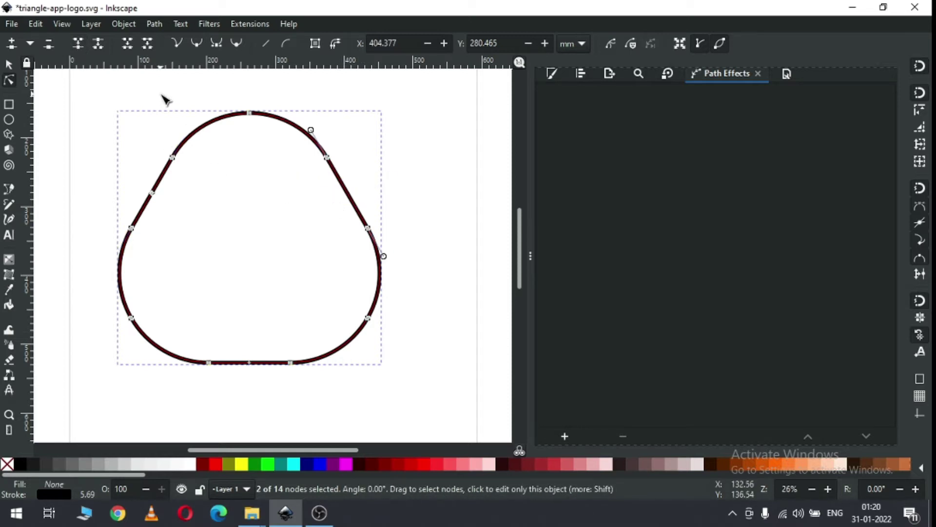
pyautogui.click(80, 45)
pyautogui.moveTo(262, 392); pyautogui.dragTo(227, 336)
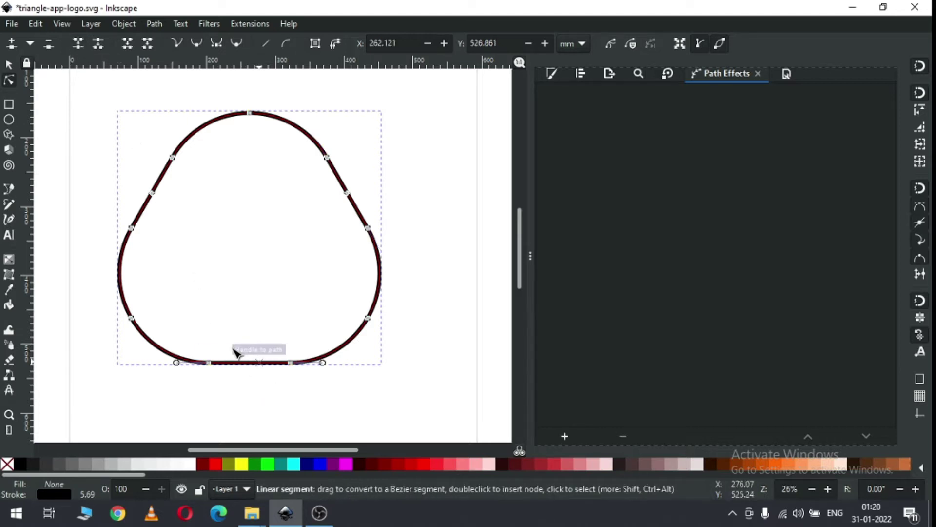
pyautogui.click(82, 47)
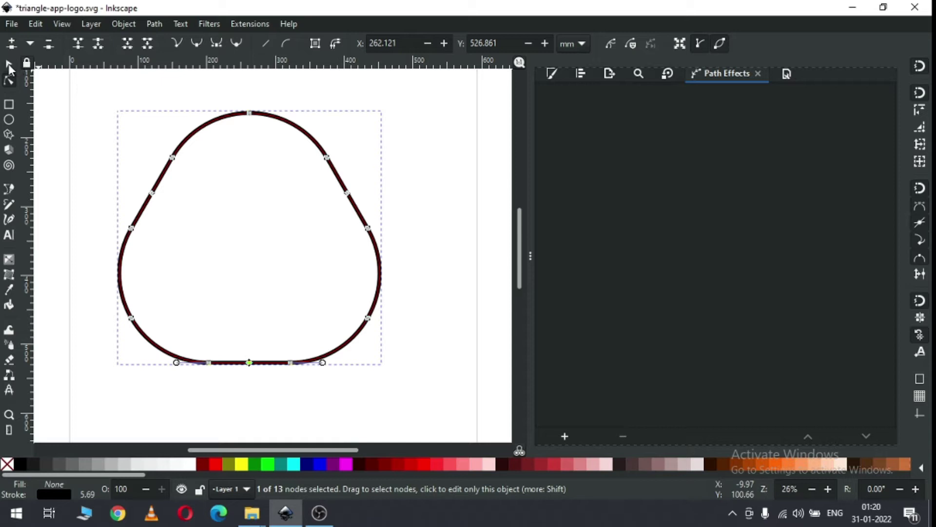
pyautogui.click(8, 65)
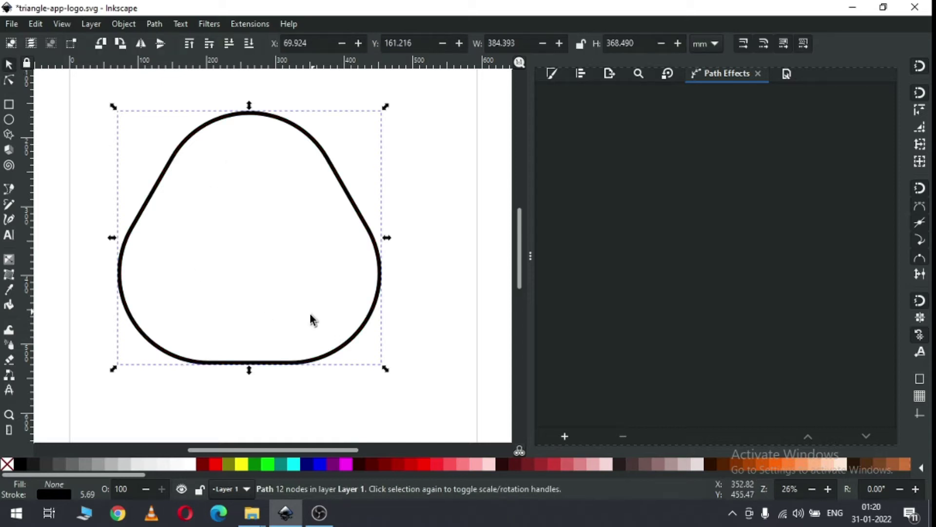
# Give the rounded triangle a teal fill and set its stroke to none.
pyautogui.click(282, 467)
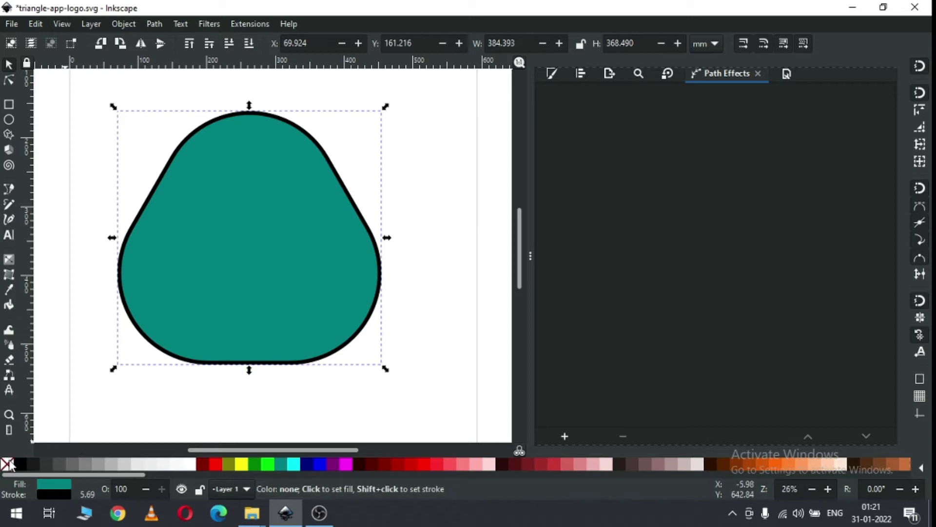
pyautogui.press('shift')
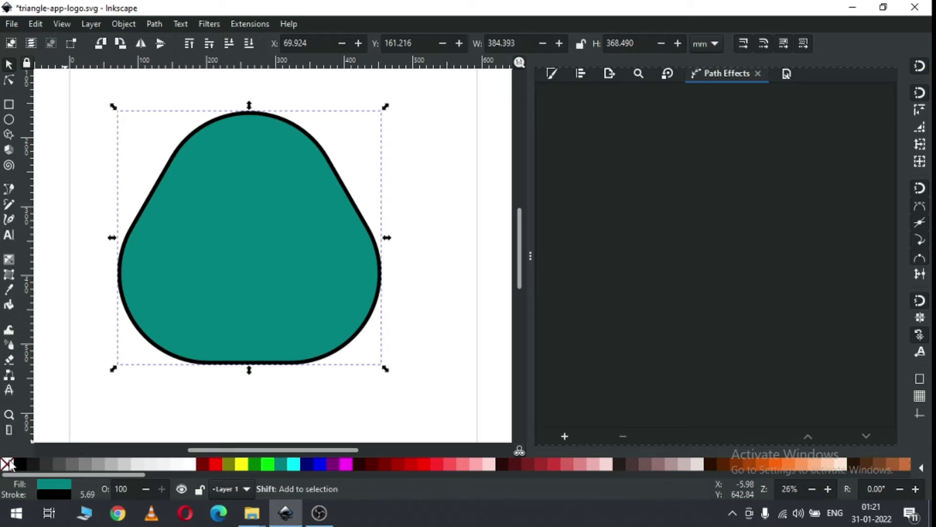
pyautogui.keyDown('shift'); pyautogui.click(9, 463); pyautogui.keyUp('shift')
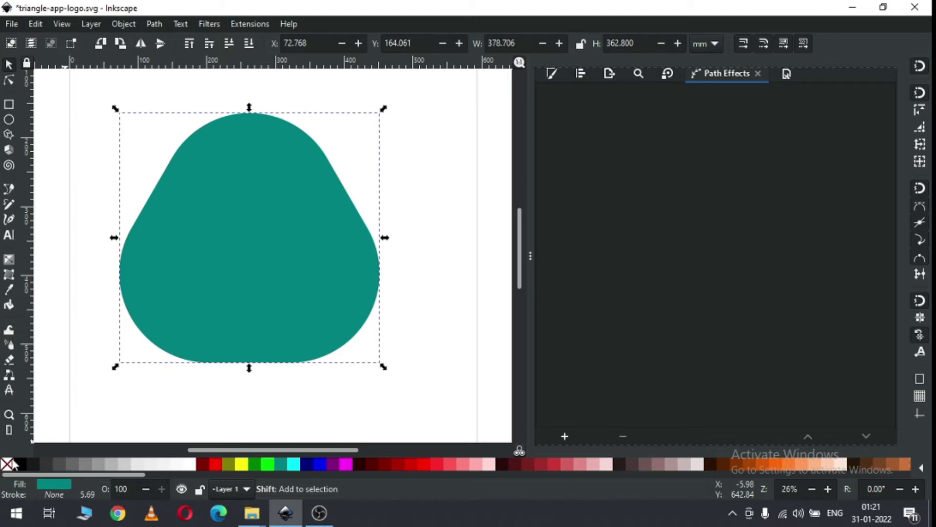
# Duplicate the teal shape, colour it maroon, shrink it to about 62%, and place it top right.
pyautogui.rightClick(274, 203)
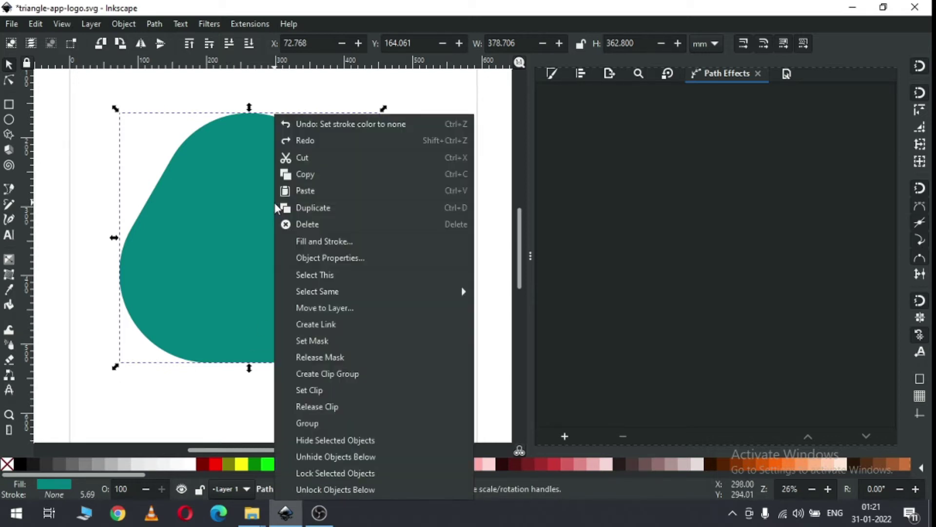
pyautogui.click(313, 207)
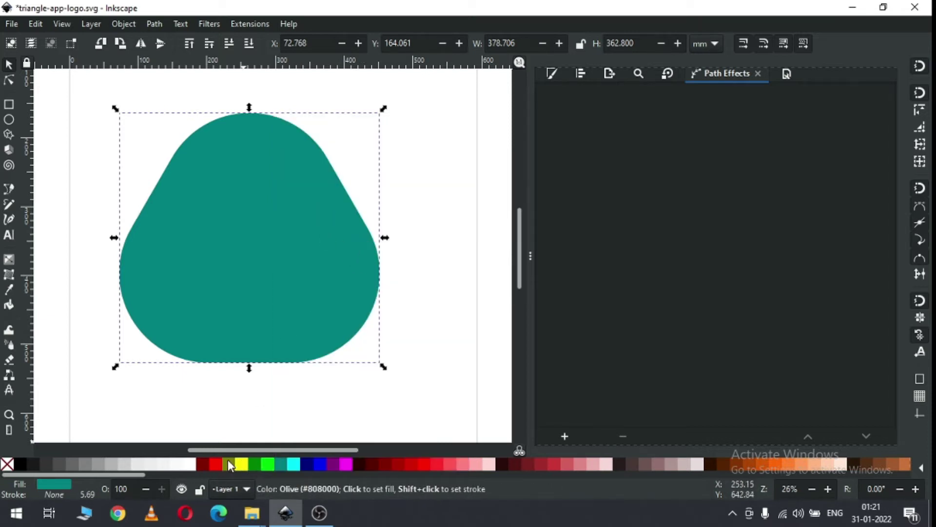
pyautogui.click(201, 463)
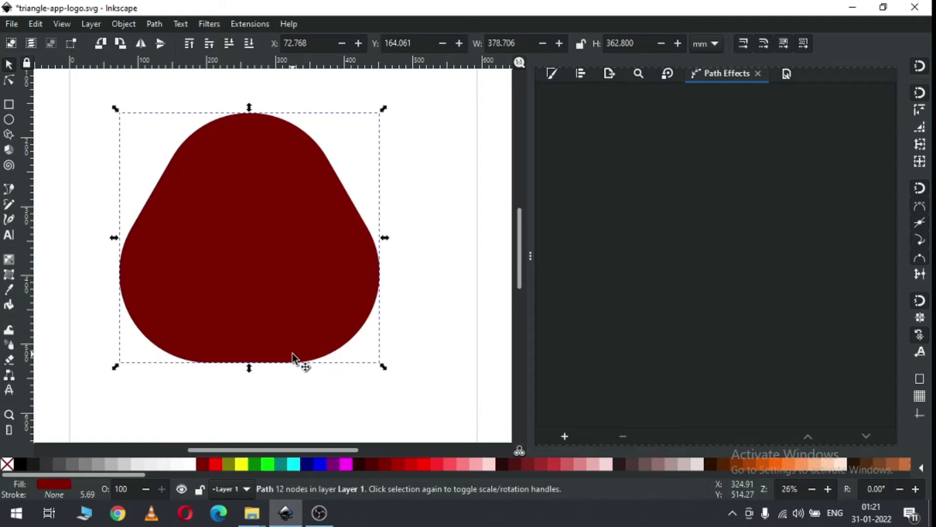
pyautogui.moveTo(383, 367); pyautogui.dragTo(299, 305)
pyautogui.moveTo(267, 253); pyautogui.dragTo(470, 105)
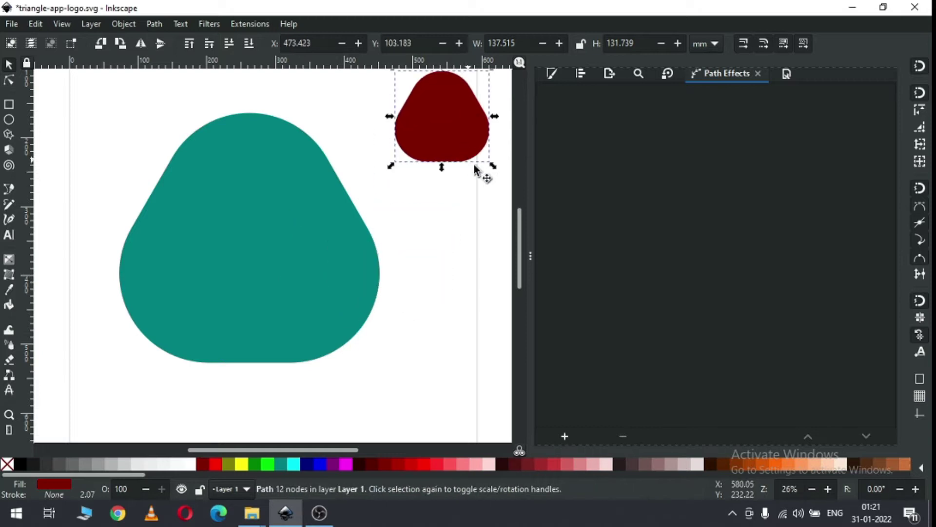
# Duplicate the small maroon shape and enlarge it over the teal shape's upper part.
pyautogui.rightClick(451, 141)
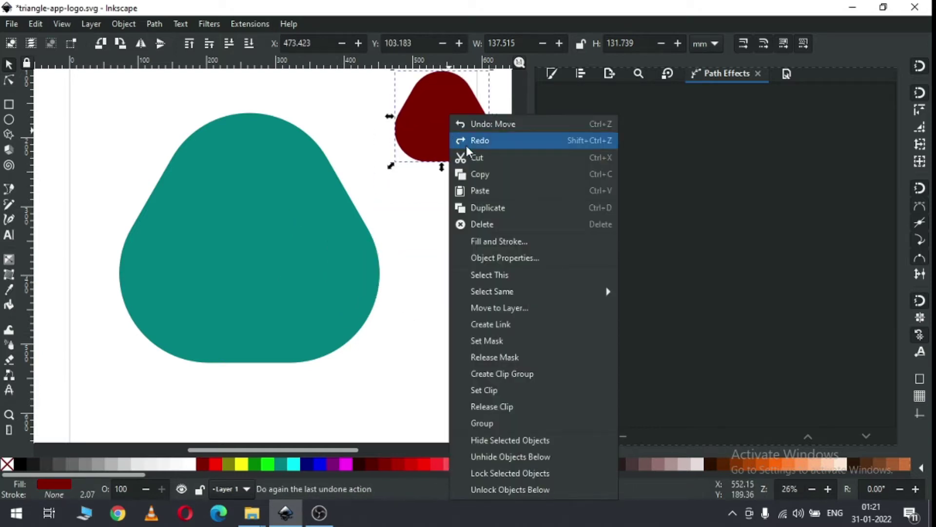
pyautogui.click(486, 212)
pyautogui.moveTo(416, 166); pyautogui.dragTo(274, 232)
pyautogui.moveTo(321, 269); pyautogui.dragTo(340, 288)
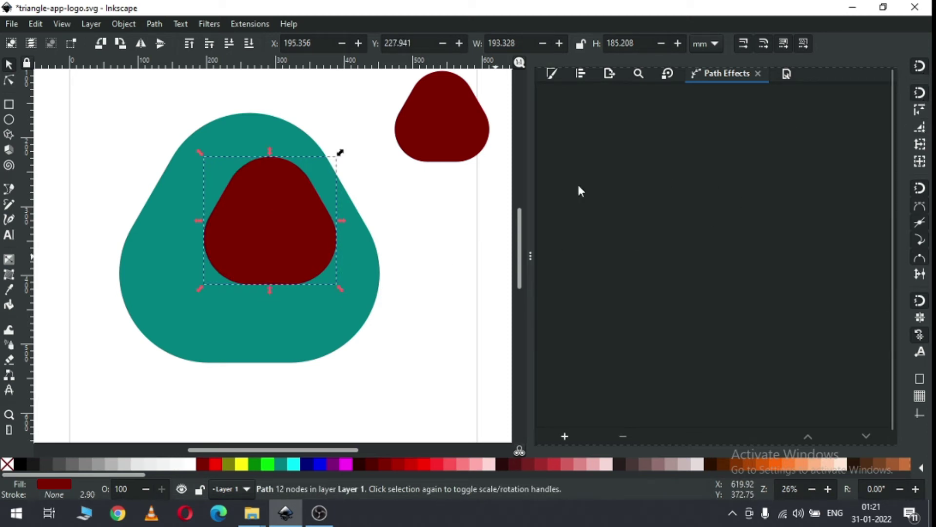
pyautogui.moveTo(303, 194); pyautogui.dragTo(311, 187)
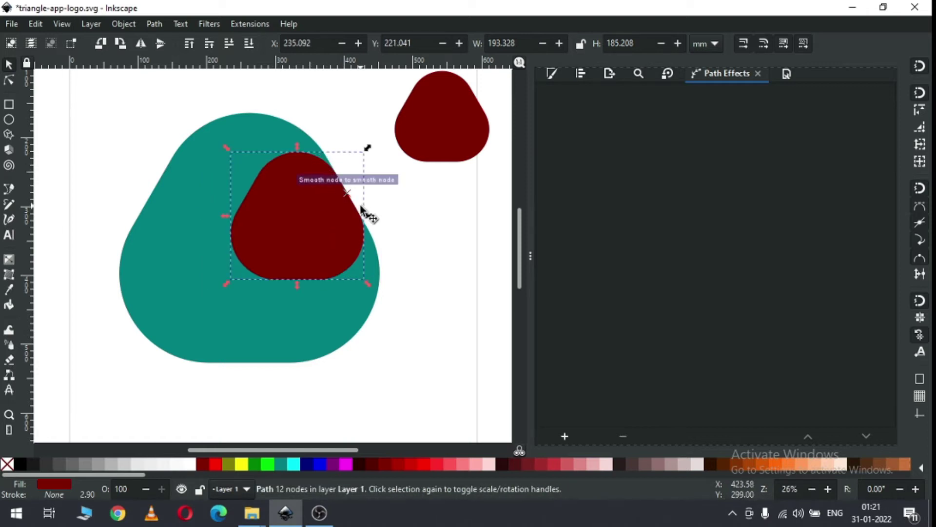
# Duplicate the red shape to the lower right, then select the red and teal shapes together.
pyautogui.rightClick(326, 226)
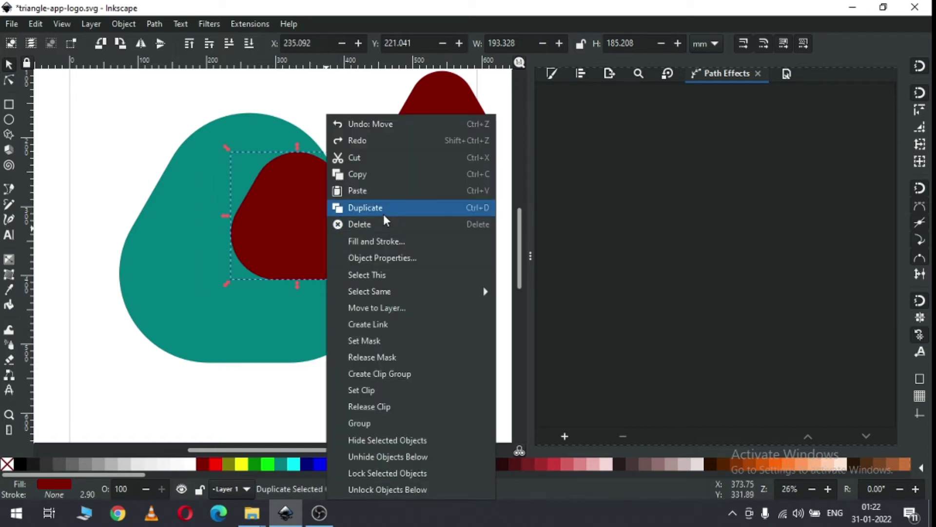
pyautogui.click(384, 215)
pyautogui.moveTo(302, 222); pyautogui.dragTo(444, 331)
pyautogui.click(317, 215)
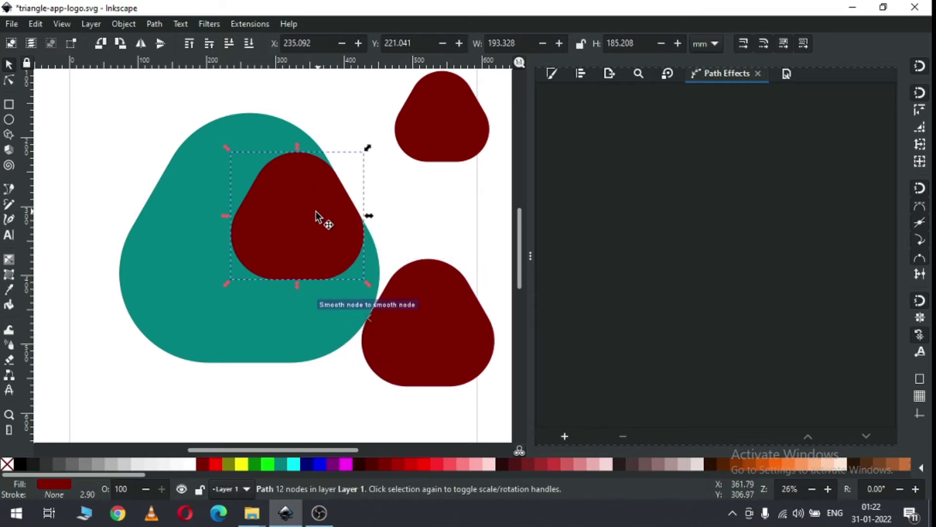
pyautogui.keyDown('shift'); pyautogui.click(245, 136); pyautogui.keyUp('shift')
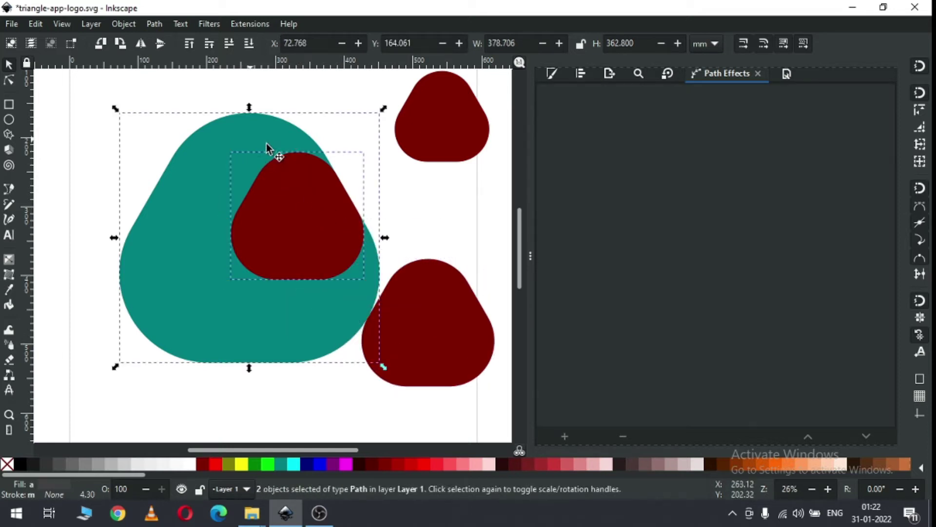
# Apply Path > Difference to the red copy and teal shape.
pyautogui.click(159, 21)
pyautogui.click(164, 108)
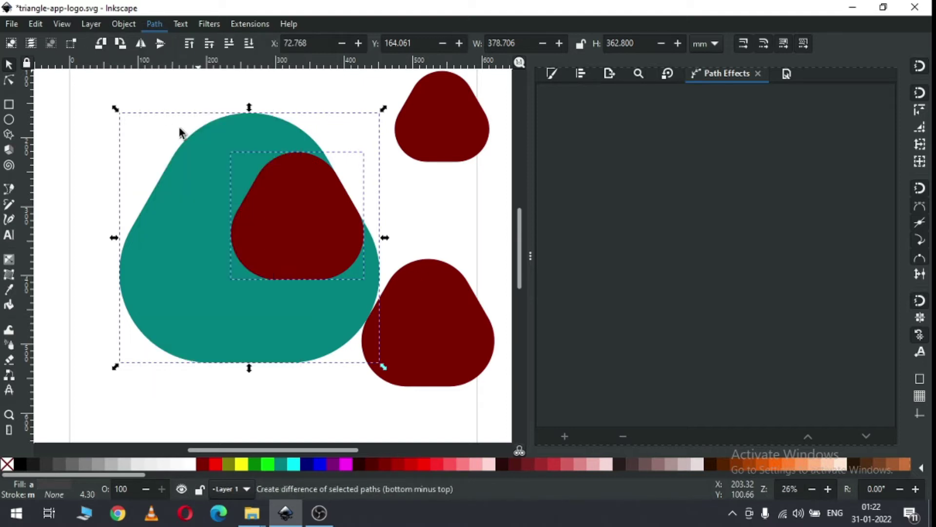
pyautogui.press('Escape')
# Draw a maroon rectangle over the teal shape's lower right and subtract it with Difference.
pyautogui.click(9, 104)
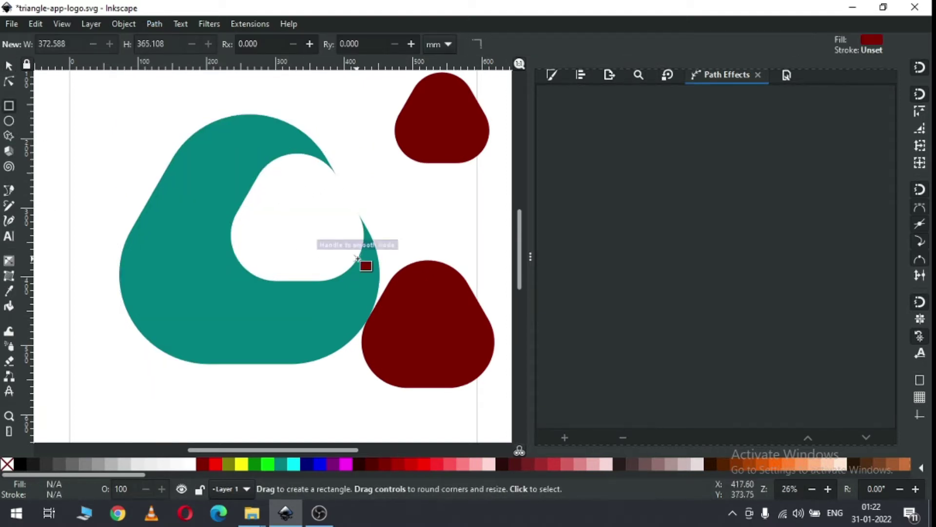
pyautogui.moveTo(292, 196); pyautogui.dragTo(432, 405)
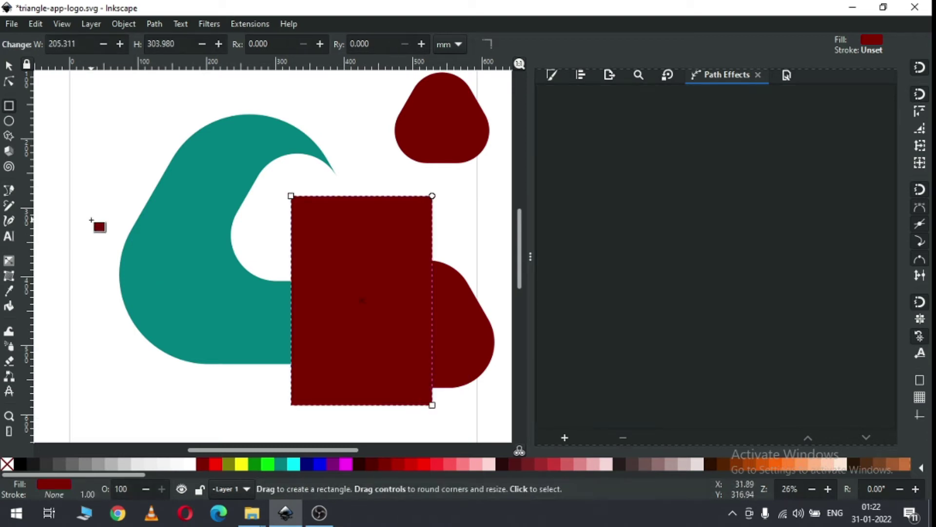
pyautogui.click(8, 65)
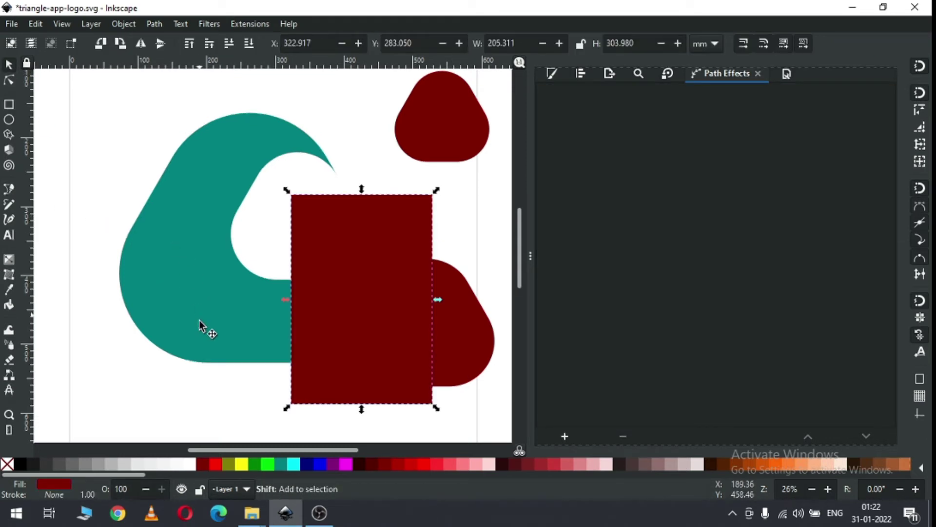
pyautogui.keyDown('shift'); pyautogui.click(205, 319); pyautogui.keyUp('shift')
pyautogui.click(154, 24)
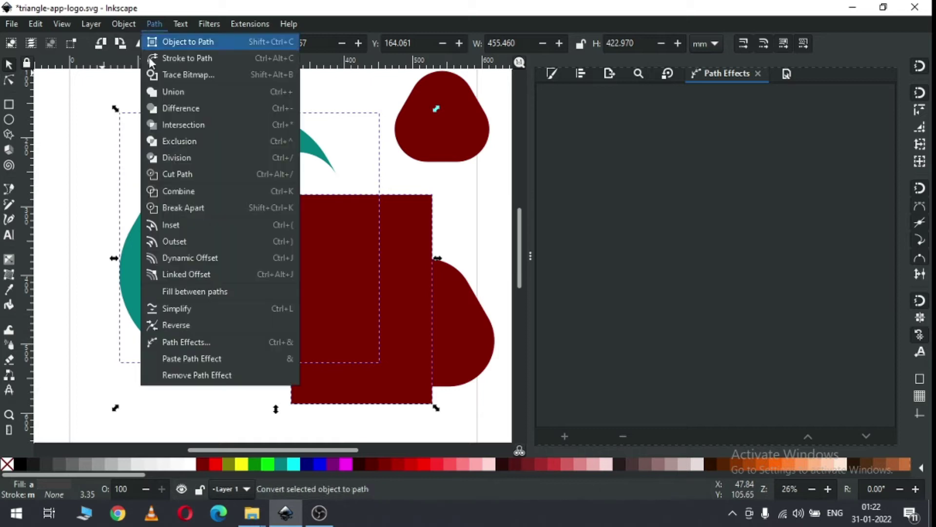
pyautogui.click(168, 108)
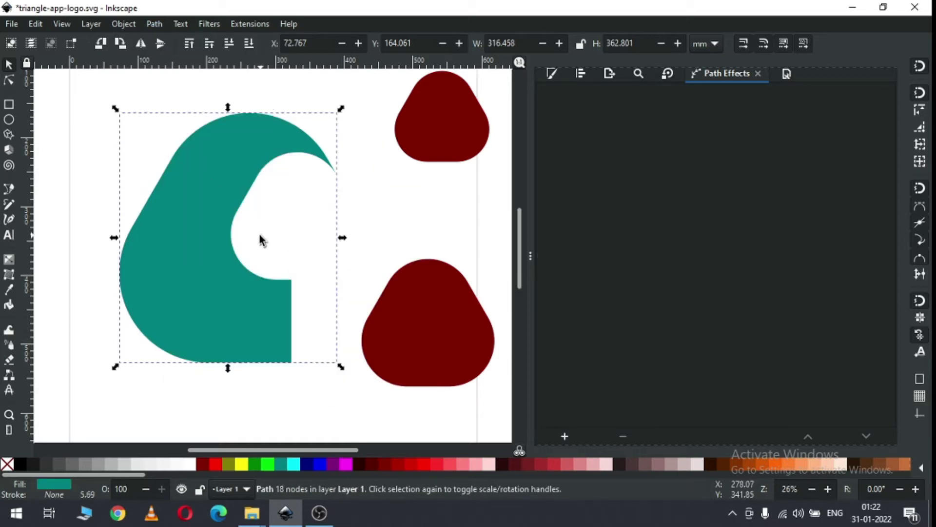
pyautogui.rightClick(223, 258)
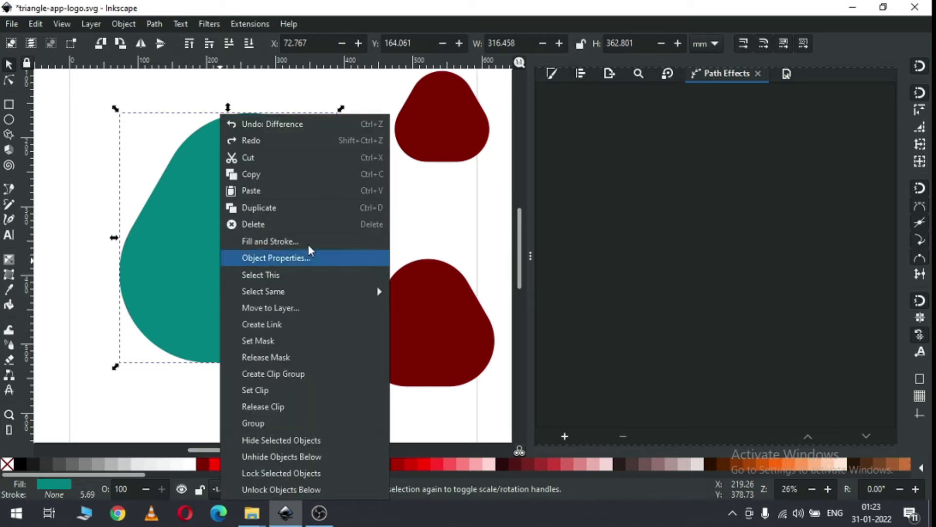
# Duplicate the teal piece, fill it navy, rotate it about 120°, and shift it down-right to interlock.
pyautogui.click(273, 207)
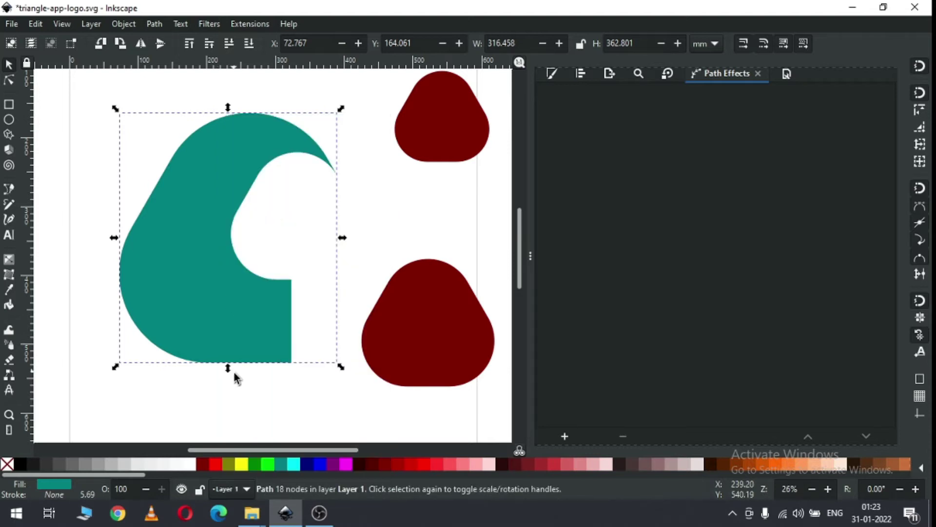
pyautogui.click(305, 463)
pyautogui.click(232, 310)
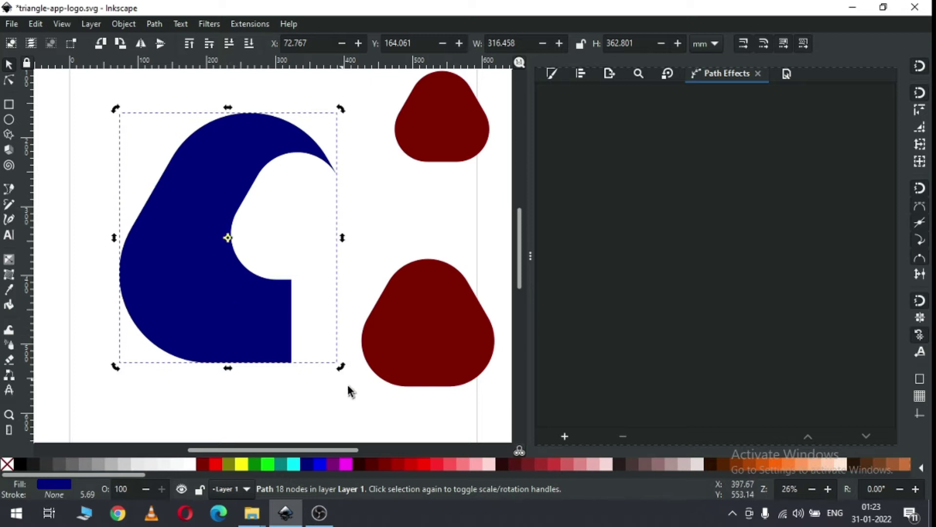
pyautogui.moveTo(340, 372); pyautogui.dragTo(294, 89)
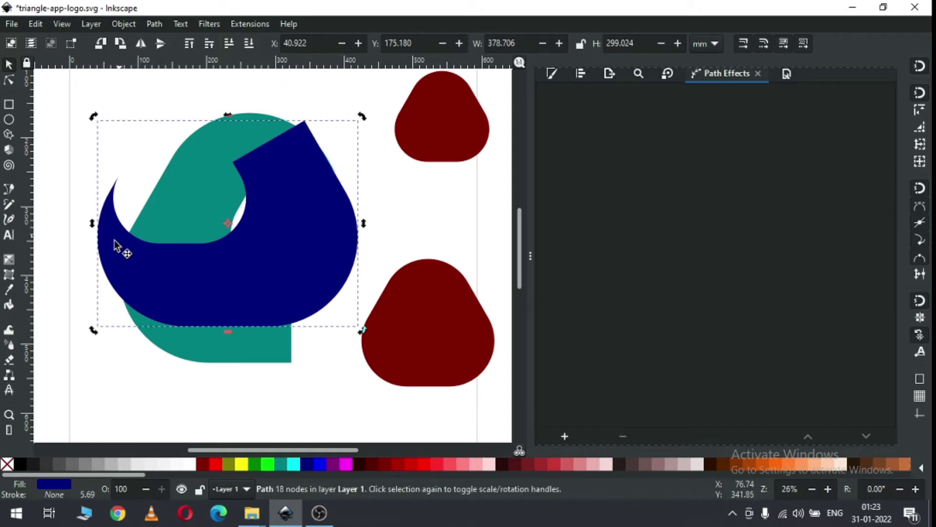
pyautogui.click(46, 273)
pyautogui.moveTo(205, 318); pyautogui.dragTo(220, 333)
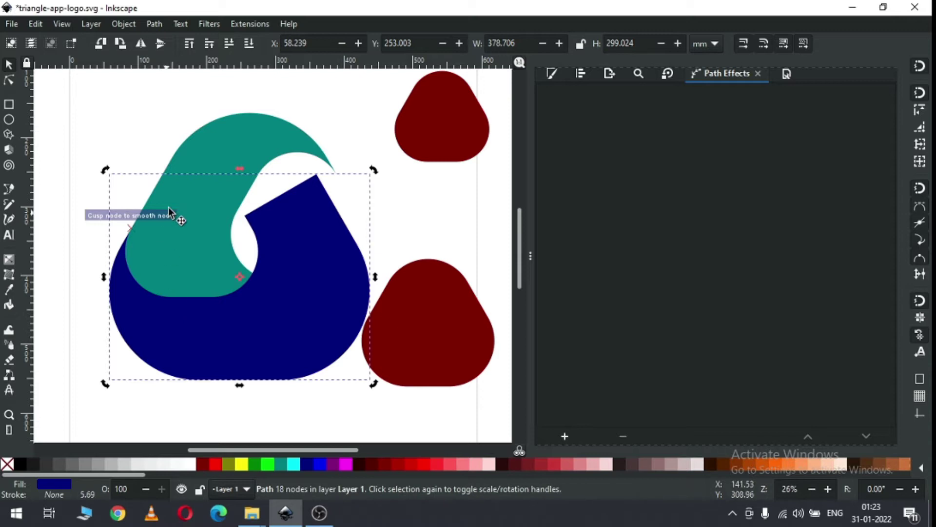
pyautogui.click(422, 242)
# Drag the lower maroon rounded shape onto the navy piece beside the teal piece's inner curve.
pyautogui.click(423, 313)
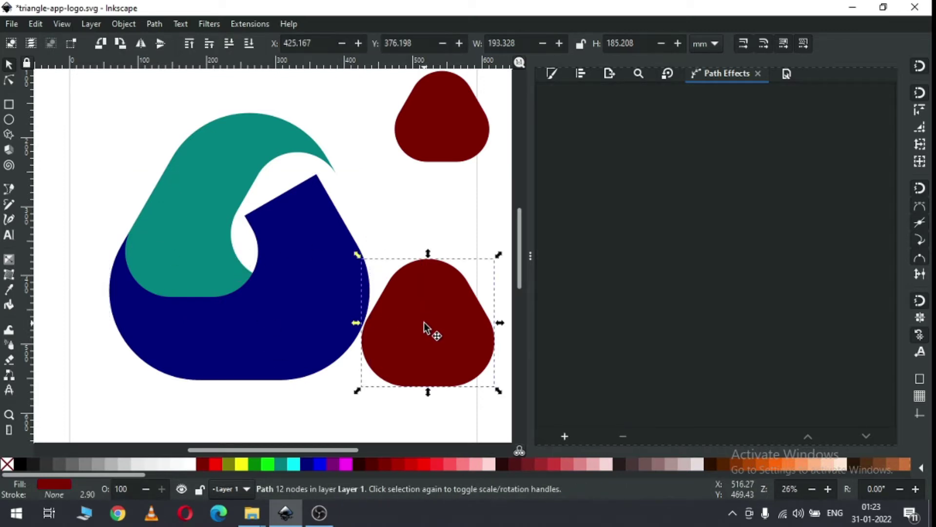
pyautogui.moveTo(431, 322); pyautogui.dragTo(259, 258)
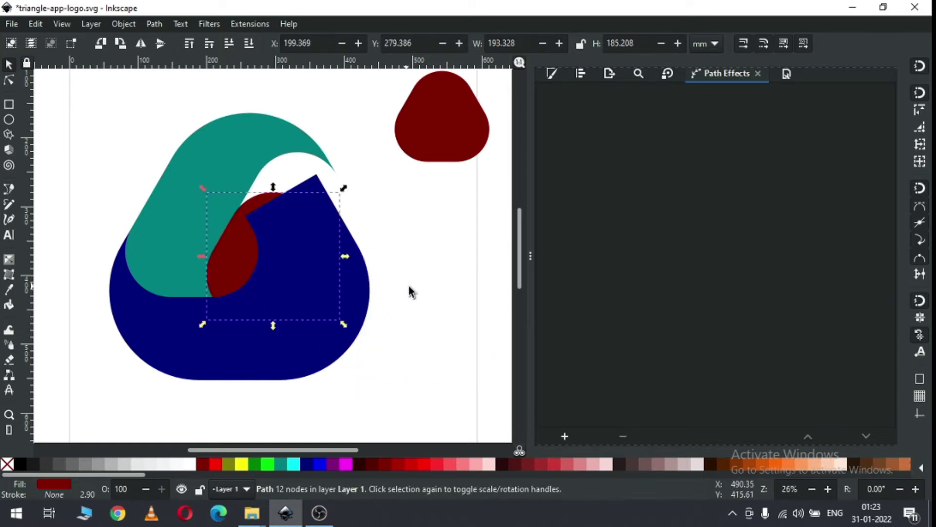
pyautogui.press('z')
pyautogui.moveTo(133, 160); pyautogui.dragTo(339, 329)
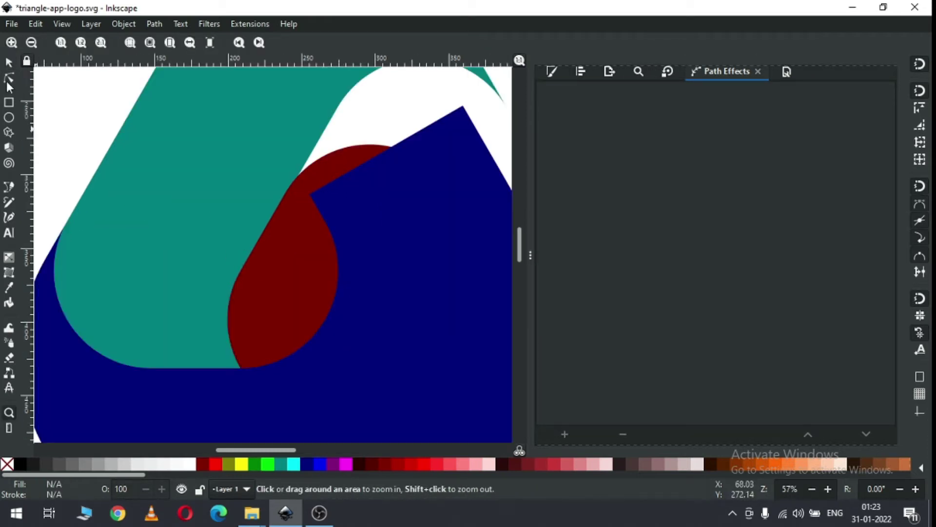
# Select the maroon shape and the navy piece together.
pyautogui.click(8, 64)
pyautogui.click(307, 316)
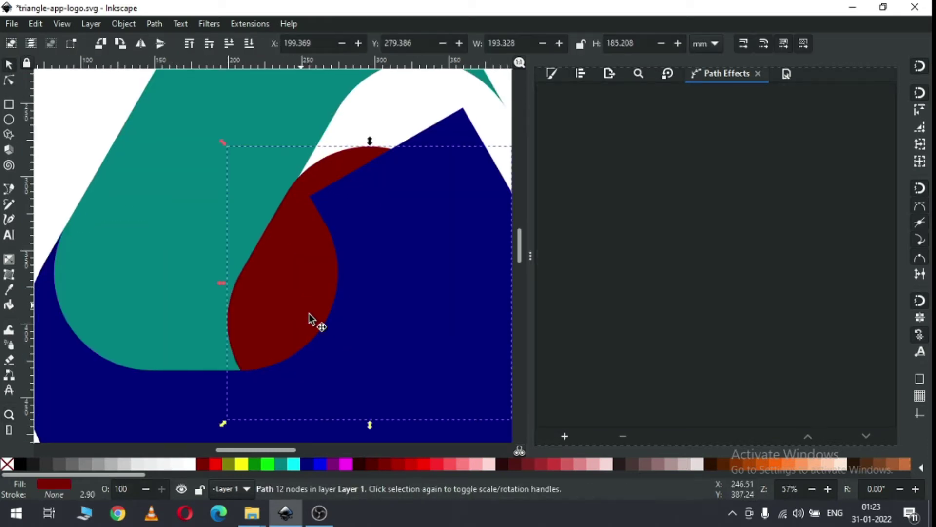
pyautogui.keyDown('shift'); pyautogui.click(370, 344); pyautogui.keyUp('shift')
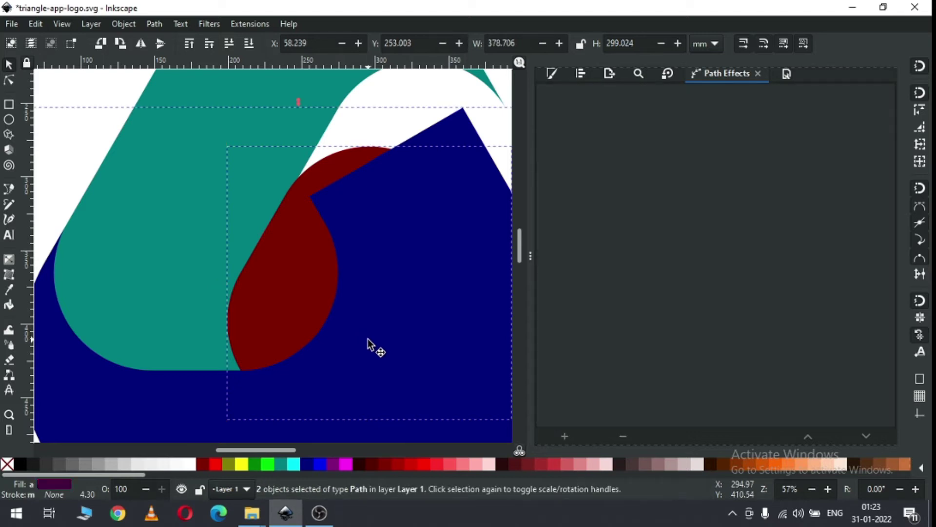
pyautogui.click(551, 74)
# Set the selected shapes' opacity to 61.2%.
pyautogui.scroll(-1, 681, 398)
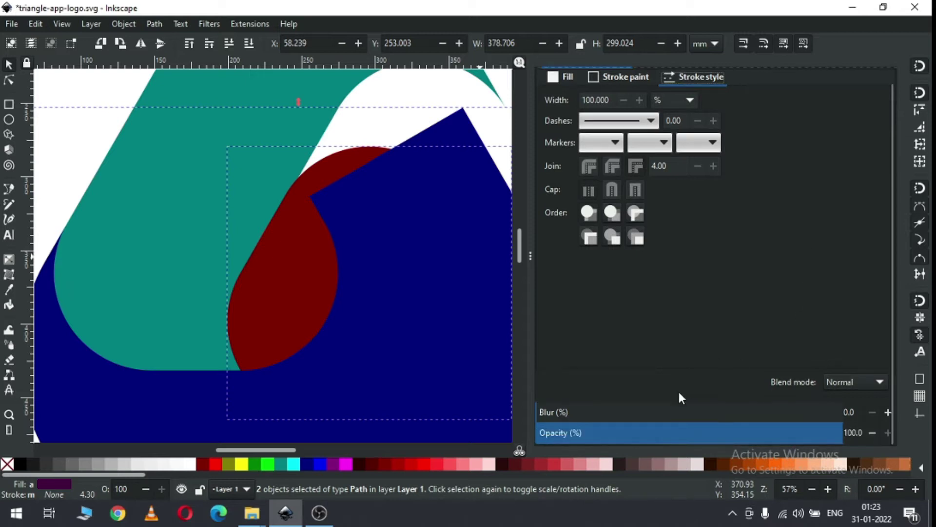
pyautogui.click(724, 434)
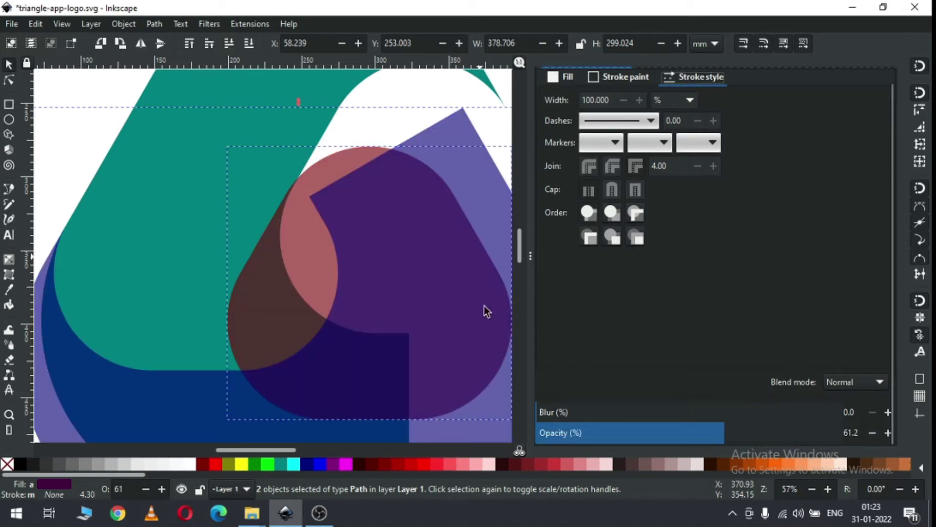
pyautogui.click(70, 137)
pyautogui.press('-')
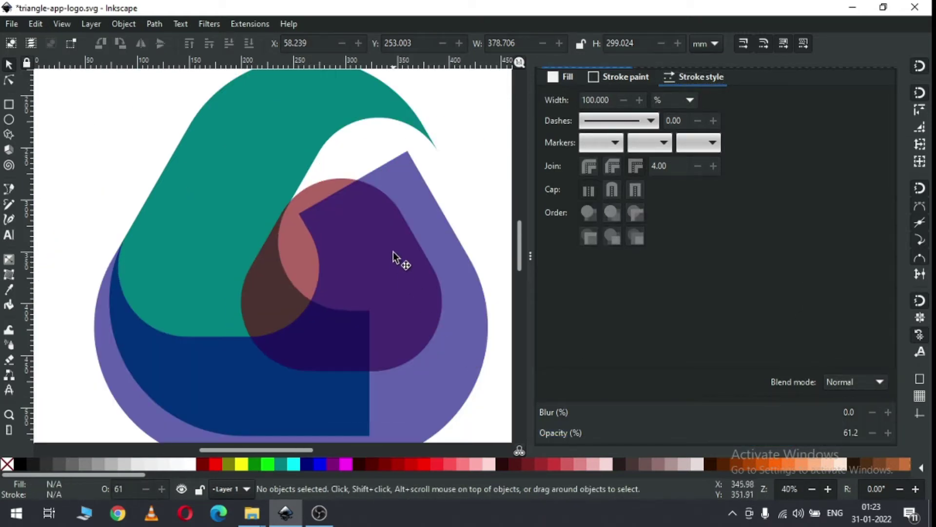
# Shrink the maroon shape around its centre and move it up and left.
pyautogui.click(302, 266)
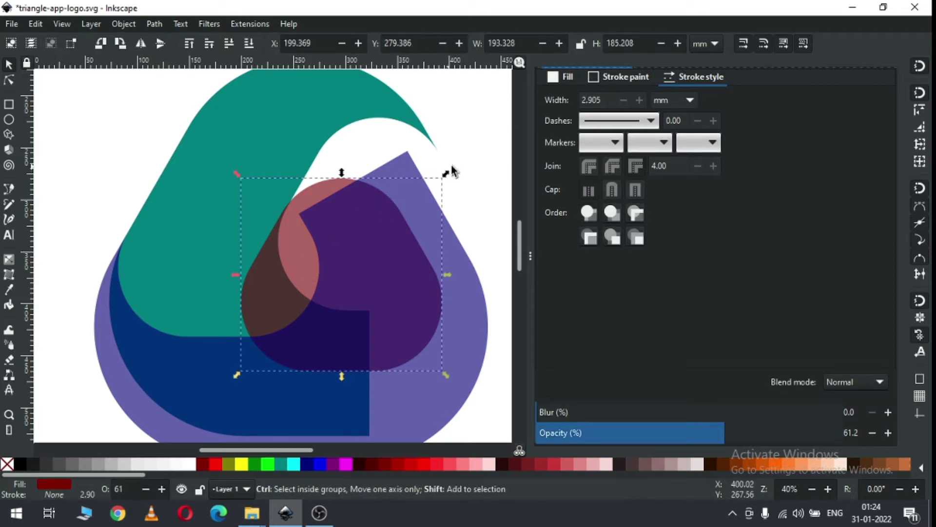
pyautogui.moveTo(447, 176); pyautogui.dragTo(414, 210)
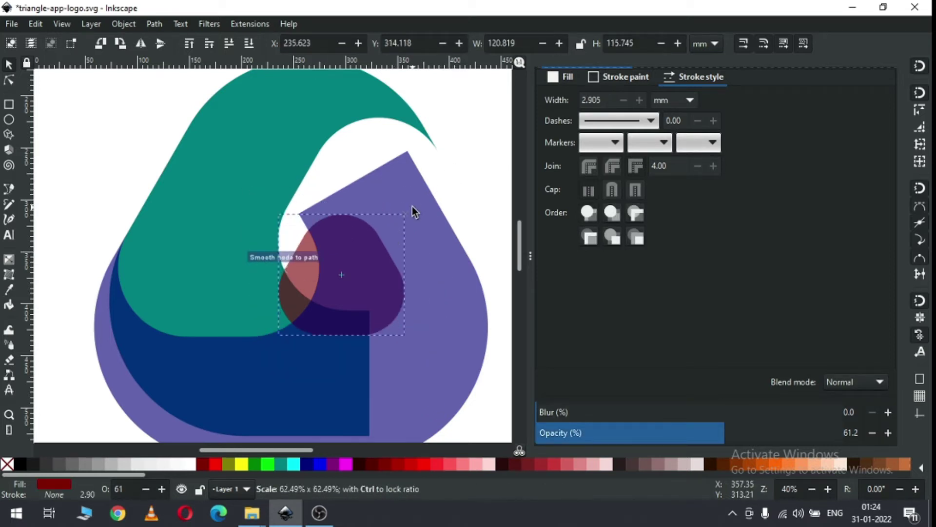
pyautogui.moveTo(309, 260); pyautogui.dragTo(284, 220)
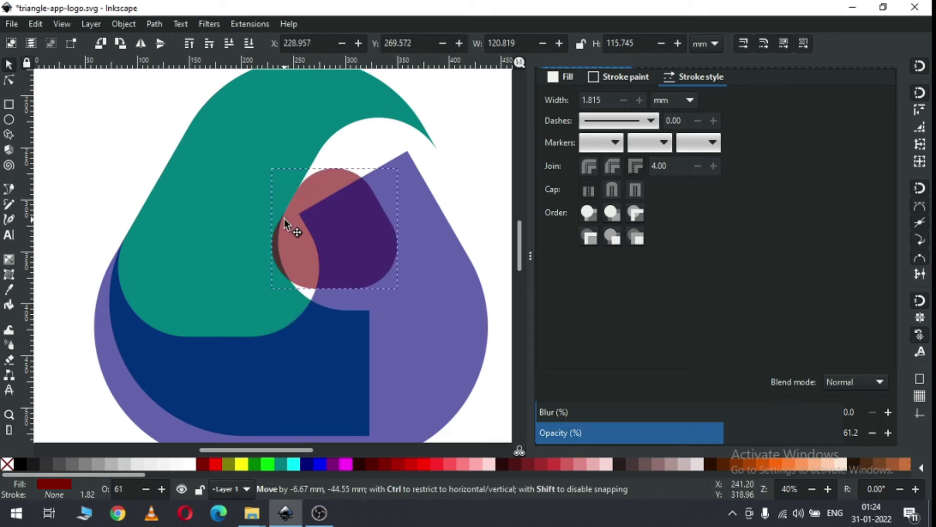
pyautogui.press('Escape')
pyautogui.scroll(-1, 284, 218)
# Enlarge the maroon shape to about 281 × 270 and position it over the navy piece.
pyautogui.click(315, 191)
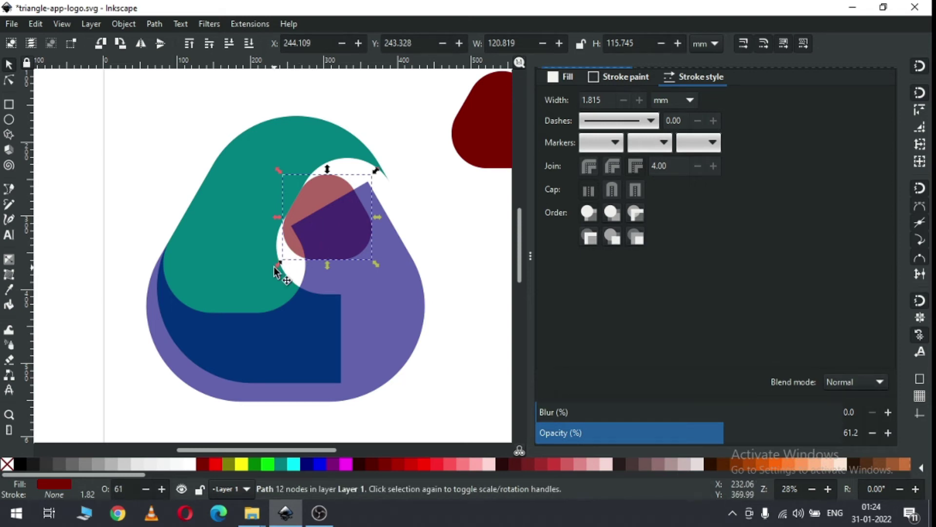
pyautogui.moveTo(376, 262); pyautogui.dragTo(435, 319)
pyautogui.moveTo(346, 198); pyautogui.dragTo(340, 217)
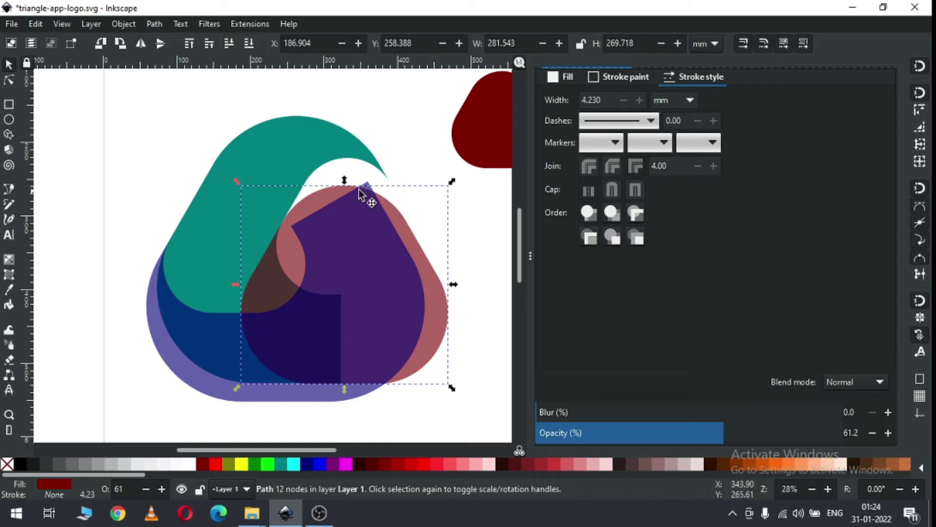
pyautogui.moveTo(451, 184); pyautogui.dragTo(460, 174)
pyautogui.moveTo(321, 202); pyautogui.dragTo(333, 210)
# Fine-tune the maroon shape's position against the teal piece's edge.
pyautogui.press('z')
pyautogui.moveTo(178, 178); pyautogui.dragTo(331, 306)
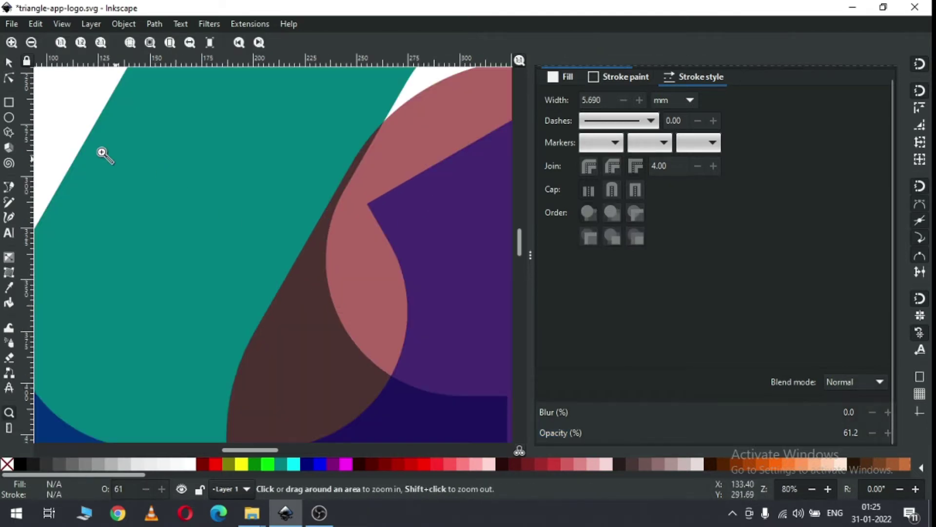
pyautogui.click(8, 64)
pyautogui.moveTo(349, 250); pyautogui.dragTo(360, 262)
pyautogui.press('`')
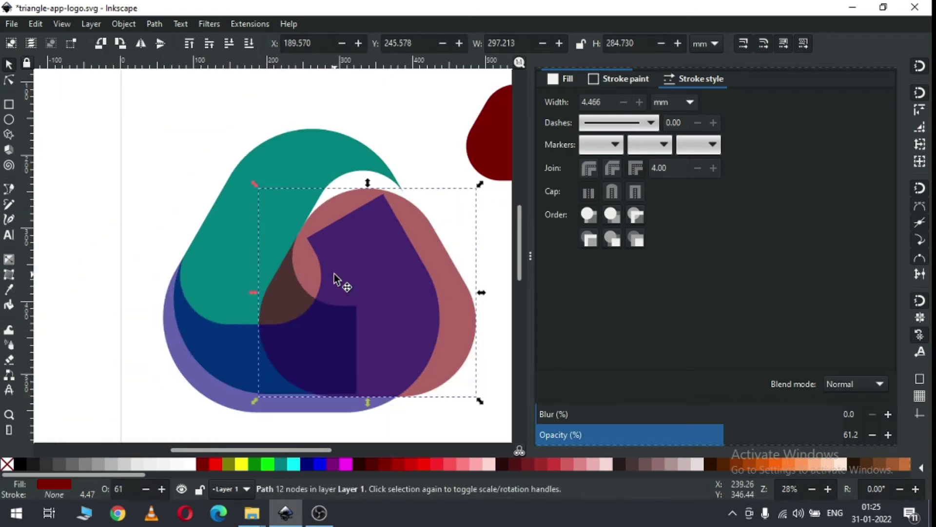
# Subtract the maroon shape from the teal piece with Path > Difference.
pyautogui.keyDown('shift'); pyautogui.click(230, 242); pyautogui.keyUp('shift')
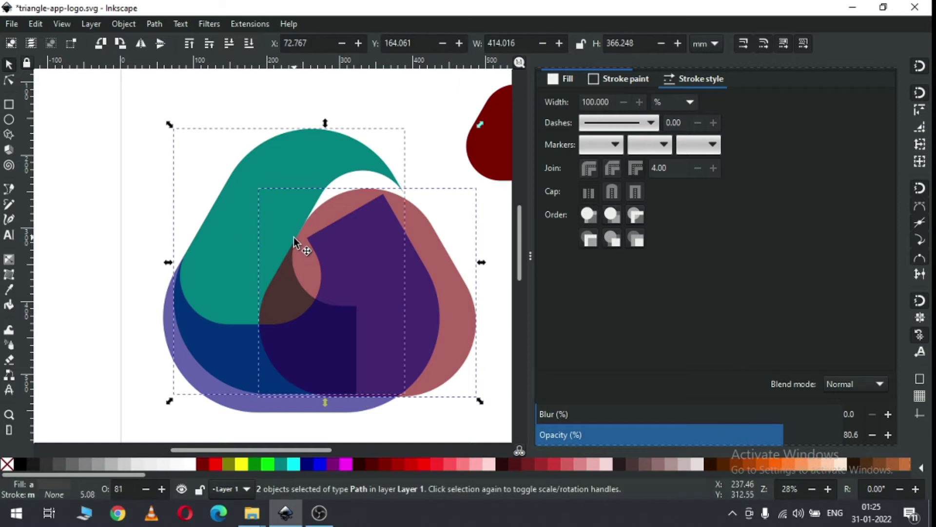
pyautogui.click(143, 23)
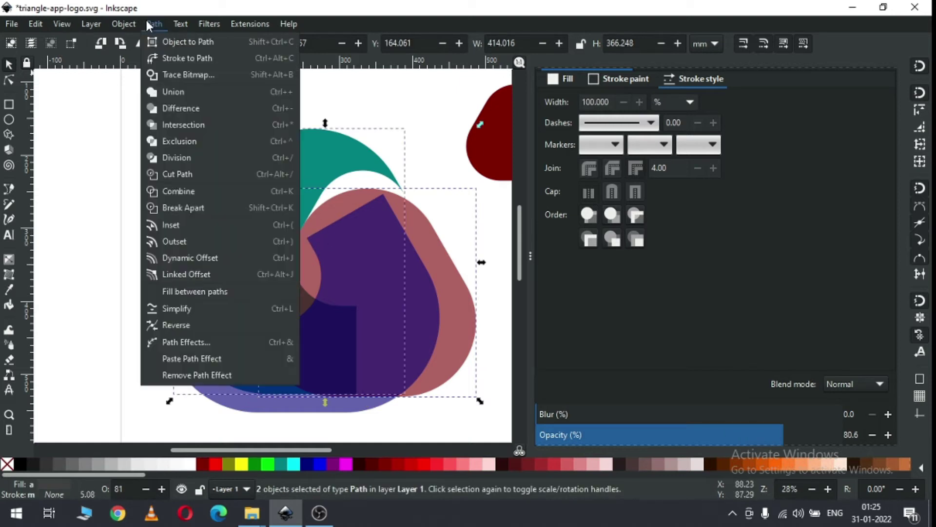
pyautogui.click(172, 109)
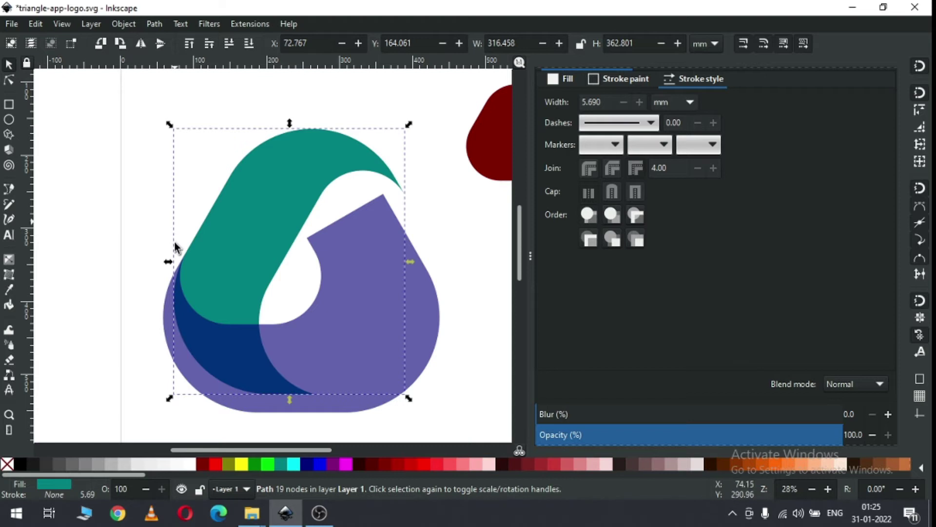
pyautogui.press('-')
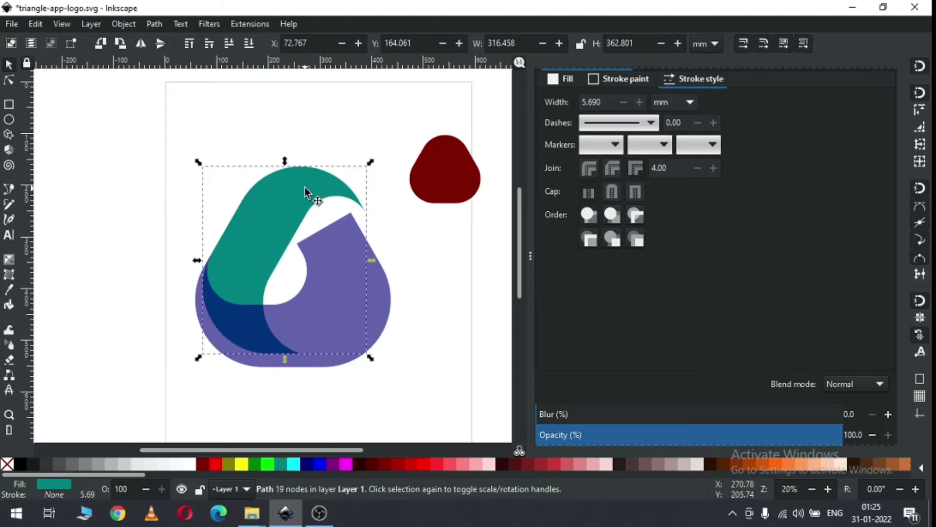
# Duplicate the teal piece and move the copy to the left.
pyautogui.rightClick(305, 189)
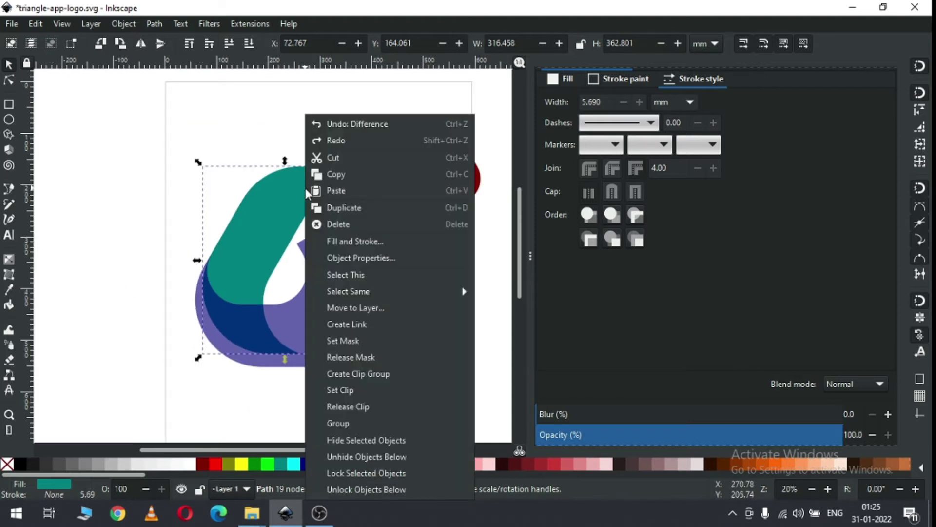
pyautogui.click(346, 207)
pyautogui.moveTo(246, 220); pyautogui.dragTo(153, 159)
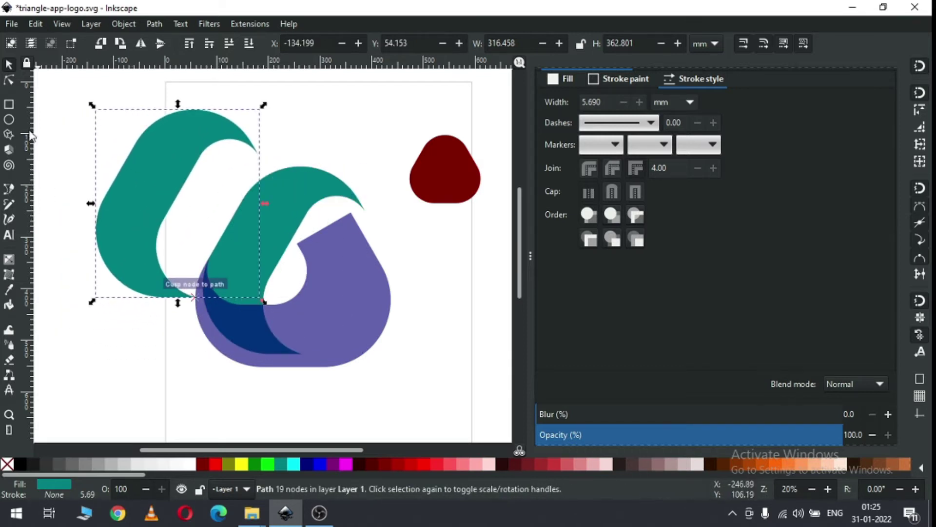
# Draw a rectangle over the copy's lower part and subtract it with Path > Difference.
pyautogui.click(8, 105)
pyautogui.moveTo(68, 175); pyautogui.dragTo(211, 321)
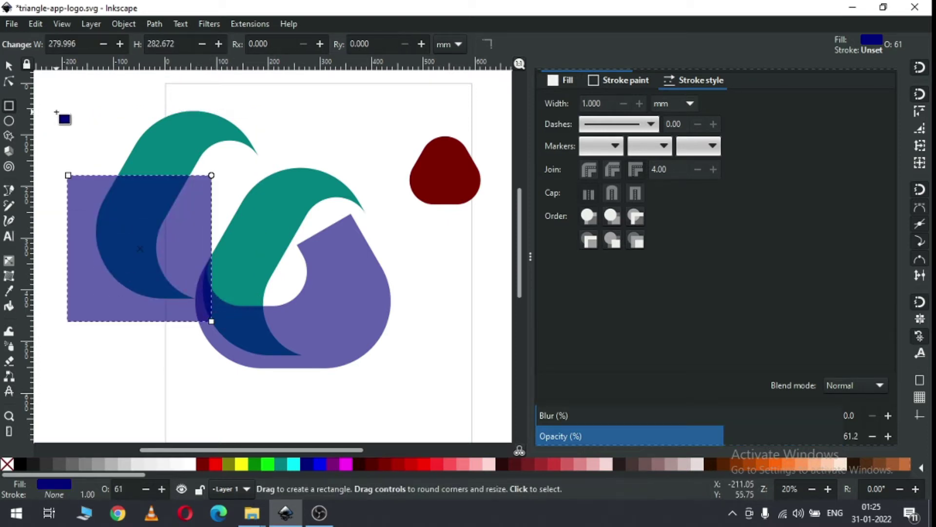
pyautogui.click(9, 65)
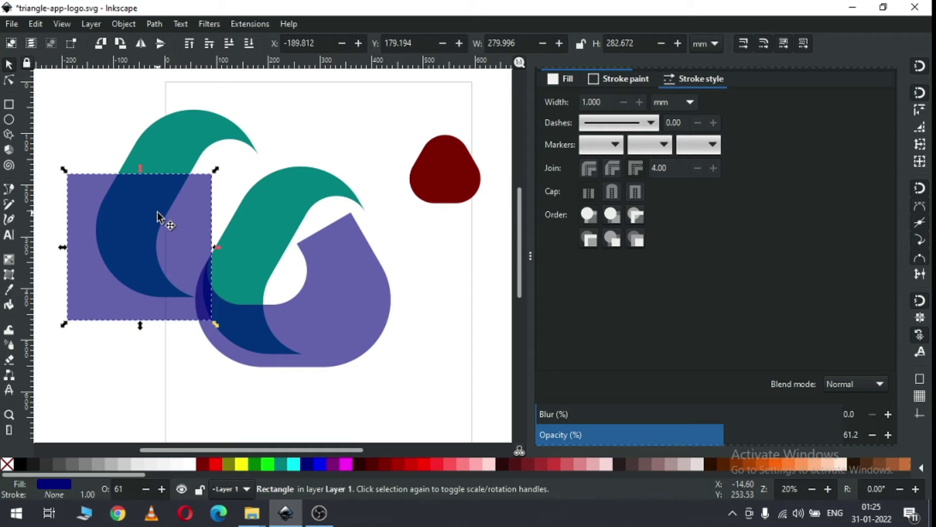
pyautogui.keyDown('shift'); pyautogui.click(176, 156); pyautogui.keyUp('shift')
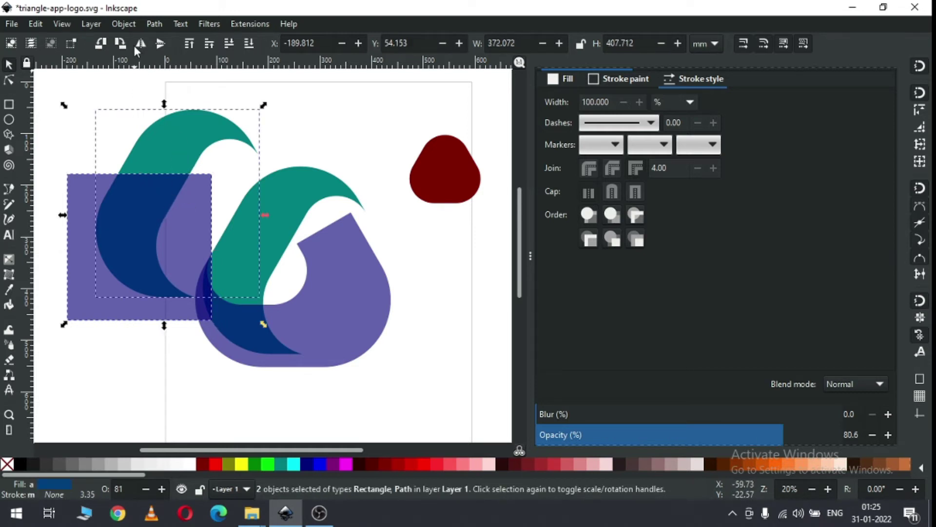
pyautogui.click(154, 26)
pyautogui.click(166, 108)
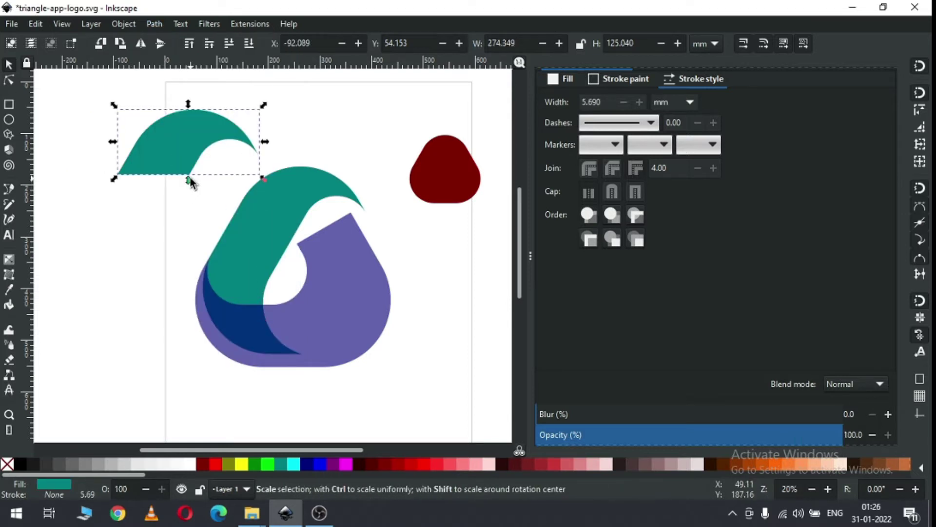
# Flip the teal arc copy vertically, rotate it 45°, and move it onto the logo.
pyautogui.click(161, 44)
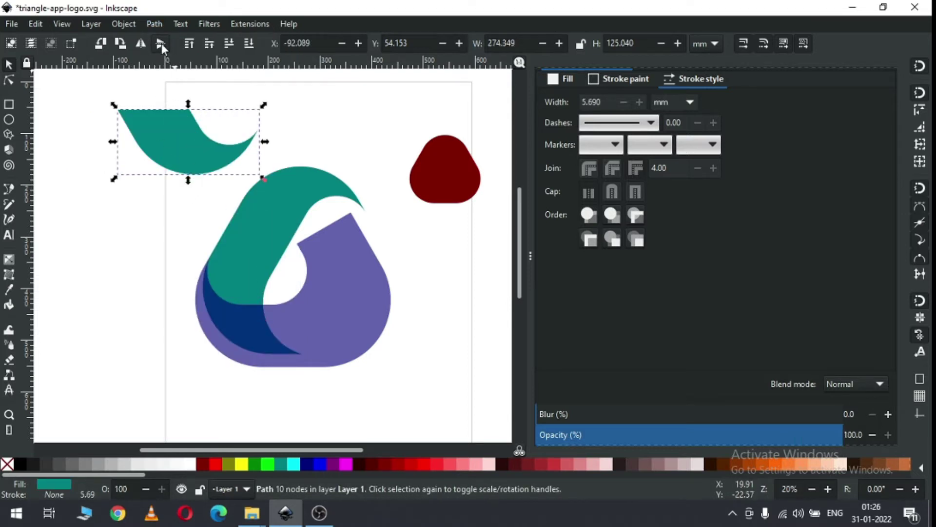
pyautogui.click(178, 136)
pyautogui.moveTo(264, 106); pyautogui.dragTo(247, 182)
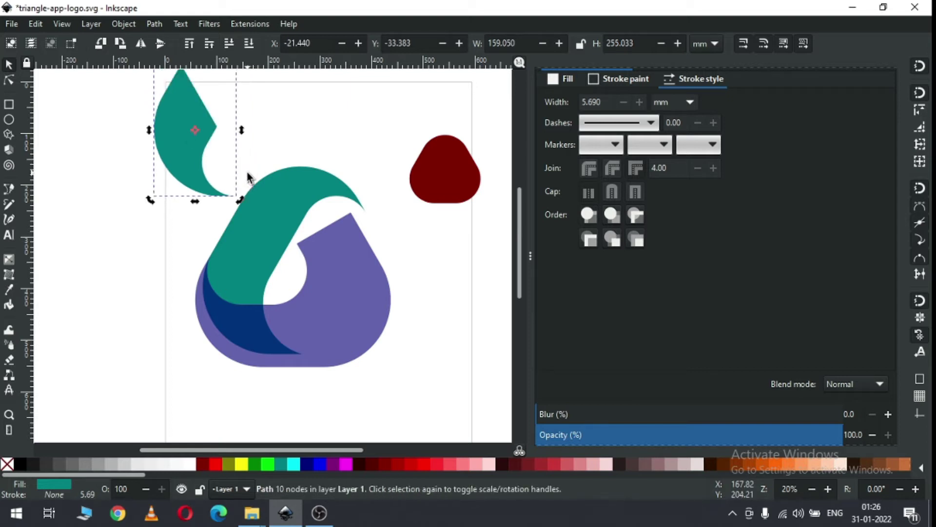
pyautogui.moveTo(186, 164); pyautogui.dragTo(233, 259)
# Fill the copy red, shrink it to about 79%, and move it into the teal curve.
pyautogui.click(408, 469)
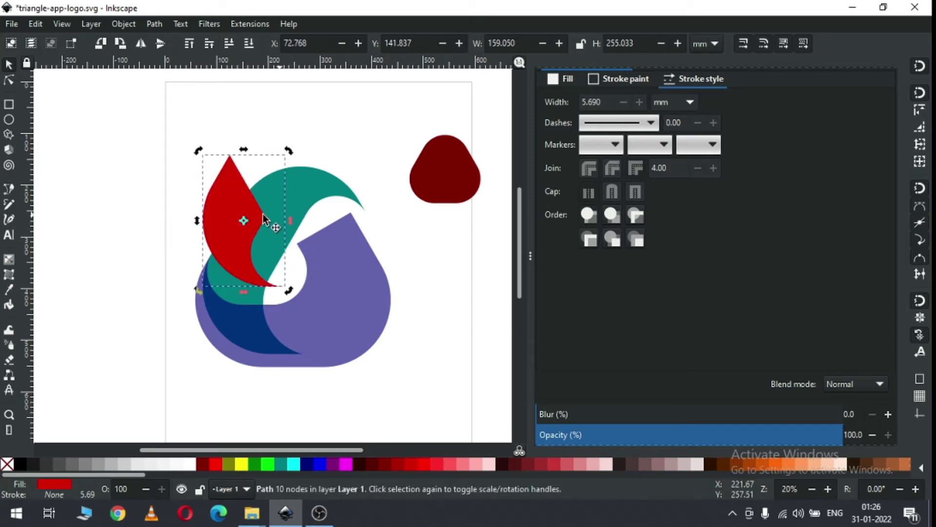
pyautogui.press('z')
pyautogui.moveTo(170, 161); pyautogui.dragTo(398, 325)
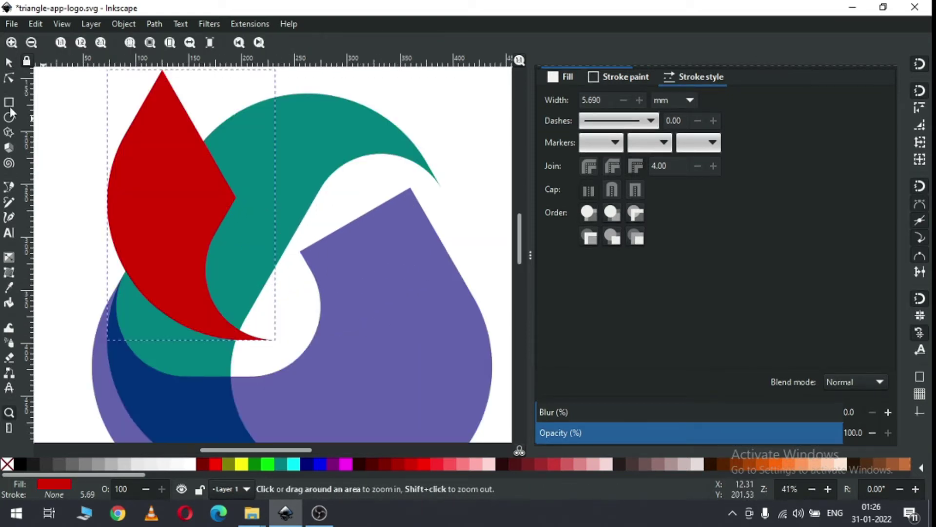
pyautogui.click(9, 65)
pyautogui.click(171, 161)
pyautogui.moveTo(172, 160); pyautogui.dragTo(211, 230)
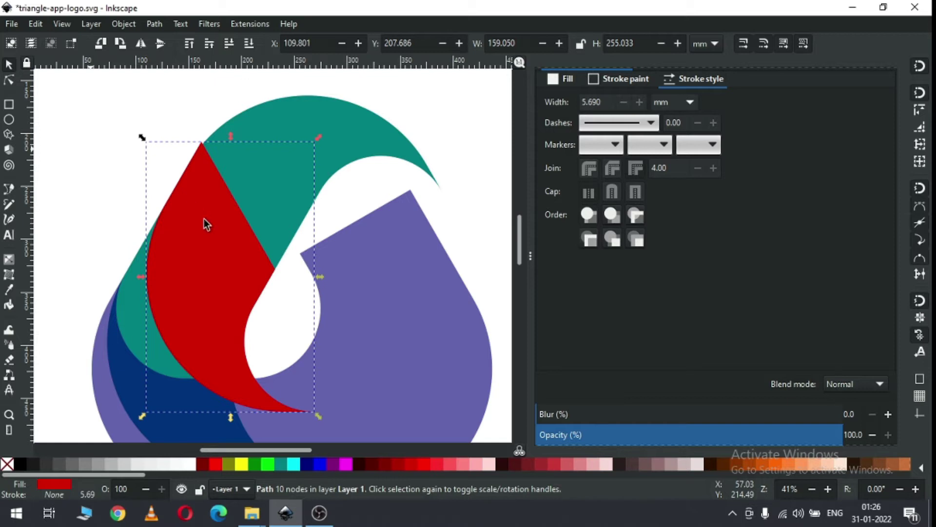
pyautogui.moveTo(318, 138); pyautogui.dragTo(296, 197)
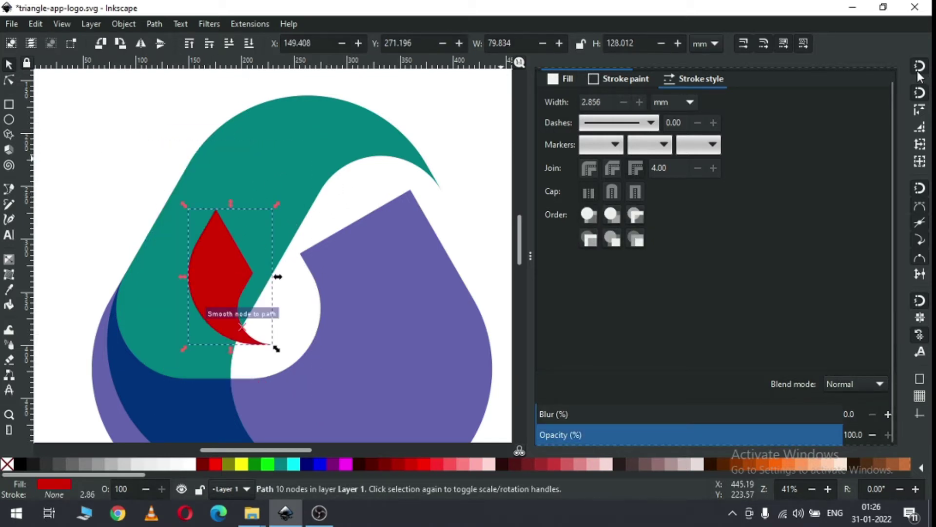
pyautogui.moveTo(217, 276); pyautogui.dragTo(332, 390)
# Nudge the red shape slightly down-left into place and deselect it.
pyautogui.press('z')
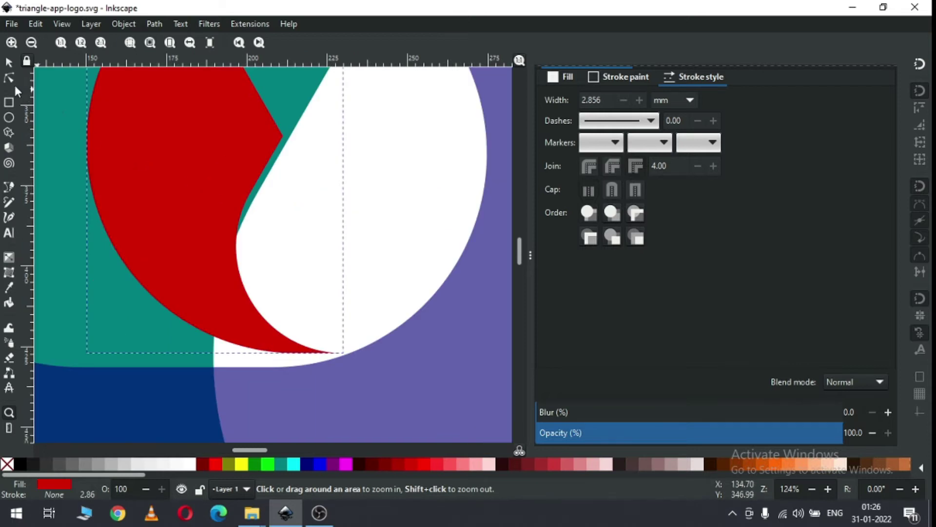
pyautogui.click(8, 65)
pyautogui.moveTo(185, 165); pyautogui.dragTo(180, 181)
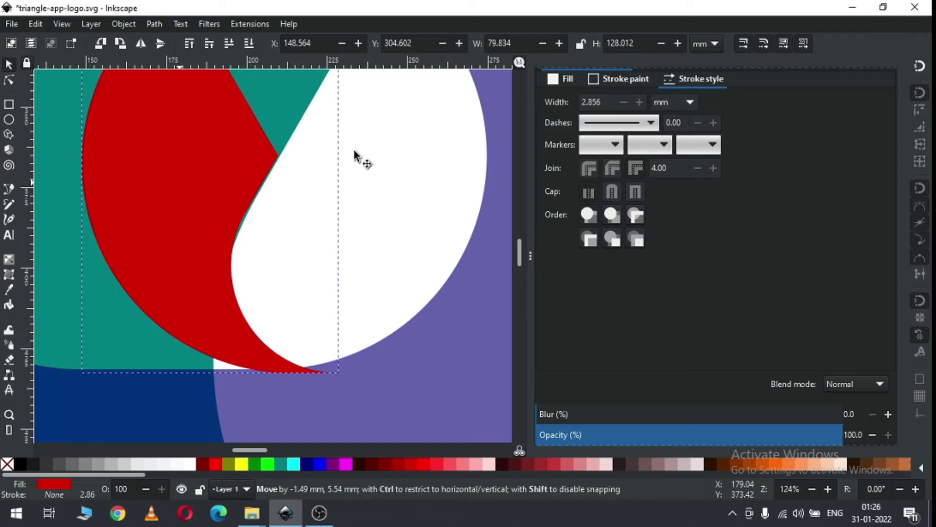
pyautogui.moveTo(355, 155); pyautogui.dragTo(355, 155)
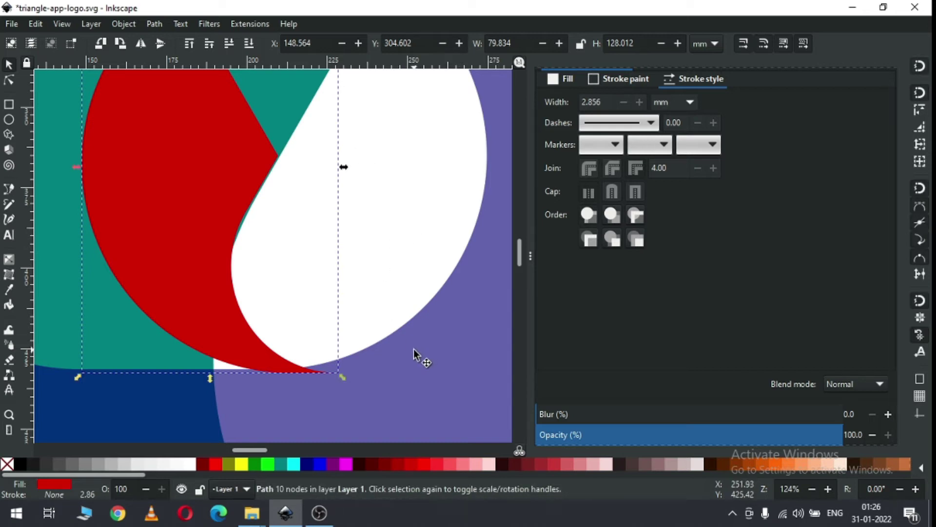
pyautogui.press('Escape')
# Duplicate the purple piece.
pyautogui.press('-')
pyautogui.press('-')
pyautogui.press('-')
pyautogui.click(390, 344)
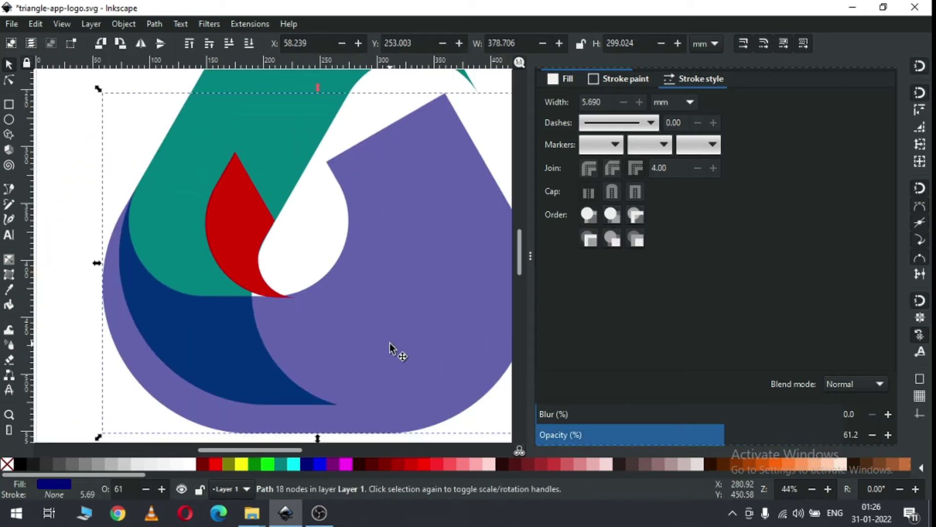
pyautogui.press('-')
pyautogui.rightClick(385, 291)
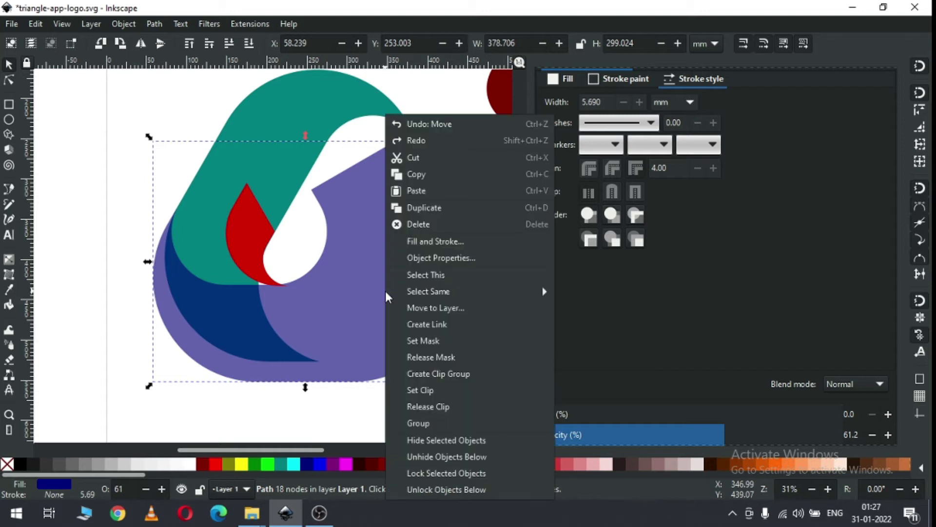
pyautogui.click(425, 208)
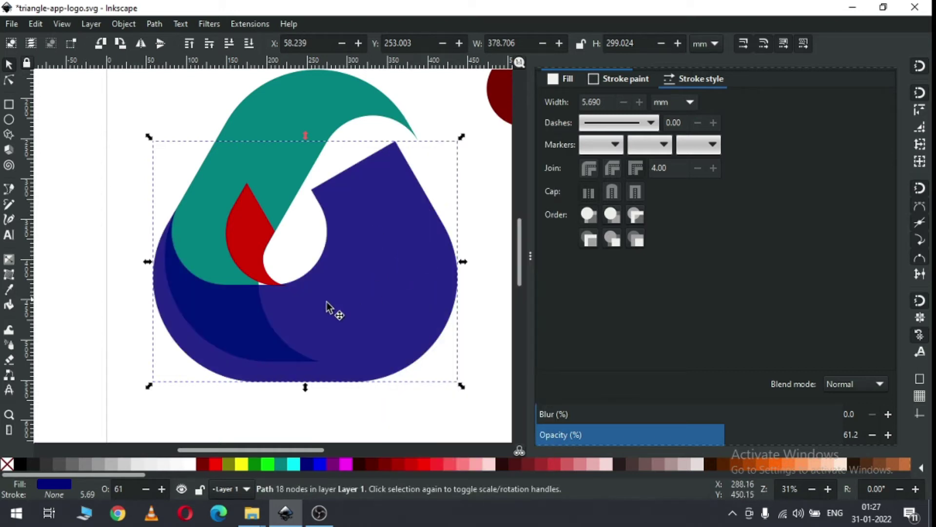
# Subtract the teal piece from the purple duplicate with Path > Difference.
pyautogui.keyDown('shift'); pyautogui.click(285, 109); pyautogui.keyUp('shift')
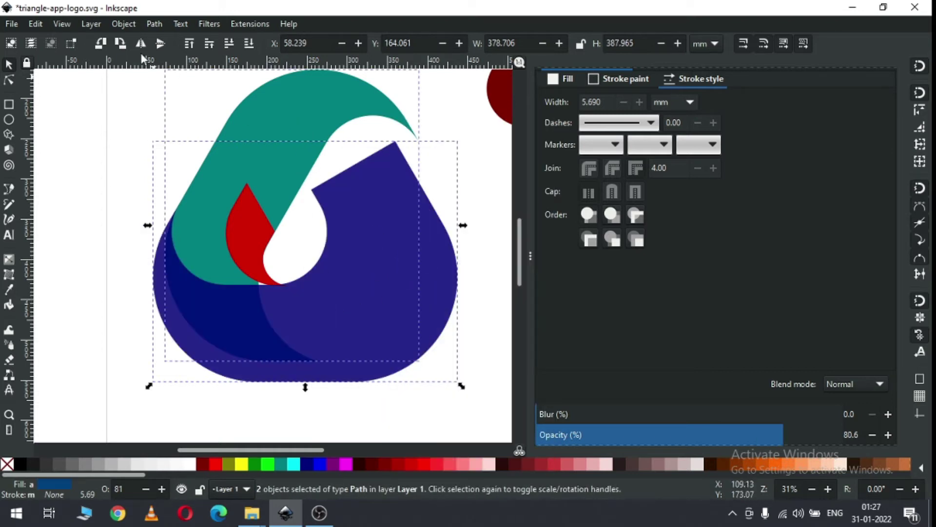
pyautogui.click(154, 24)
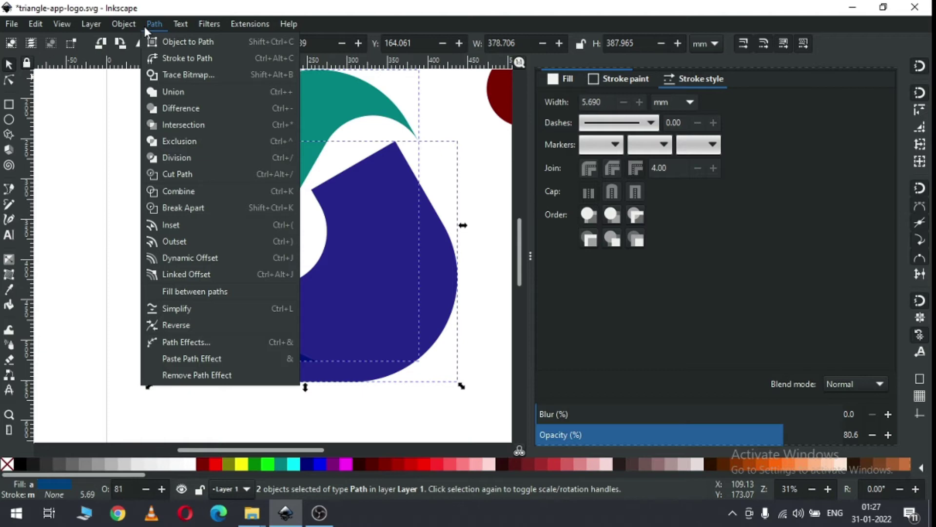
pyautogui.click(171, 110)
pyautogui.click(127, 159)
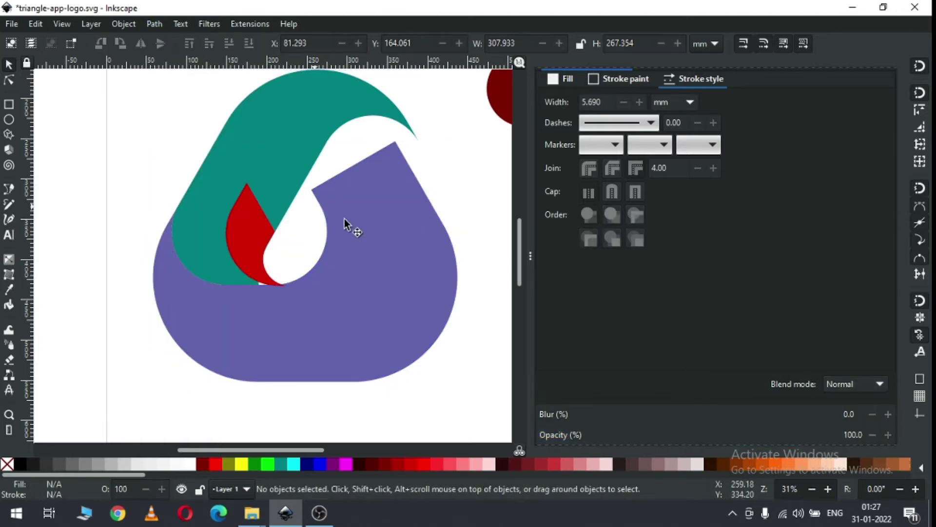
# Zoom in on the red shape and select it.
pyautogui.press('z')
pyautogui.click(235, 247)
pyautogui.press('s')
pyautogui.click(203, 201)
# Move the red shape so its tip snaps to the teal cusp.
pyautogui.moveTo(203, 201)
pyautogui.mouseDown()
pyautogui.moveTo(203, 213)
pyautogui.moveTo(210, 208)
pyautogui.mouseUp()
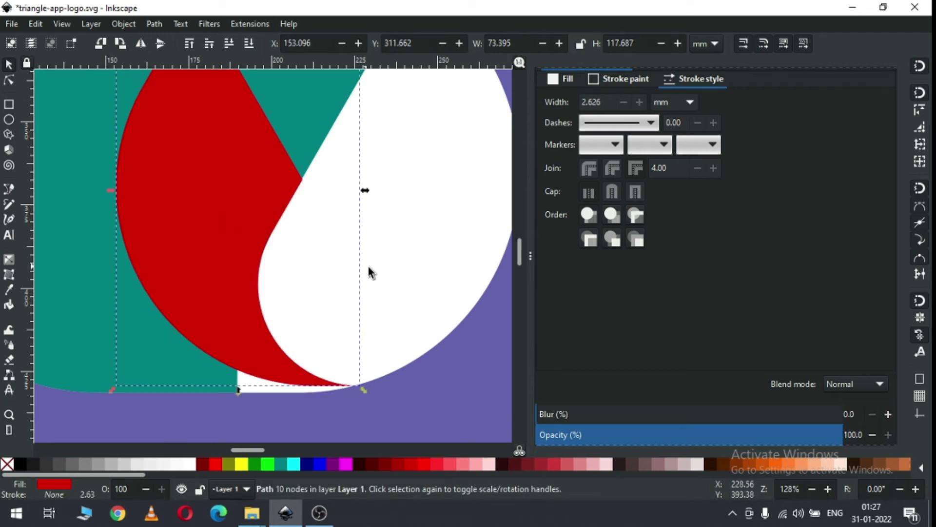
pyautogui.click(339, 166)
pyautogui.press('z')
pyautogui.moveTo(262, 146); pyautogui.dragTo(329, 206)
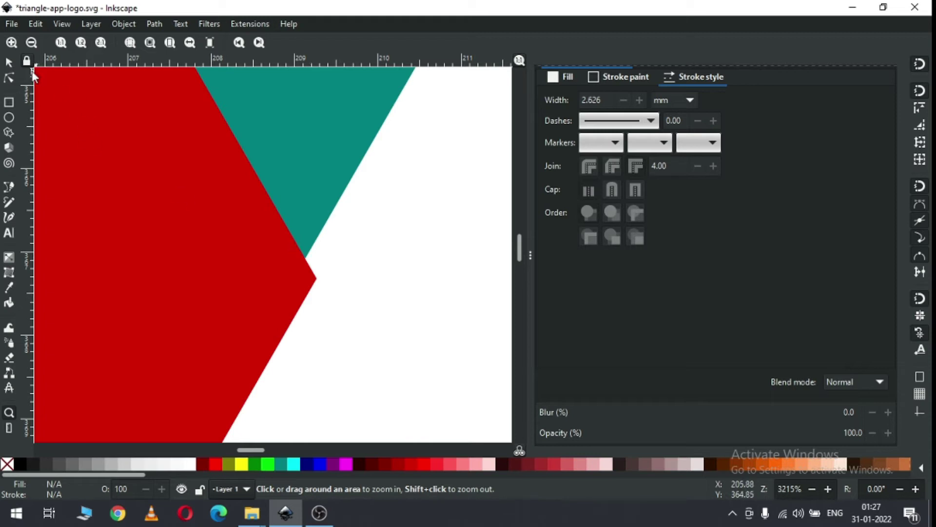
pyautogui.click(7, 66)
pyautogui.moveTo(268, 286); pyautogui.dragTo(304, 273)
# Add a node on the red shape's lower edge, pull it into the purple area, then select the red and teal shapes.
pyautogui.press('3')
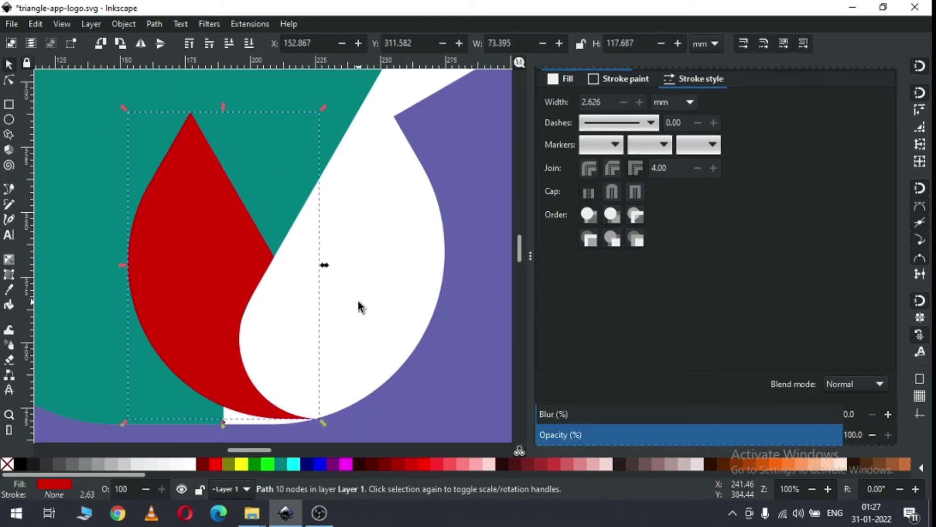
pyautogui.press('Escape')
pyautogui.scroll(-2, 311, 387)
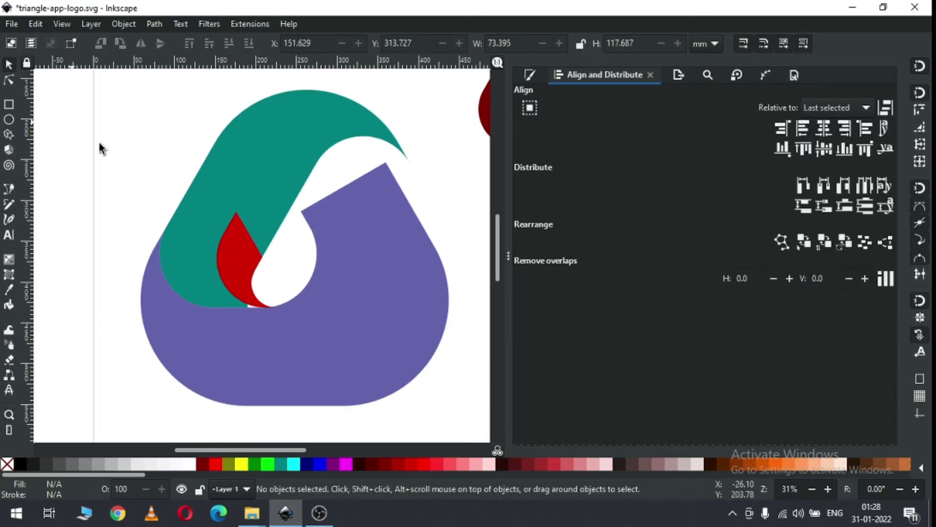
pyautogui.press('z')
pyautogui.moveTo(136, 232); pyautogui.dragTo(328, 338)
pyautogui.click(8, 79)
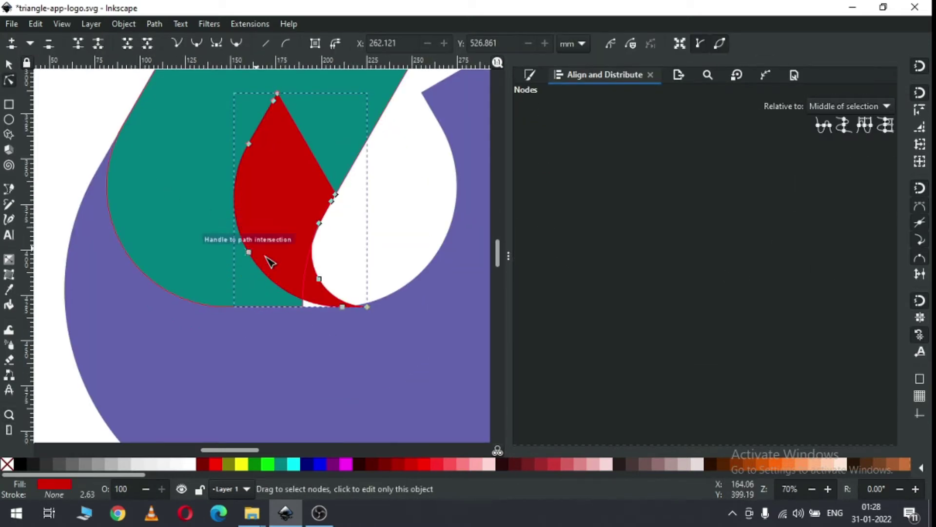
pyautogui.doubleClick(276, 288)
pyautogui.moveTo(277, 288); pyautogui.dragTo(248, 347)
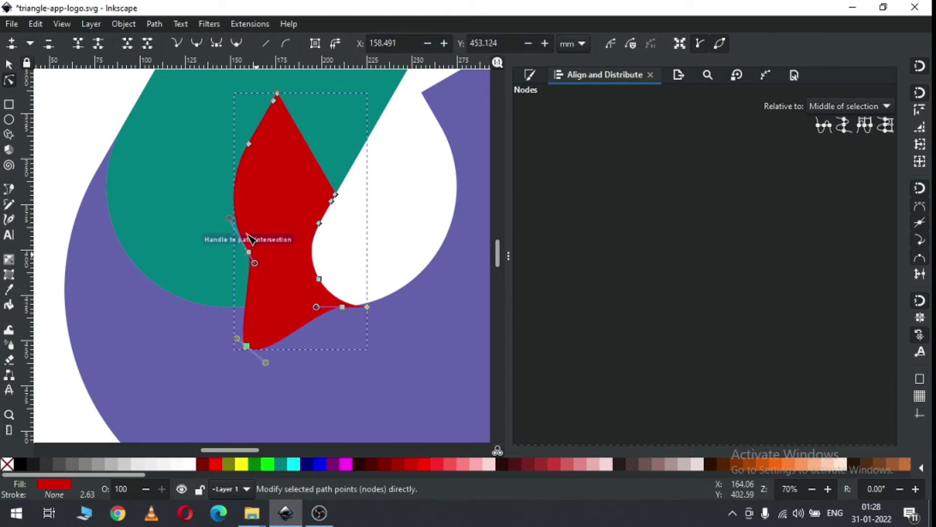
pyautogui.click(9, 66)
pyautogui.keyDown('shift'); pyautogui.click(168, 177); pyautogui.keyUp('shift')
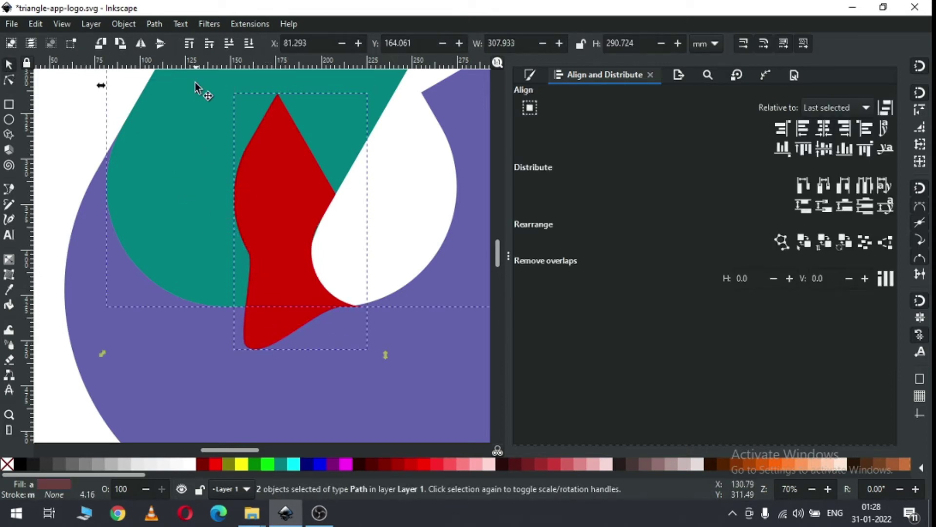
# Union the red shape into the teal piece and save the file.
pyautogui.click(155, 25)
pyautogui.click(163, 92)
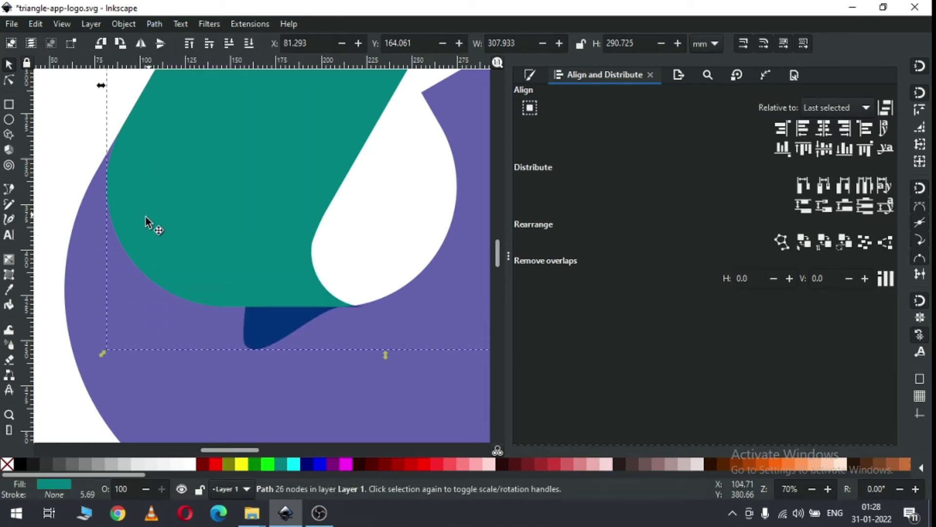
pyautogui.press('Escape')
pyautogui.click(179, 372)
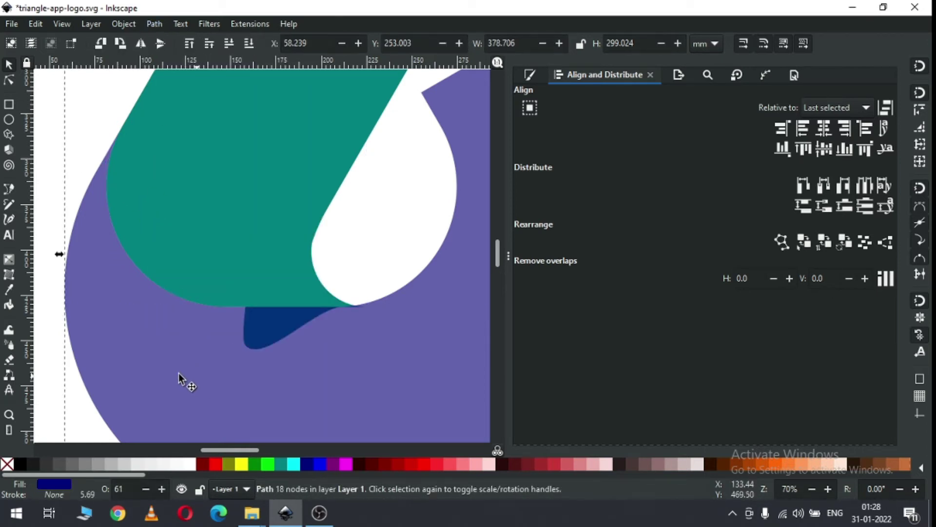
pyautogui.press('-')
pyautogui.press('-')
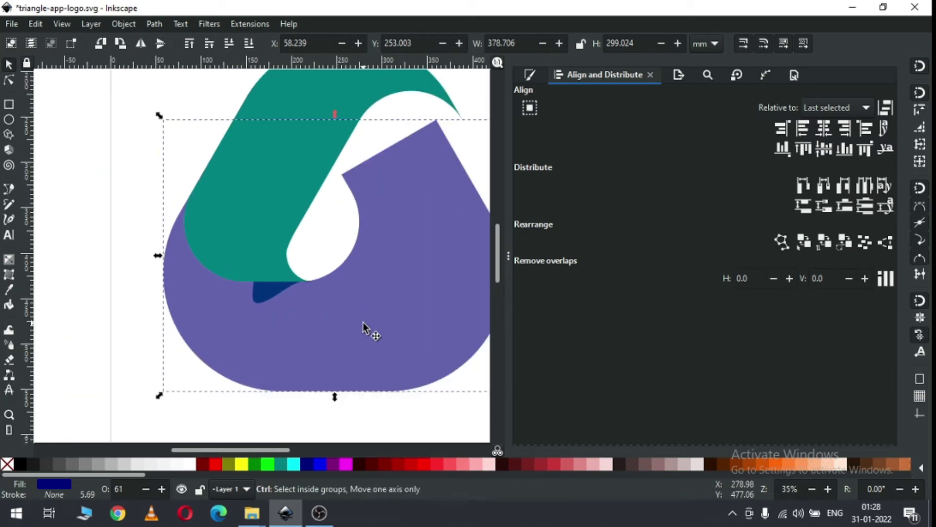
pyautogui.hotkey('ctrl', 's')
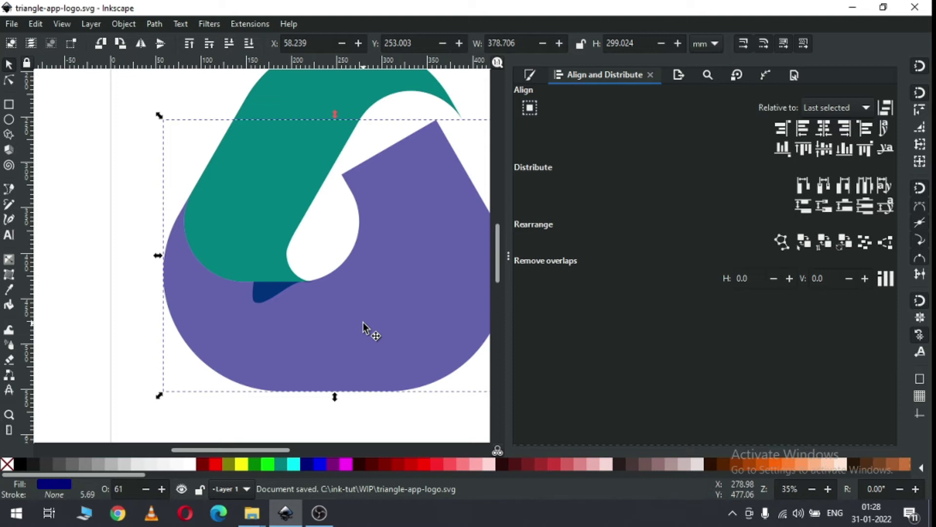
# Subtract the teal piece from the purple piece, save again, and zoom to the teal piece.
pyautogui.keyDown('shift'); pyautogui.click(284, 192); pyautogui.keyUp('shift')
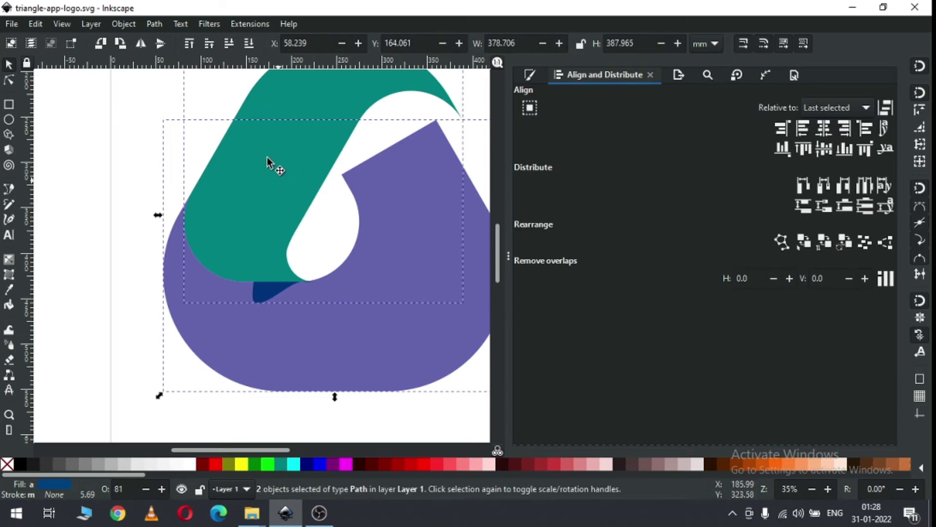
pyautogui.click(156, 23)
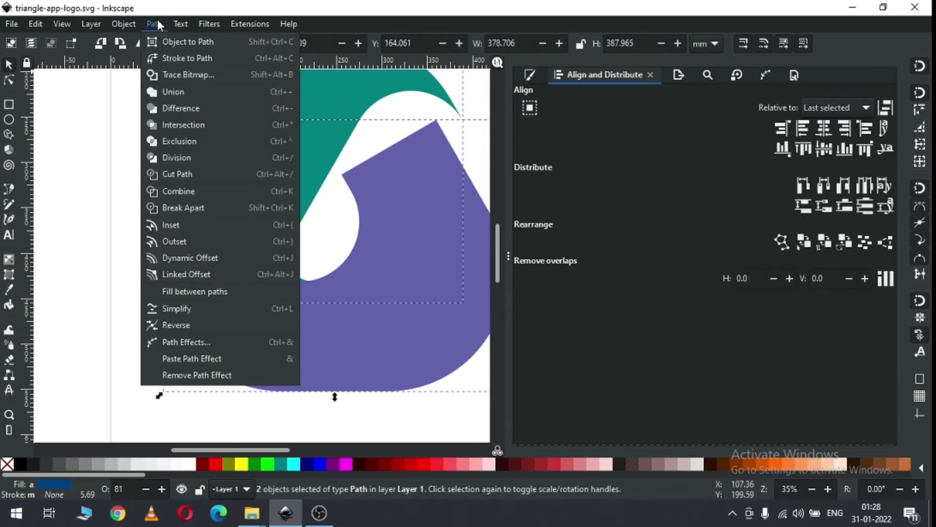
pyautogui.click(180, 106)
pyautogui.click(286, 352)
pyautogui.hotkey('ctrl', 's')
pyautogui.press('-')
pyautogui.press('-')
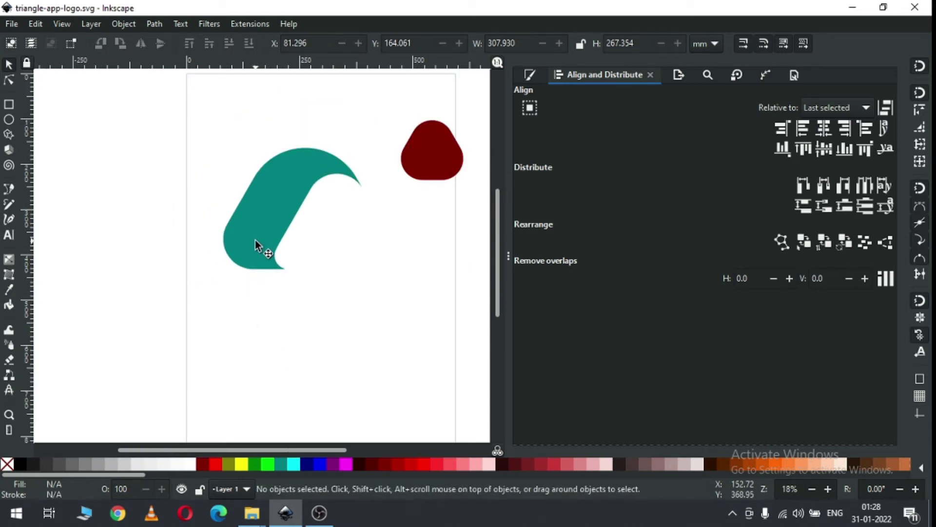
pyautogui.press('z')
pyautogui.moveTo(196, 119); pyautogui.dragTo(413, 292)
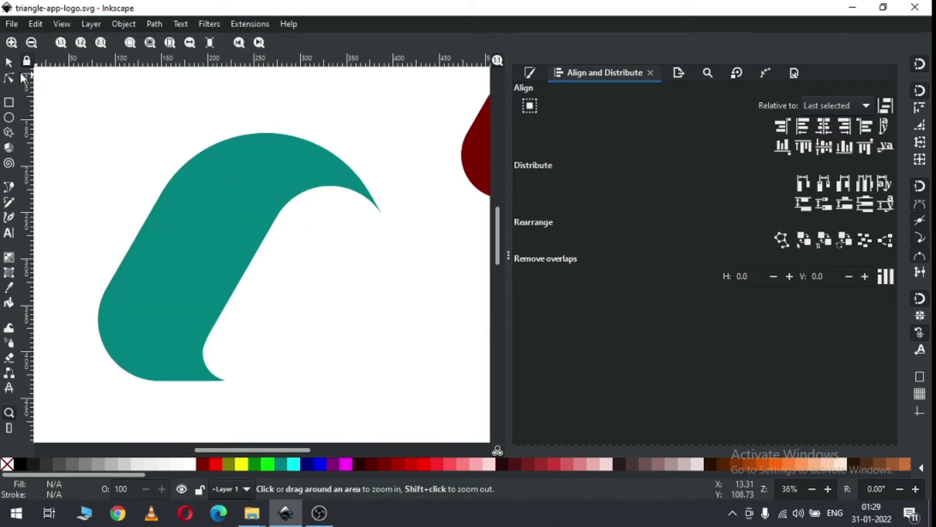
# Duplicate the teal piece and fill the copy green (#008000).
pyautogui.press('s')
pyautogui.click(220, 214)
pyautogui.rightClick(220, 211)
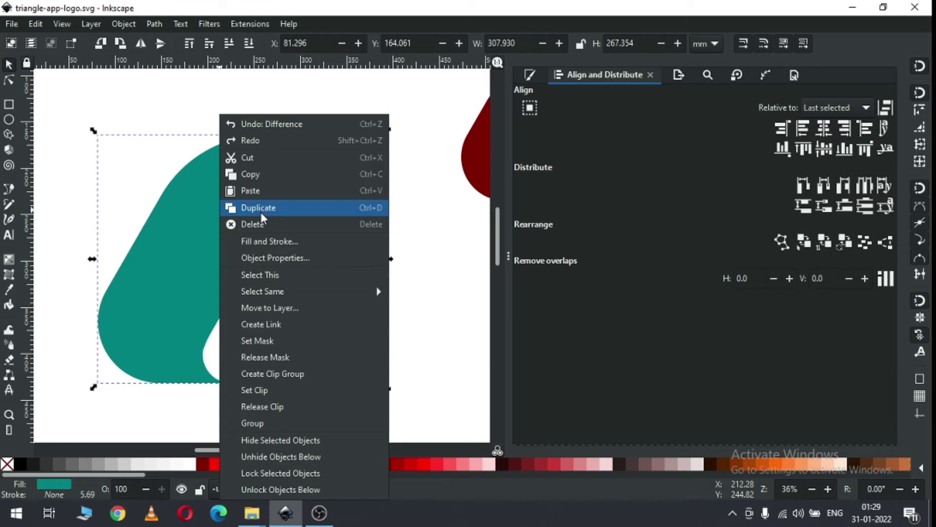
pyautogui.click(261, 212)
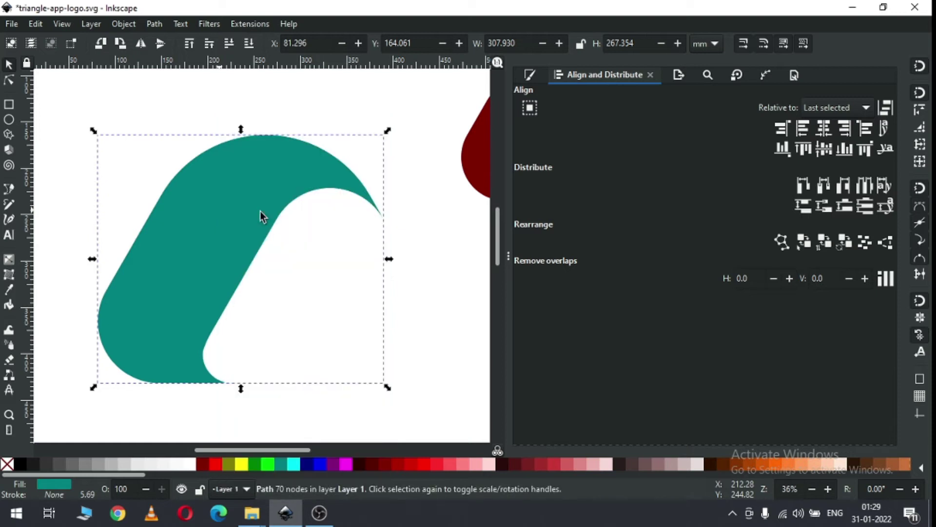
pyautogui.click(258, 468)
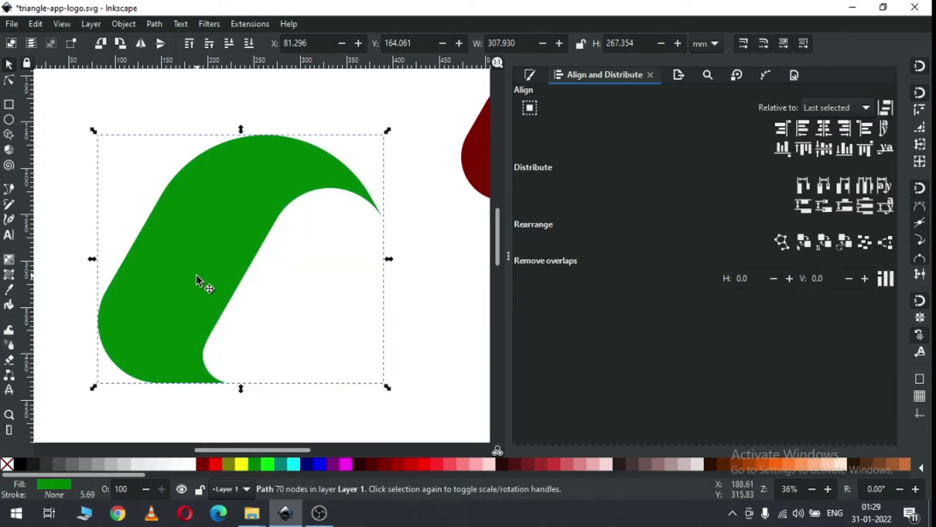
# Cancel the accidental move and drag the dark-red shape beside the green piece.
pyautogui.moveTo(209, 278); pyautogui.dragTo(226, 278)
pyautogui.press('Escape')
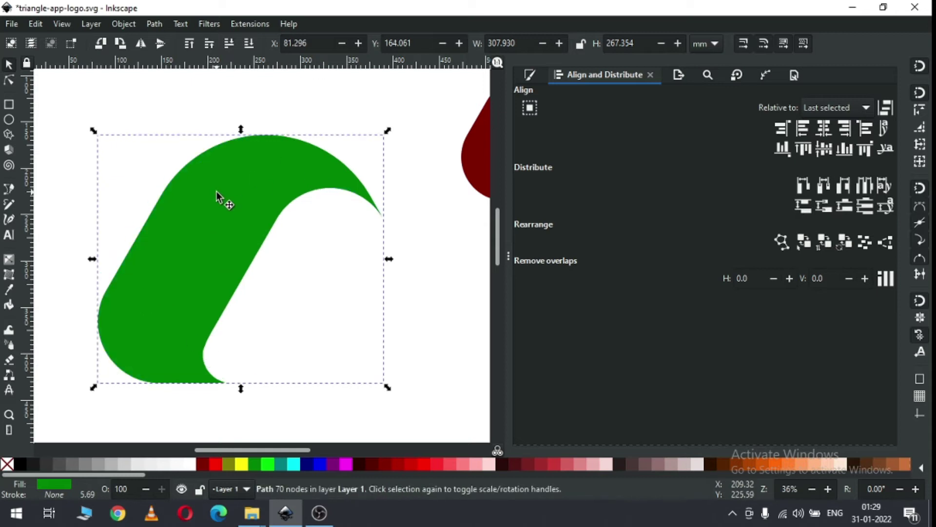
pyautogui.click(365, 103)
pyautogui.press('-')
pyautogui.click(439, 191)
pyautogui.moveTo(439, 191); pyautogui.dragTo(312, 317)
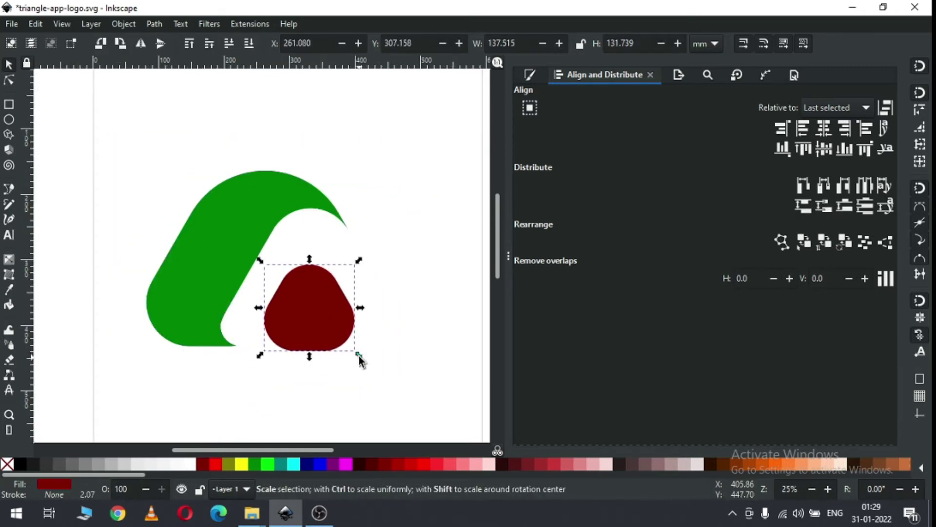
# Enlarge the dark-red shape and raise it to the top.
pyautogui.moveTo(360, 357); pyautogui.dragTo(376, 373)
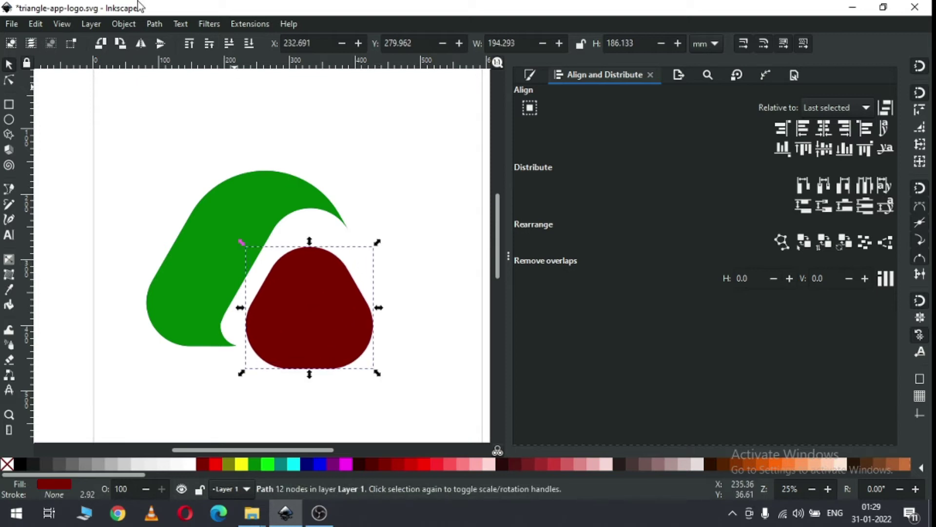
pyautogui.click(122, 25)
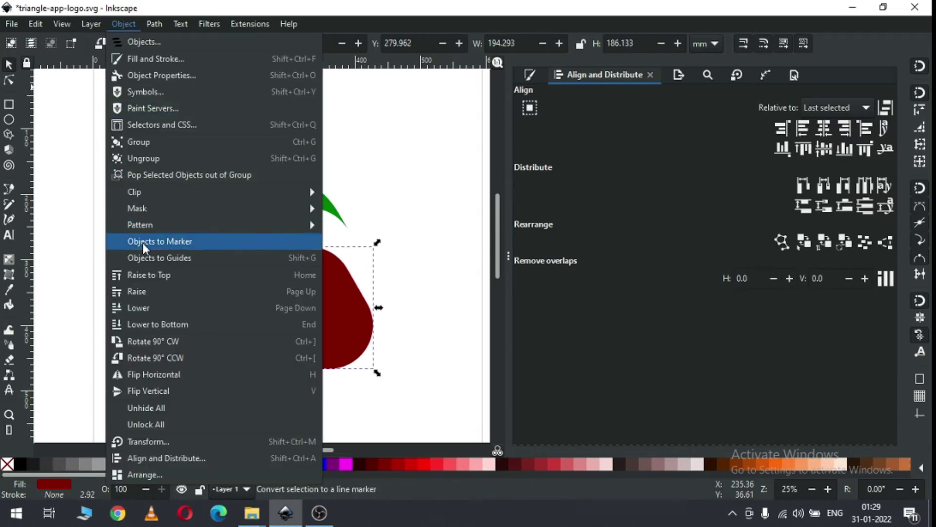
pyautogui.click(147, 274)
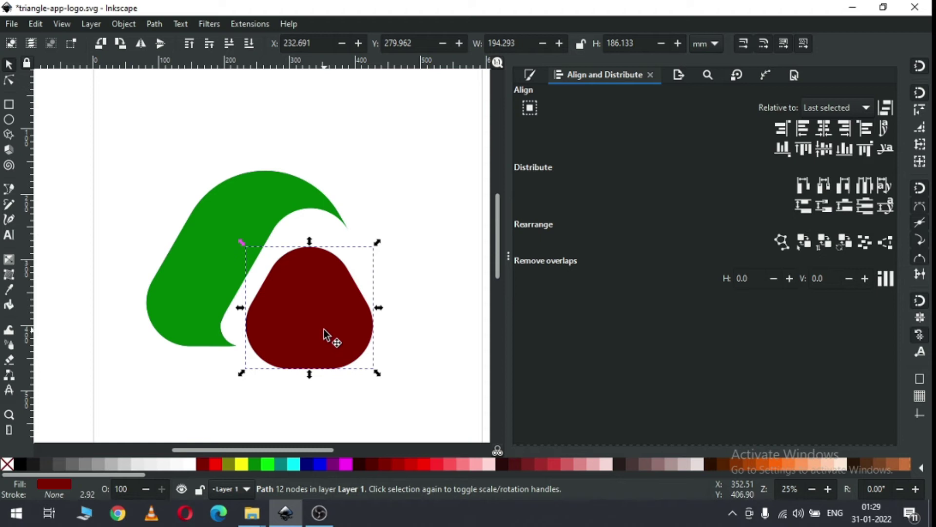
# Set the dark-red shape's opacity to 54.4% and drag it onto the green piece.
pyautogui.click(529, 76)
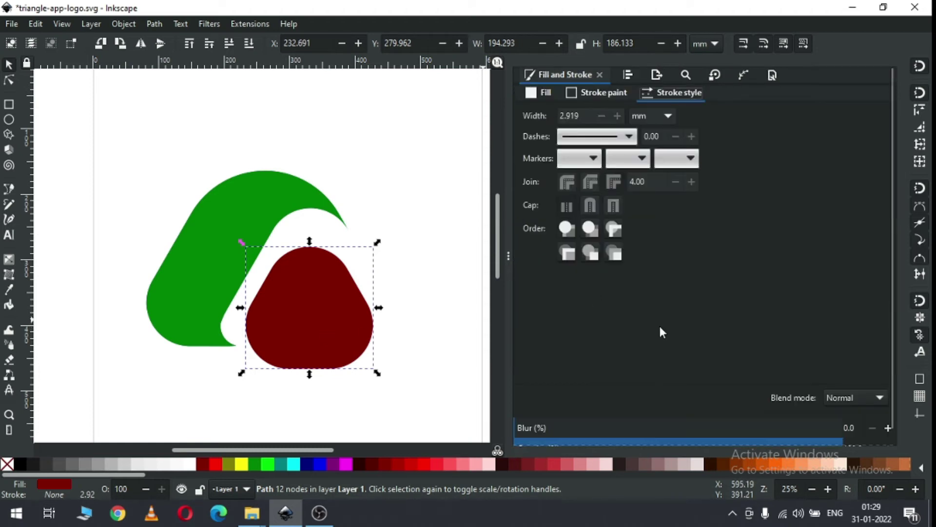
pyautogui.scroll(-1, 687, 359)
pyautogui.click(693, 433)
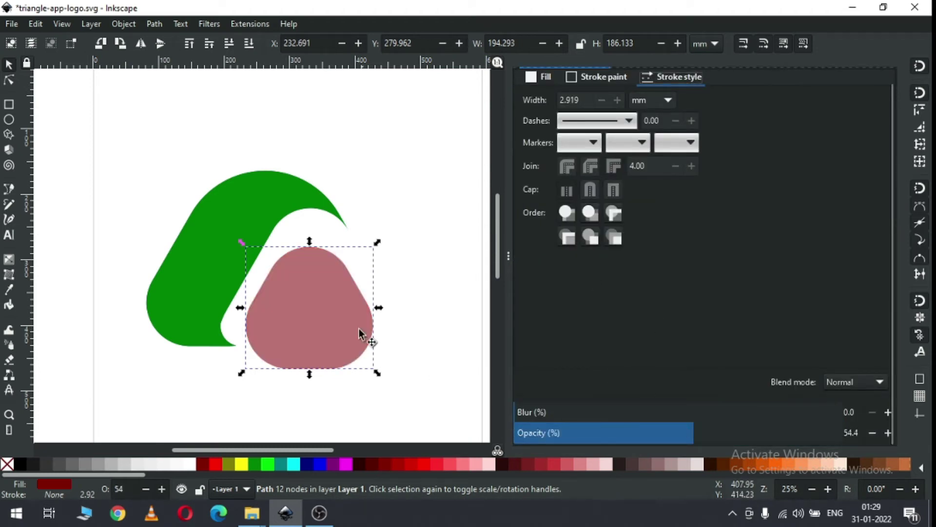
pyautogui.click(423, 288)
pyautogui.moveTo(333, 315); pyautogui.dragTo(259, 291)
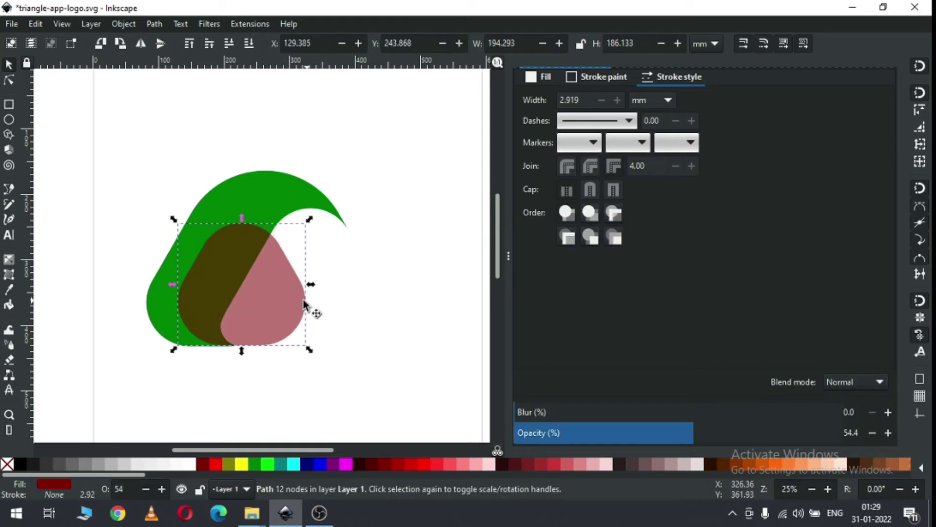
# Nudge the pink shape right so its bottom lines up with the green piece's edge.
pyautogui.press('z')
pyautogui.moveTo(124, 167); pyautogui.dragTo(352, 347)
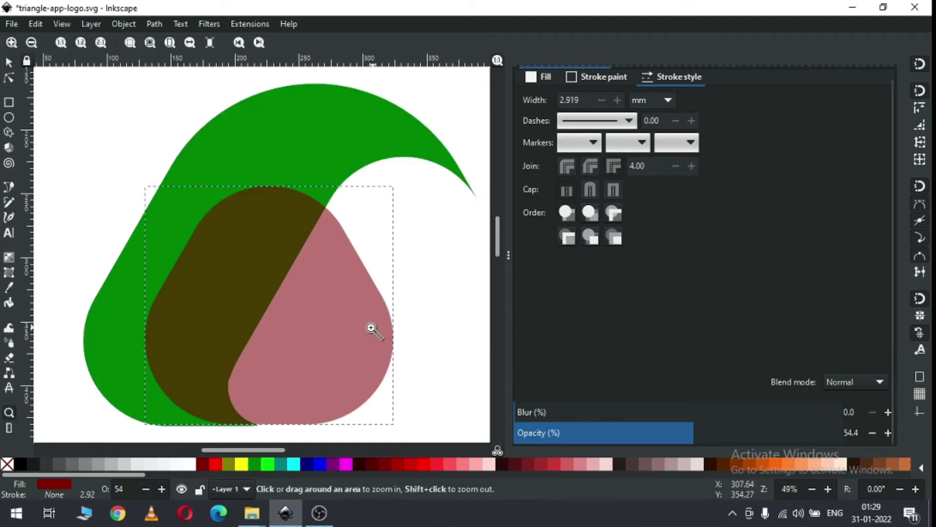
pyautogui.moveTo(184, 401); pyautogui.dragTo(271, 438)
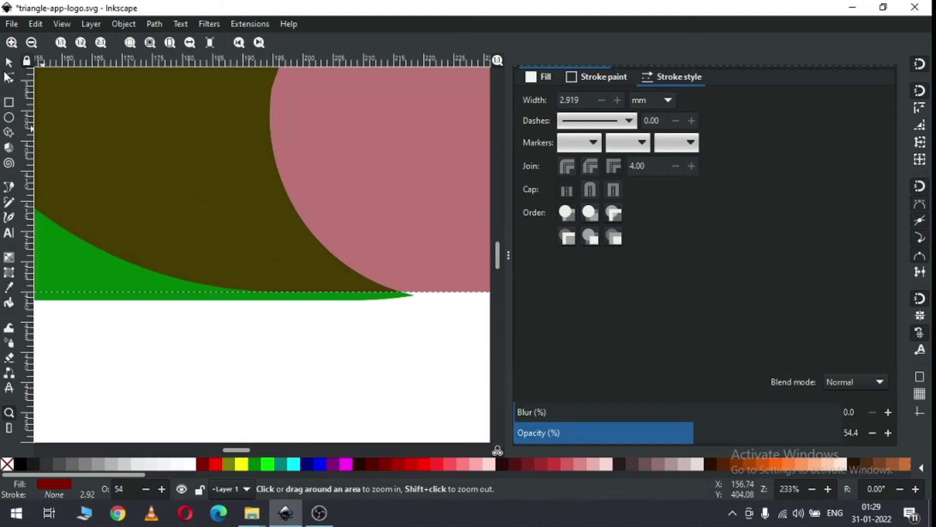
pyautogui.click(8, 67)
pyautogui.click(373, 196)
pyautogui.moveTo(397, 204); pyautogui.dragTo(441, 207)
pyautogui.moveTo(356, 219); pyautogui.dragTo(412, 215)
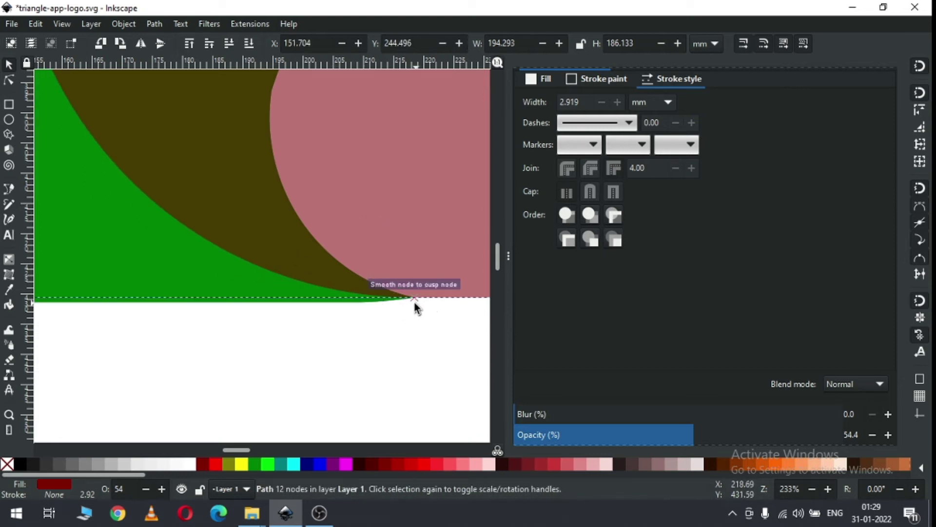
# Scale the pink shape down to about 145 × 139 mm in the green piece's lower left.
pyautogui.press('-')
pyautogui.press('-')
pyautogui.press('-')
pyautogui.press('-')
pyautogui.press('-')
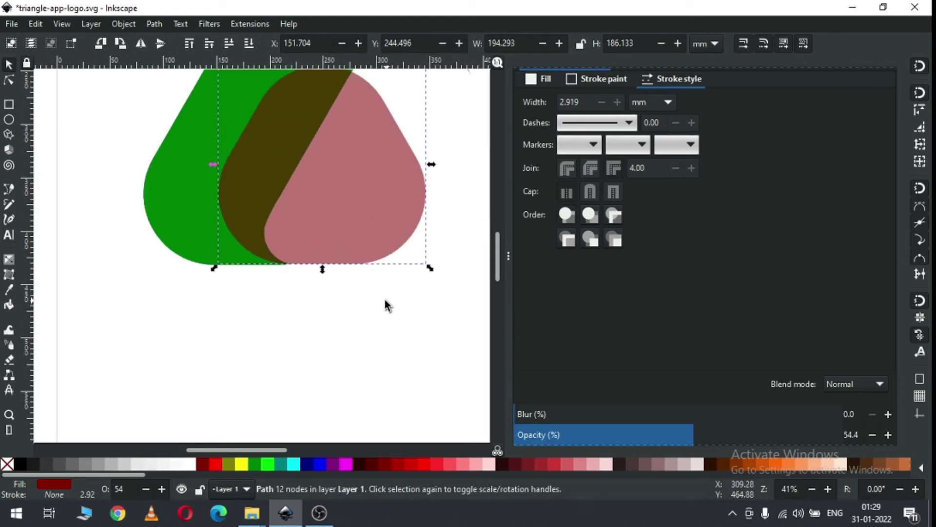
pyautogui.press('-')
pyautogui.moveTo(499, 274); pyautogui.dragTo(499, 248)
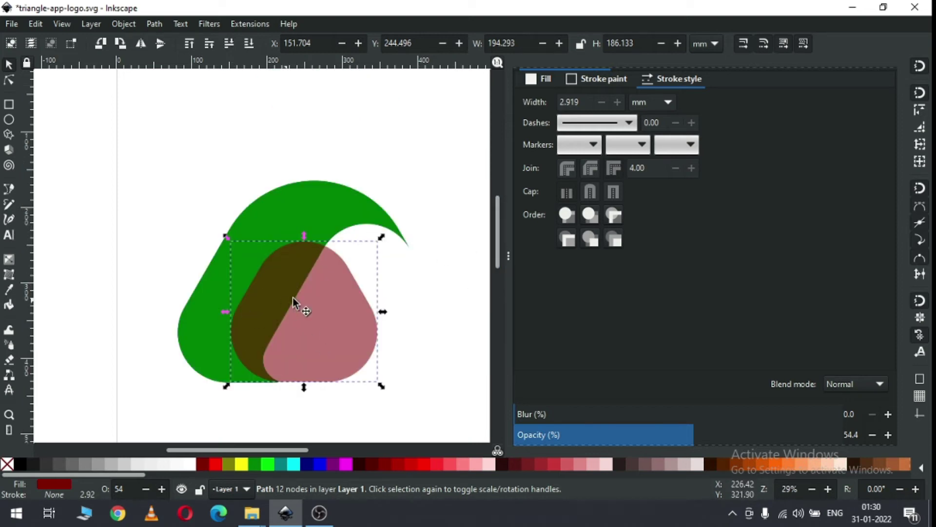
pyautogui.moveTo(383, 237)
pyautogui.mouseDown()
pyautogui.moveTo(379, 263)
pyautogui.moveTo(332, 286)
pyautogui.moveTo(335, 273)
pyautogui.mouseUp()
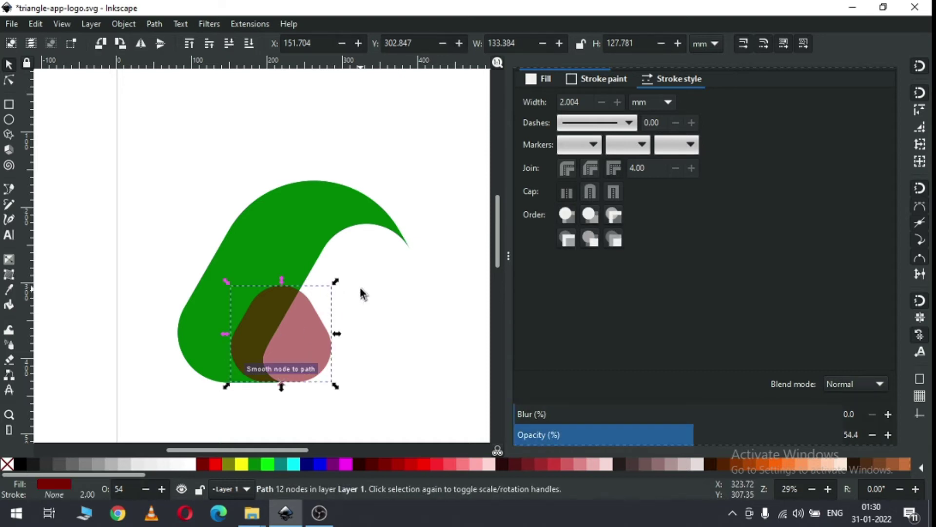
# Duplicate the pink shape and enlarge the copy to about 270 × 258 mm over the upper right.
pyautogui.rightClick(295, 324)
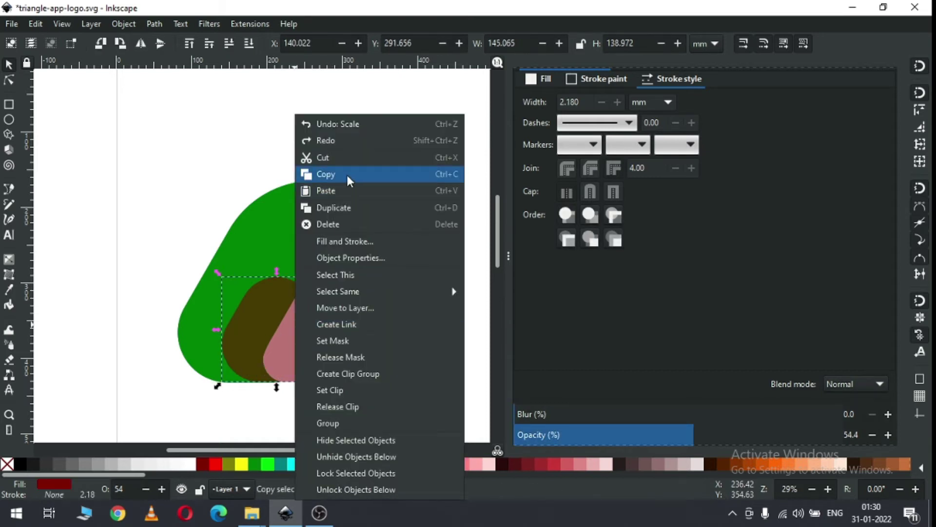
pyautogui.click(334, 213)
pyautogui.moveTo(286, 320); pyautogui.dragTo(316, 275)
pyautogui.moveTo(368, 350); pyautogui.dragTo(392, 334)
pyautogui.moveTo(337, 253); pyautogui.dragTo(375, 242)
pyautogui.moveTo(262, 211); pyautogui.dragTo(242, 200)
pyautogui.moveTo(406, 279); pyautogui.dragTo(379, 277)
# Deselect and zoom in on the overlapping pink shapes.
pyautogui.click(410, 224)
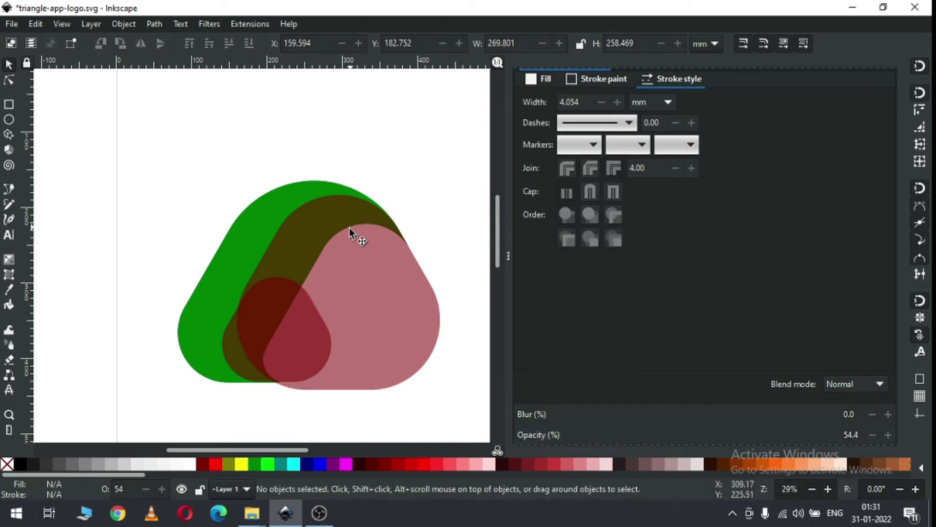
pyautogui.moveTo(496, 226); pyautogui.dragTo(495, 230)
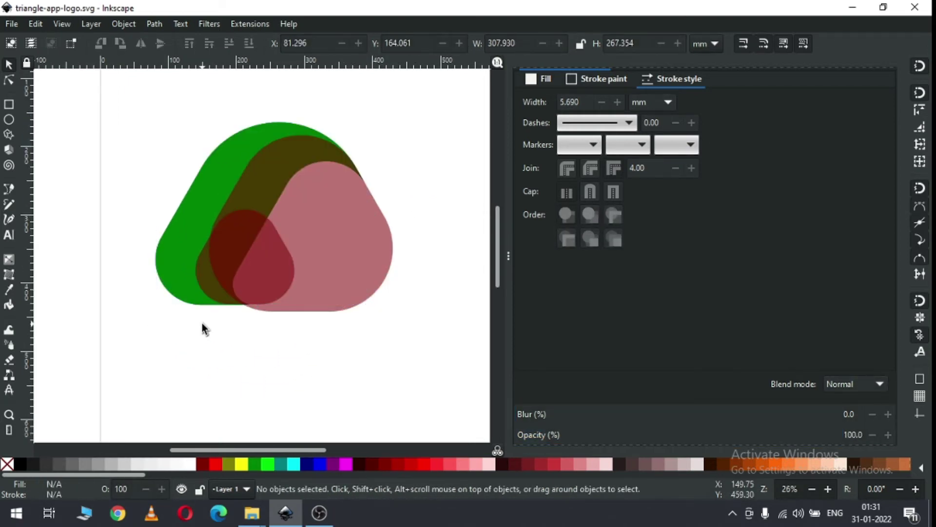
pyautogui.press('z')
pyautogui.moveTo(172, 209); pyautogui.dragTo(320, 328)
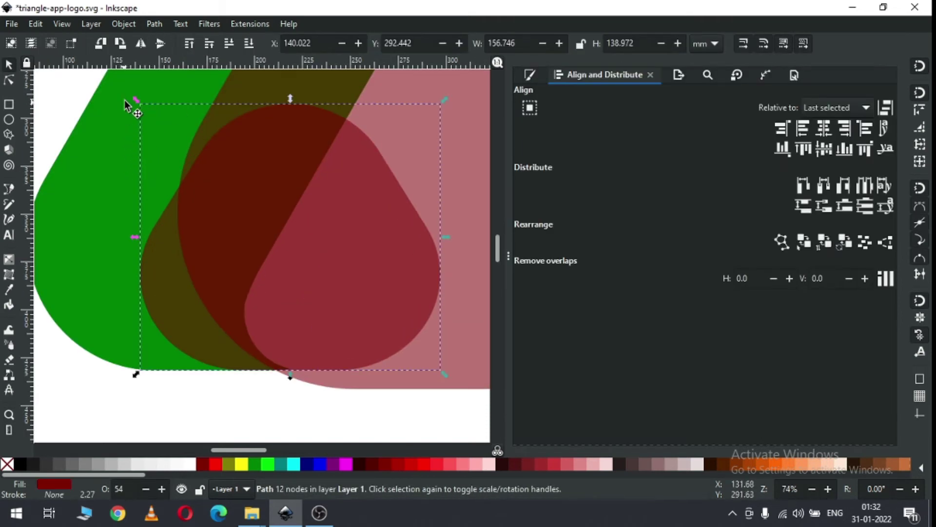
# Stretch the smaller pink shape up to about 156.5 × 157.3 mm, then zoom out.
pyautogui.moveTo(135, 98); pyautogui.dragTo(124, 70)
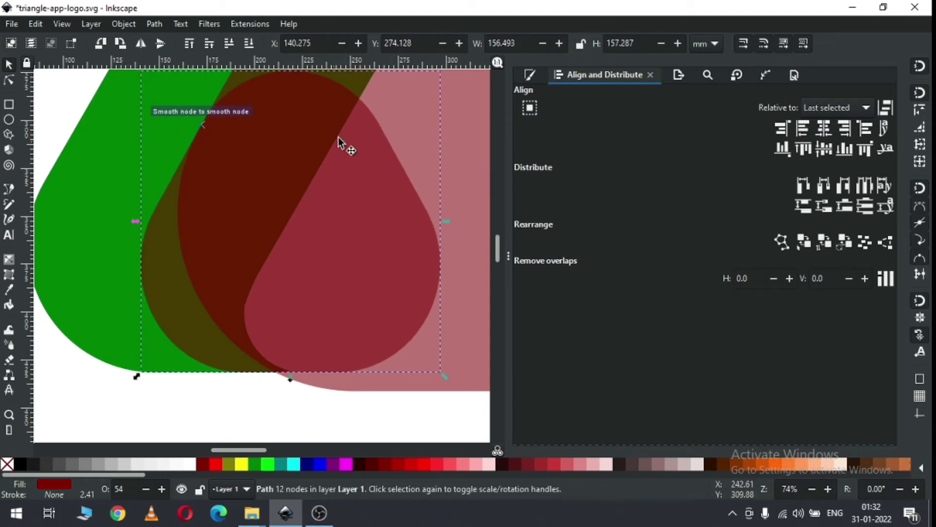
pyautogui.press('-')
pyautogui.press('-')
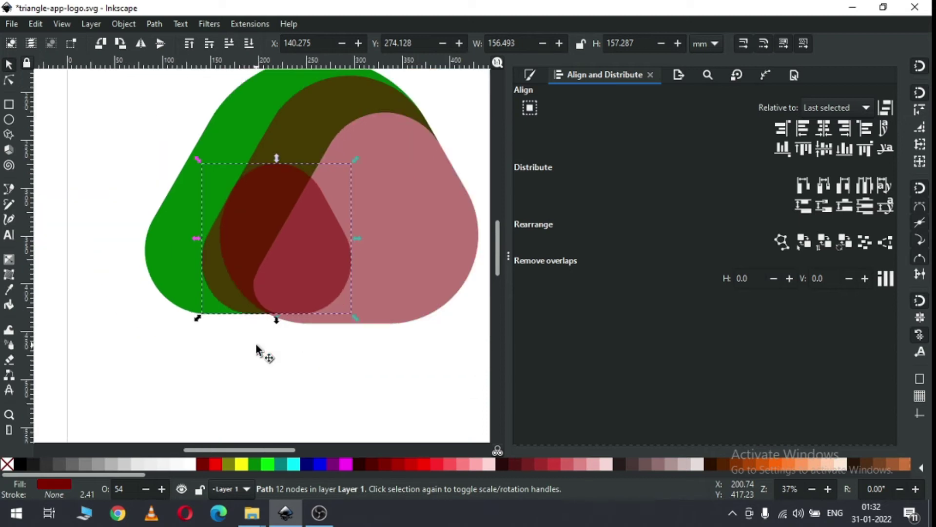
pyautogui.click(257, 347)
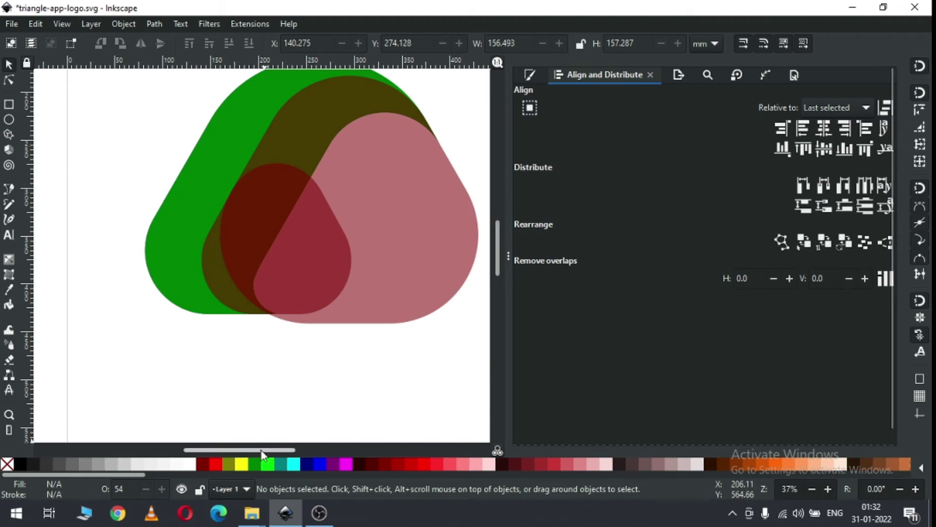
pyautogui.moveTo(262, 451); pyautogui.dragTo(271, 452)
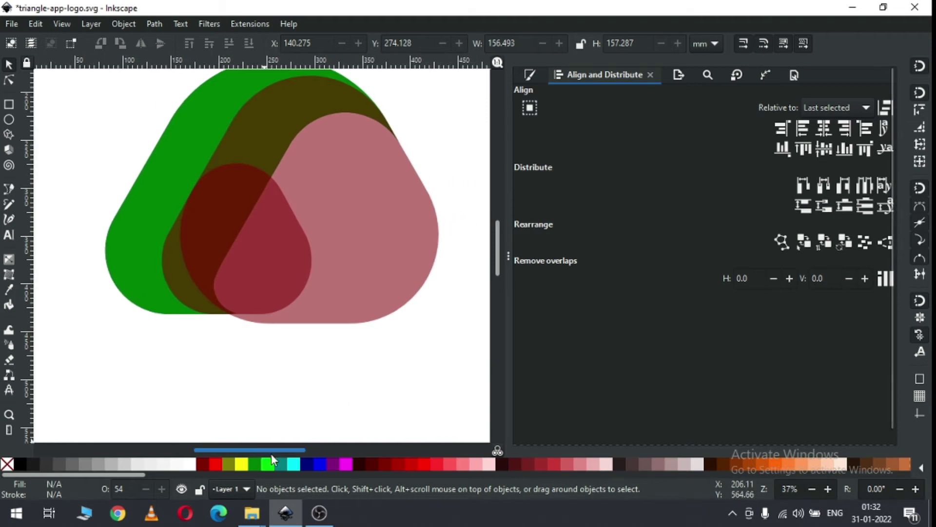
# Draw a rectangle over the logo's lower half and subtract it from the large pink shape.
pyautogui.click(10, 105)
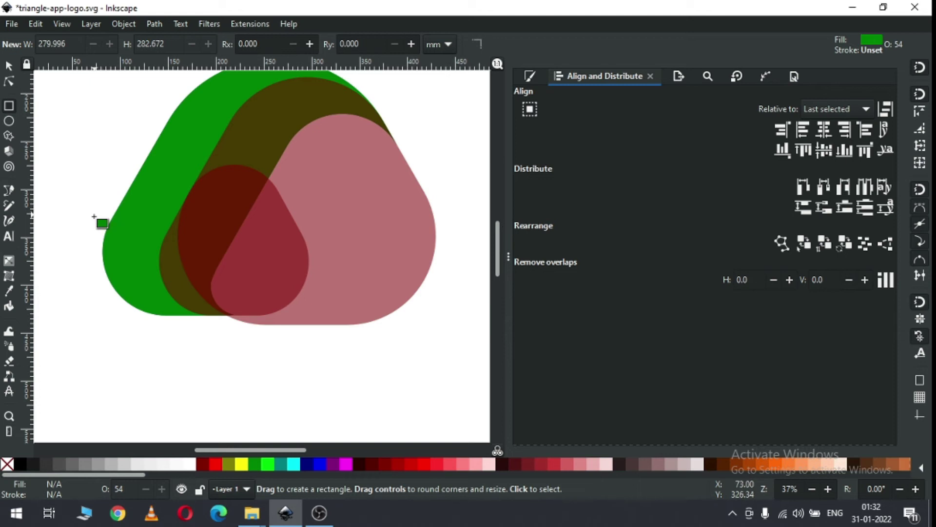
pyautogui.moveTo(94, 216); pyautogui.dragTo(417, 360)
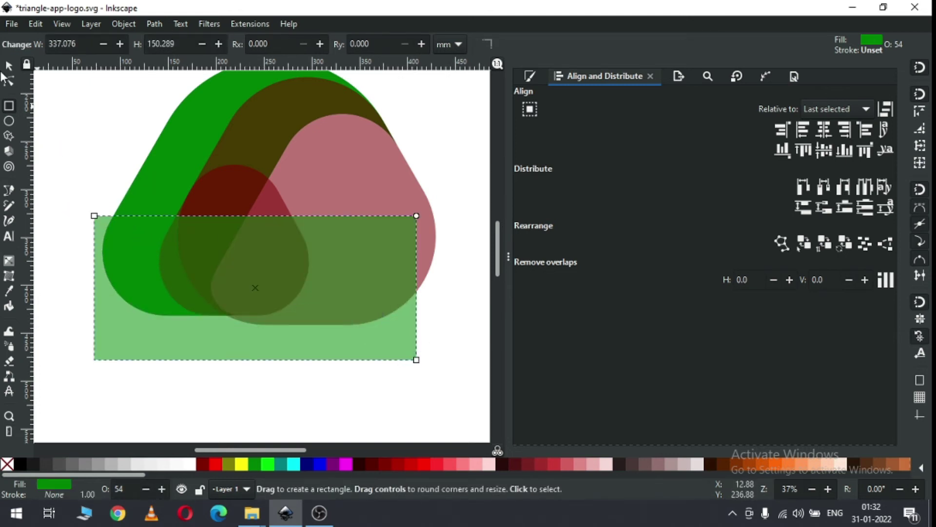
pyautogui.click(8, 66)
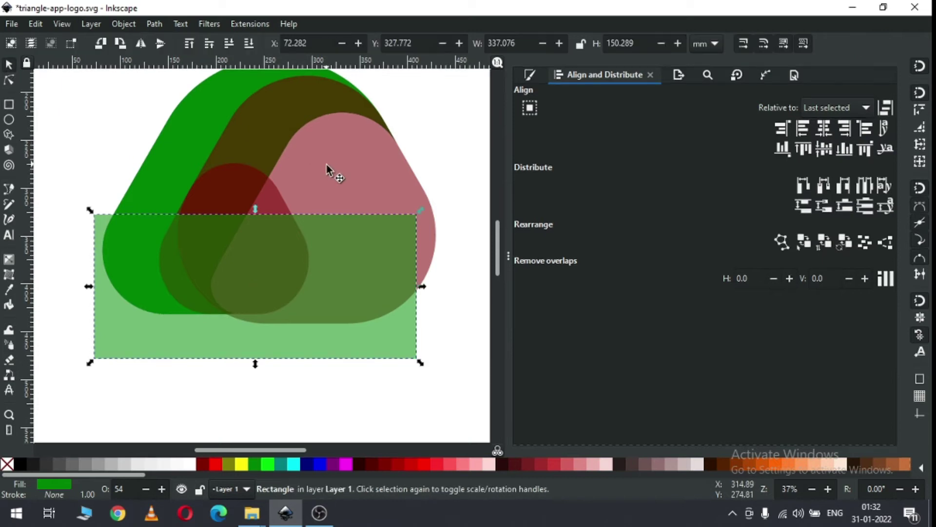
pyautogui.press('shift')
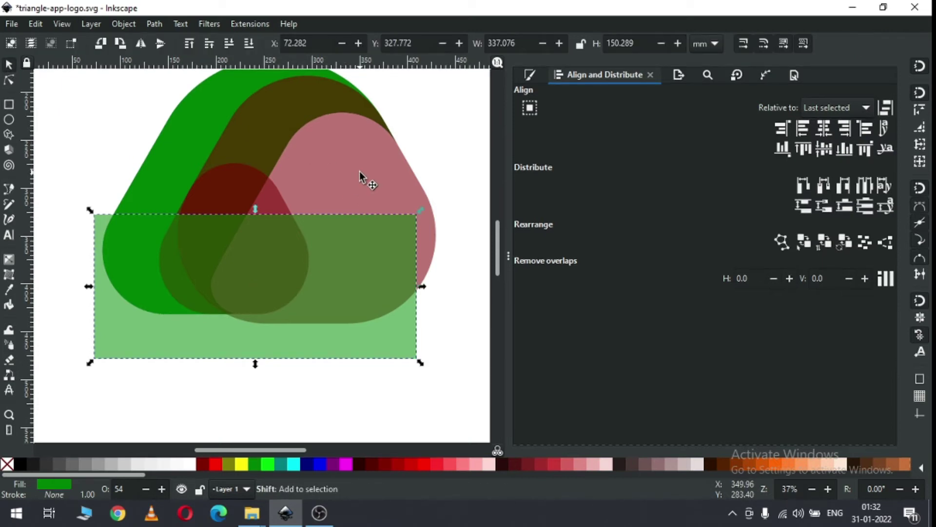
pyautogui.keyDown('shift'); pyautogui.click(359, 172); pyautogui.keyUp('shift')
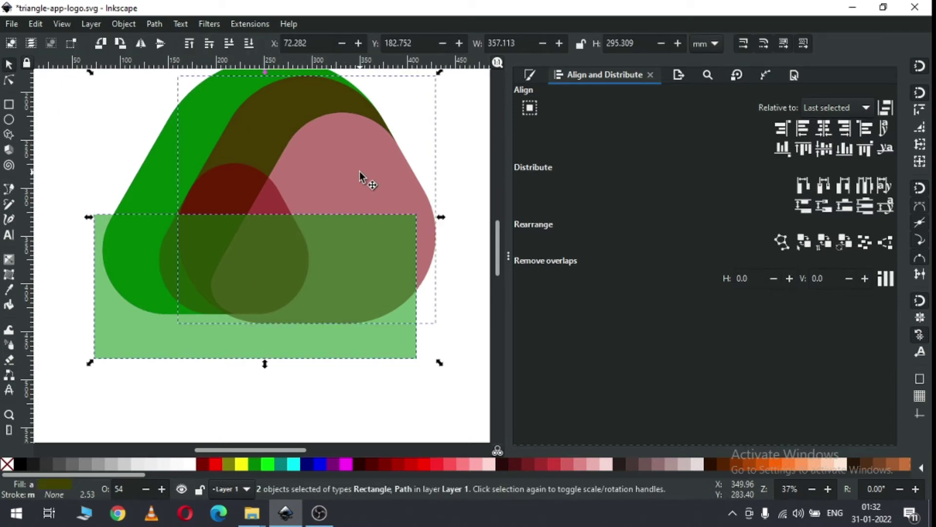
pyautogui.click(150, 24)
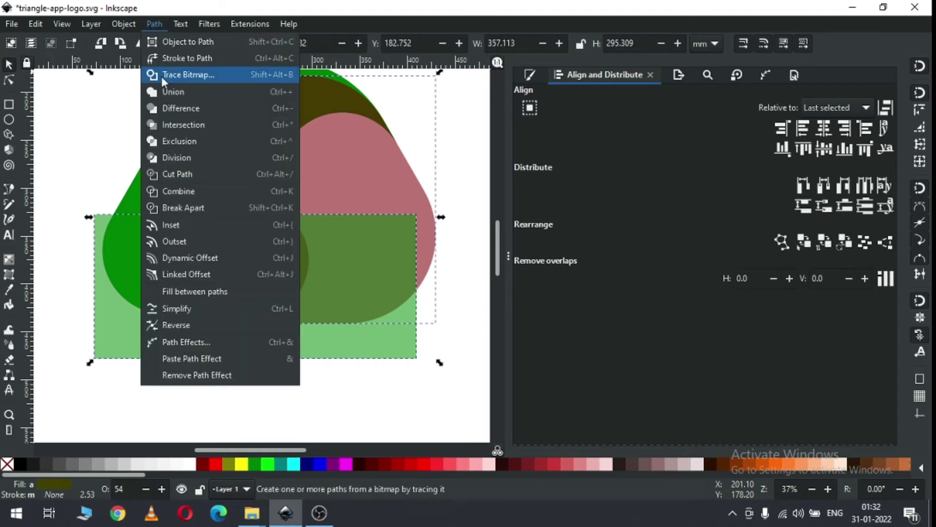
pyautogui.click(175, 106)
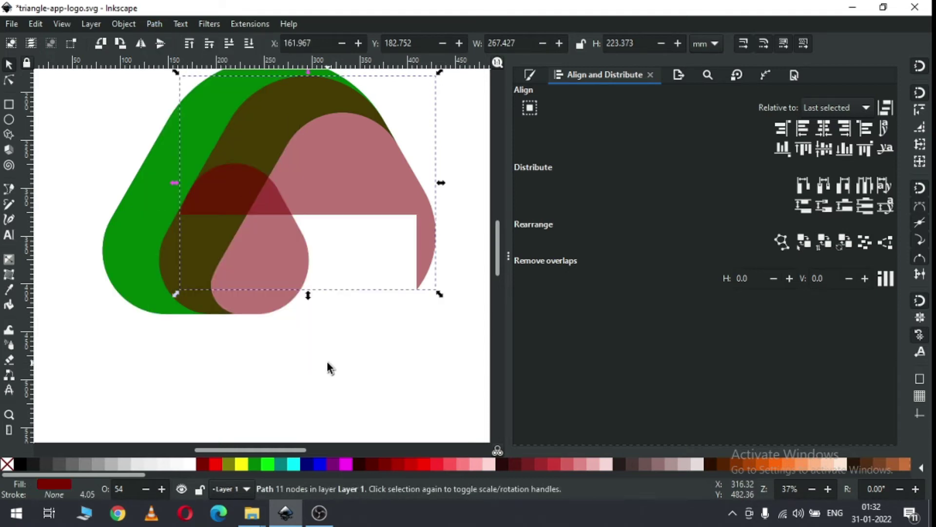
# Select both the cut pink shape and the smaller pink shape.
pyautogui.click(342, 350)
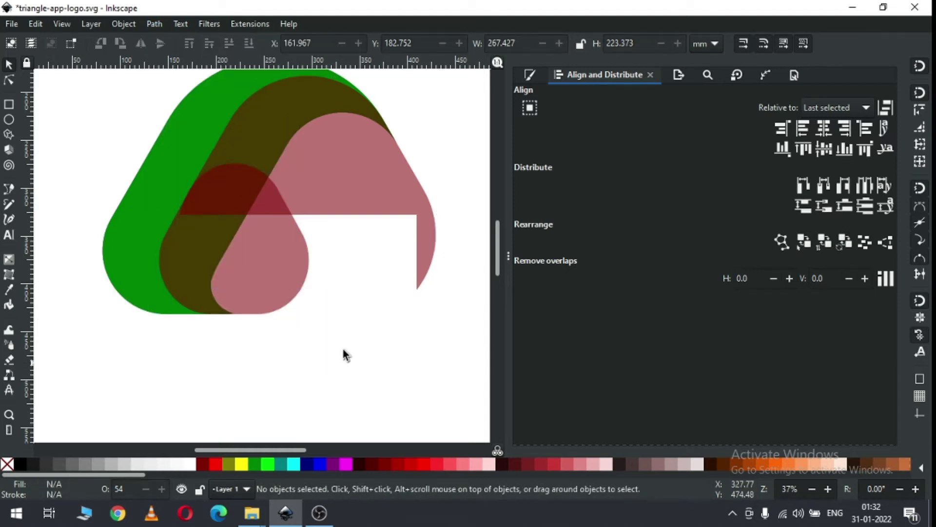
pyautogui.click(371, 182)
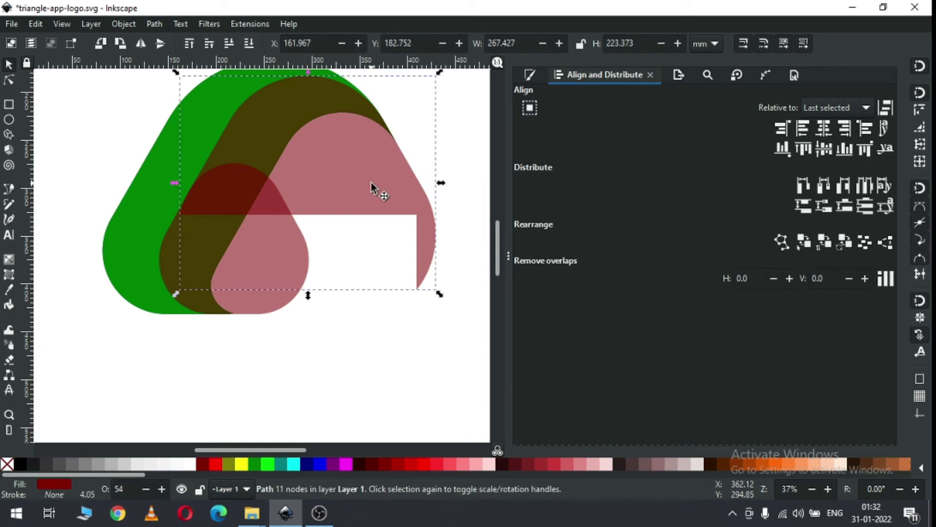
pyautogui.press('shift')
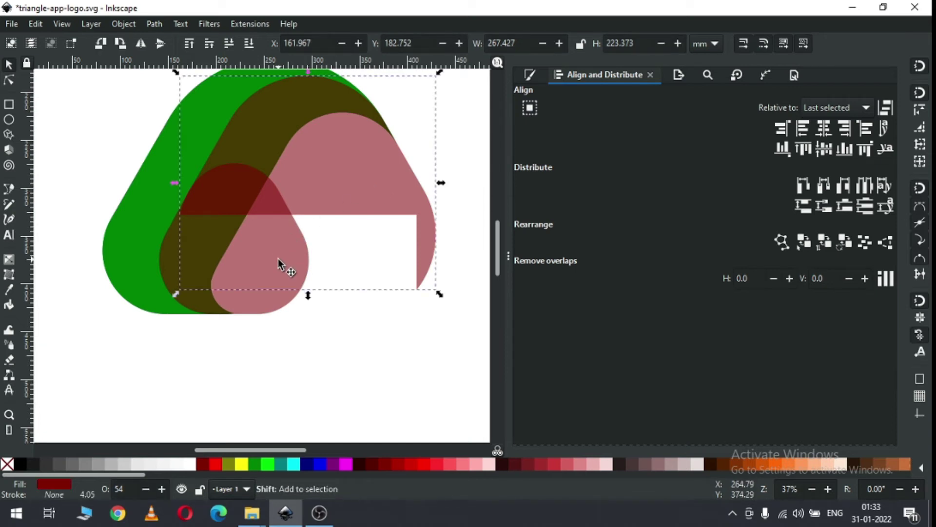
pyautogui.keyDown('shift'); pyautogui.click(278, 259); pyautogui.keyUp('shift')
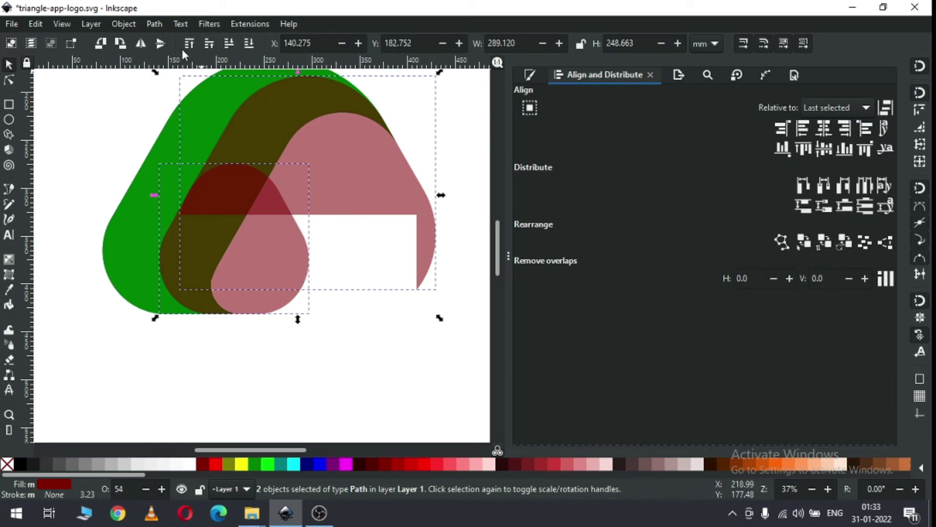
# Union the two pink shapes into one path.
pyautogui.click(154, 25)
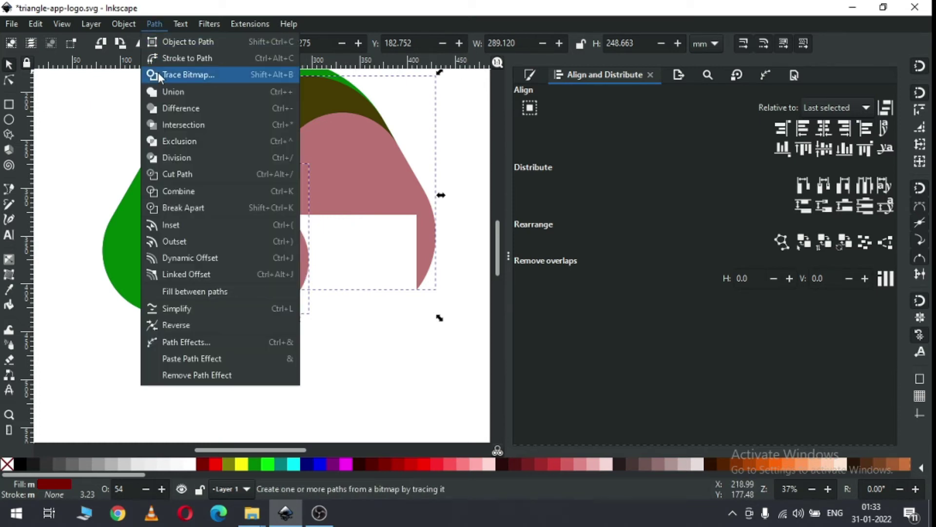
pyautogui.click(177, 92)
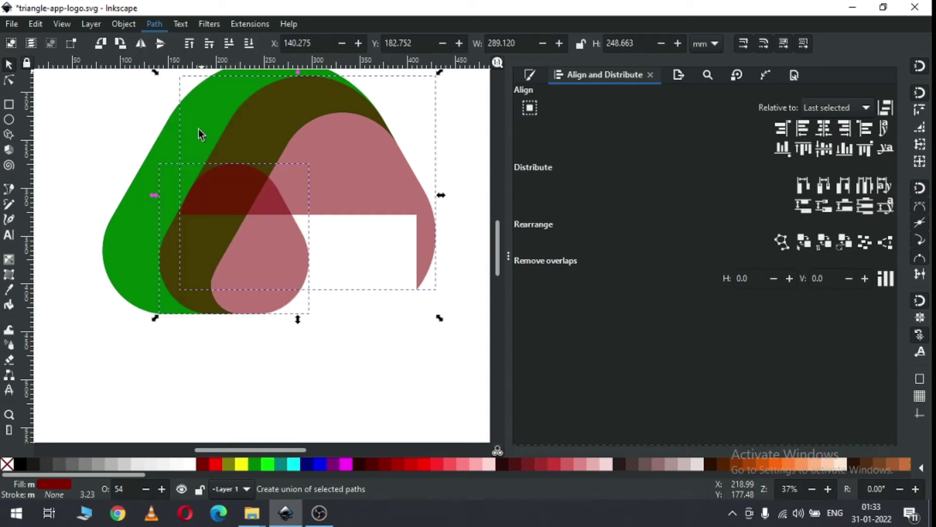
pyautogui.click(308, 348)
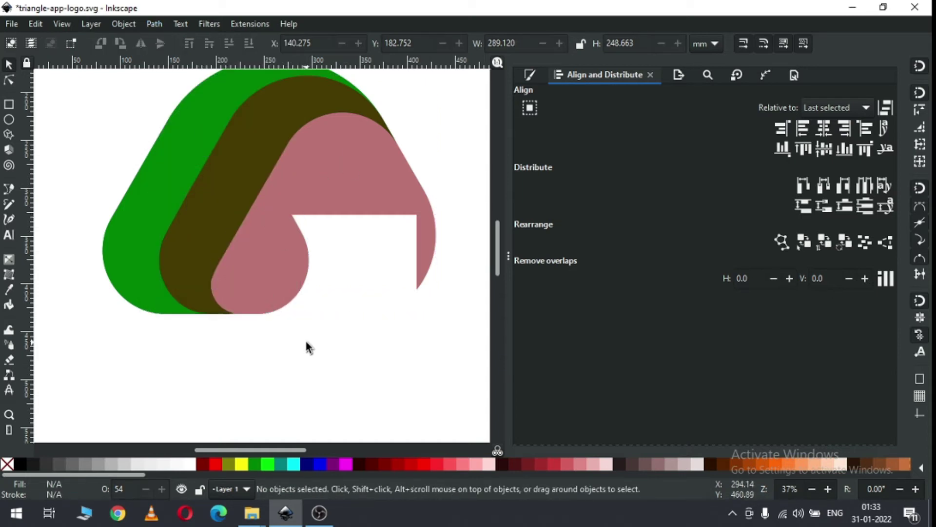
# Intersect the merged pink shape with the green shape, then save the drawing.
pyautogui.click(277, 281)
pyautogui.keyDown('shift'); pyautogui.click(131, 241); pyautogui.keyUp('shift')
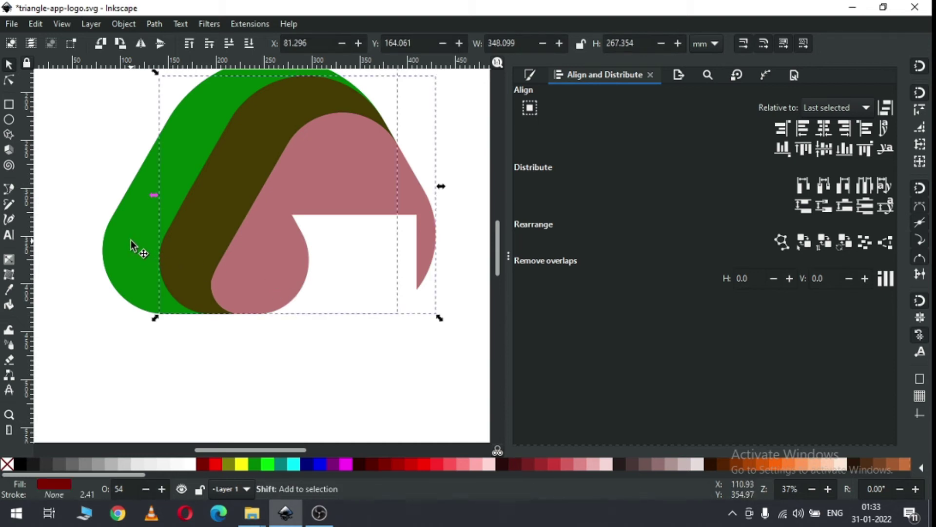
pyautogui.click(153, 24)
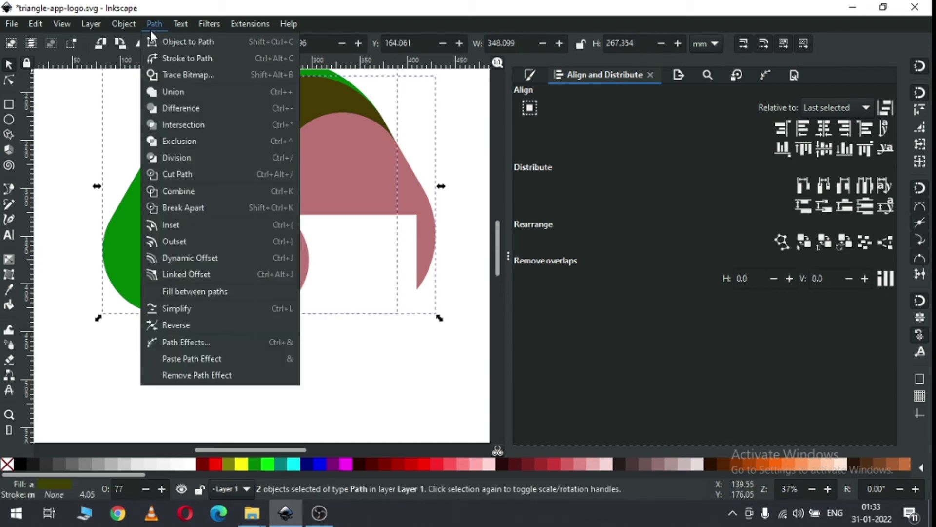
pyautogui.click(209, 125)
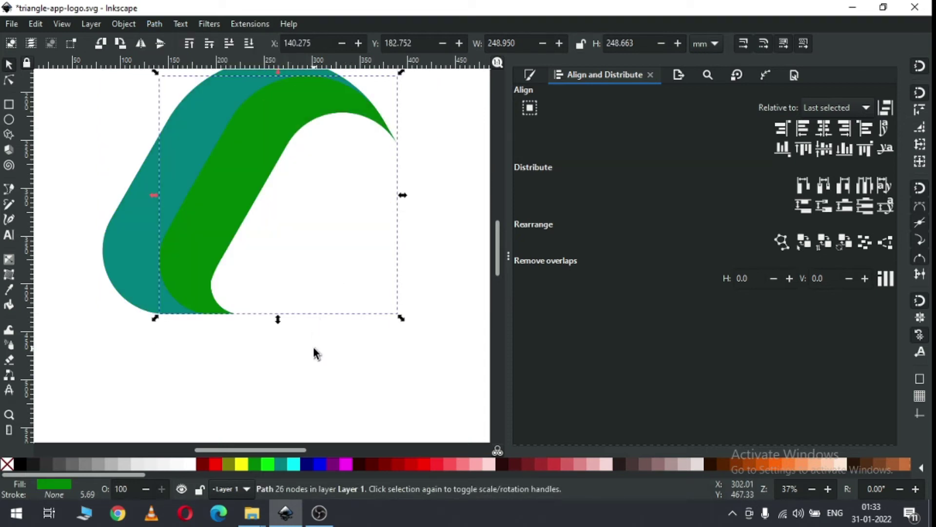
pyautogui.press('Escape')
pyautogui.press('-')
pyautogui.hotkey('ctrl', 's')
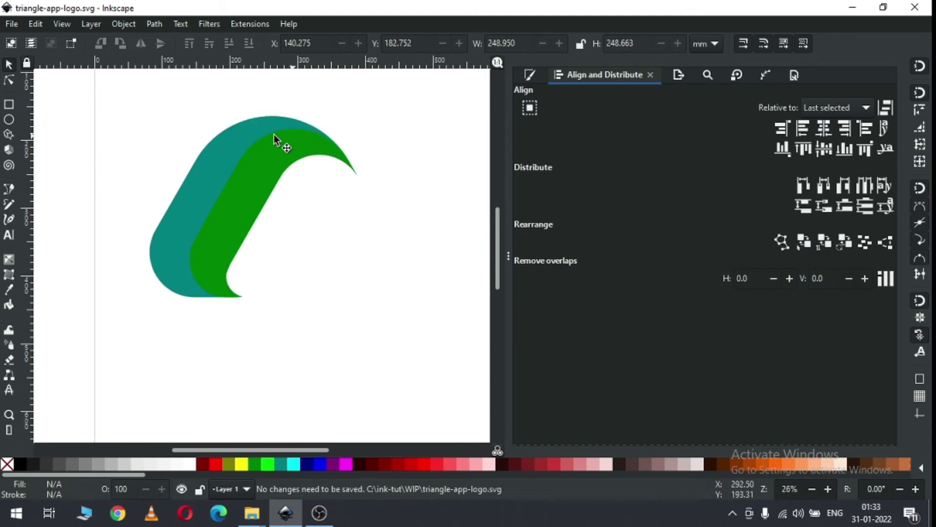
# Group both parts of the curved piece.
pyautogui.moveTo(133, 99); pyautogui.dragTo(404, 344)
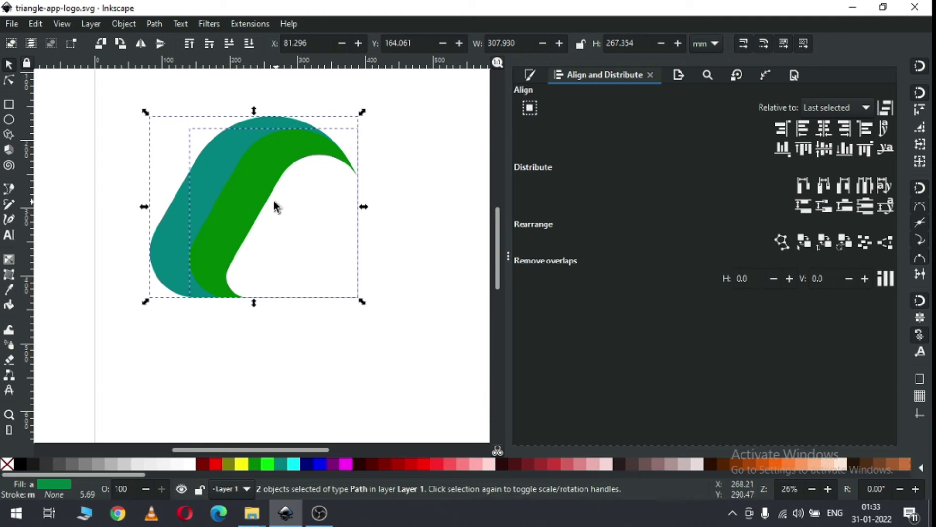
pyautogui.click(124, 23)
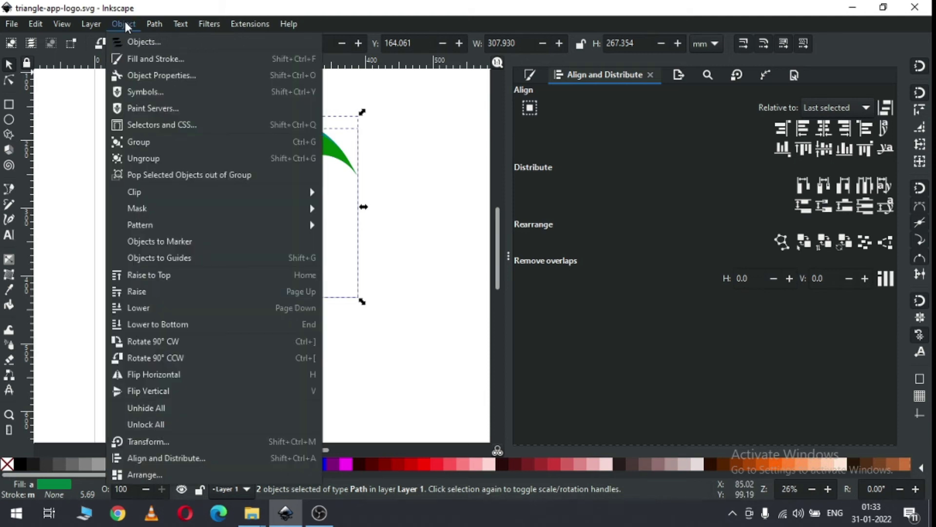
pyautogui.click(141, 143)
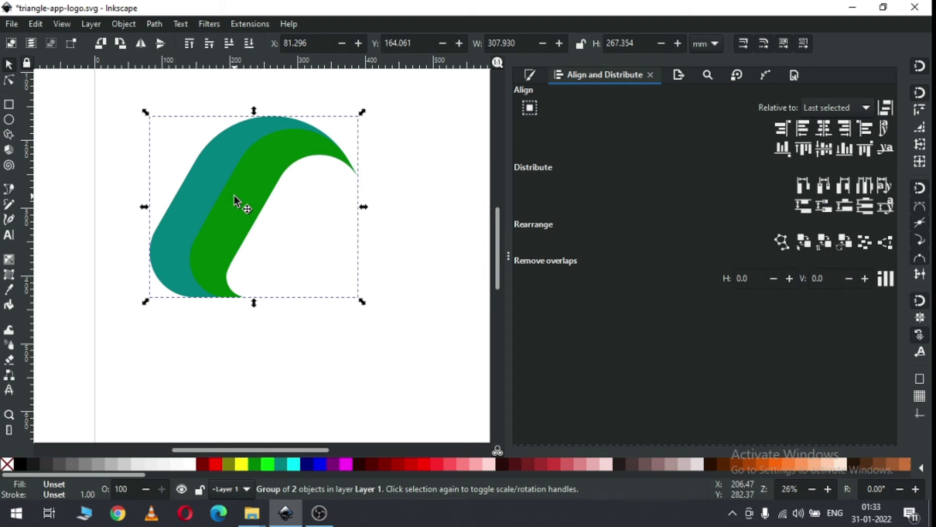
# Duplicate the group, rotate the copy about 75° and move it down-left into place.
pyautogui.rightClick(234, 196)
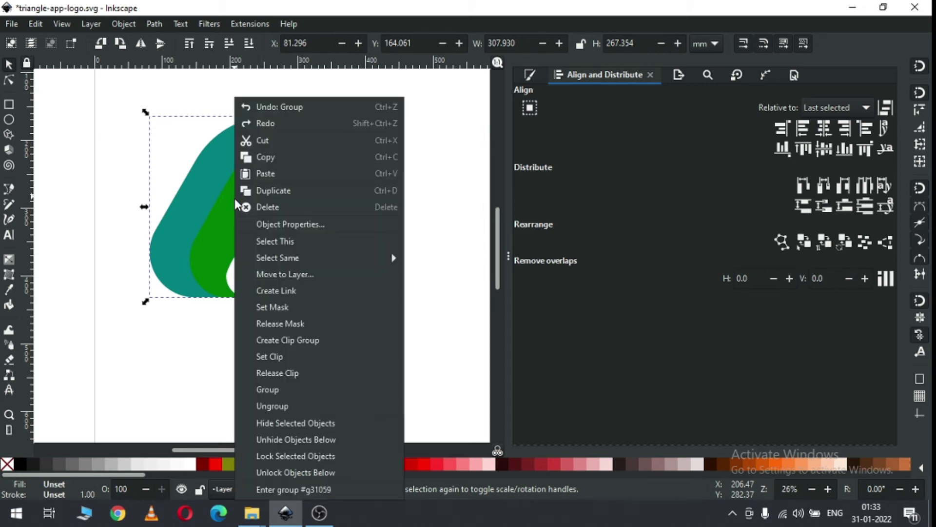
pyautogui.click(291, 192)
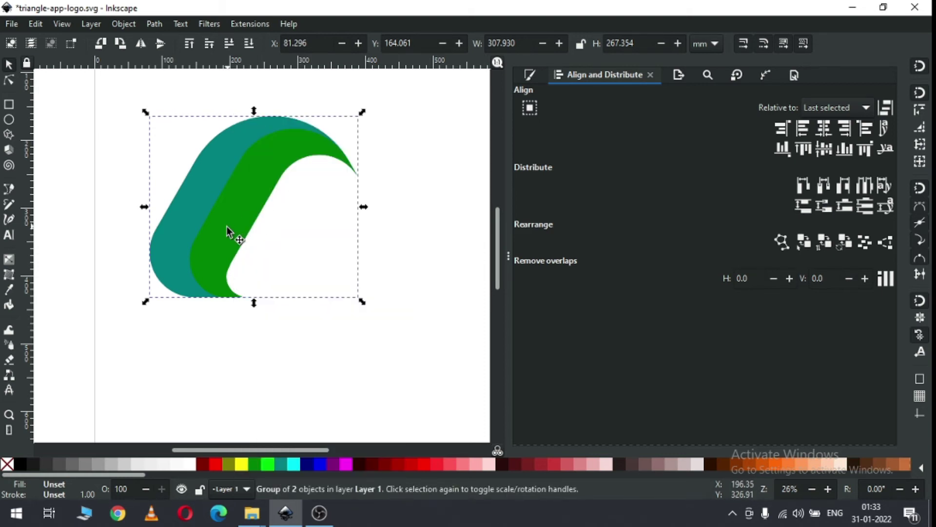
pyautogui.click(228, 230)
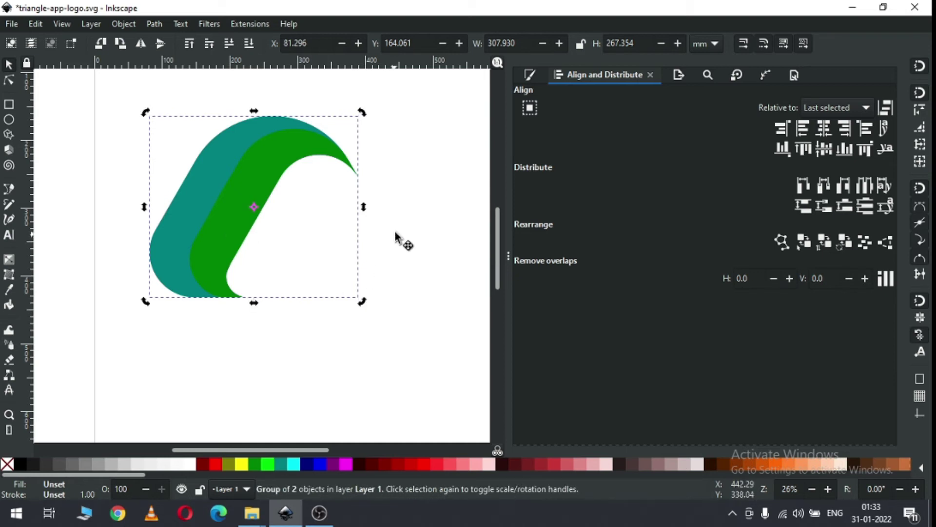
pyautogui.moveTo(363, 299); pyautogui.dragTo(330, 51)
pyautogui.moveTo(363, 151); pyautogui.dragTo(346, 127)
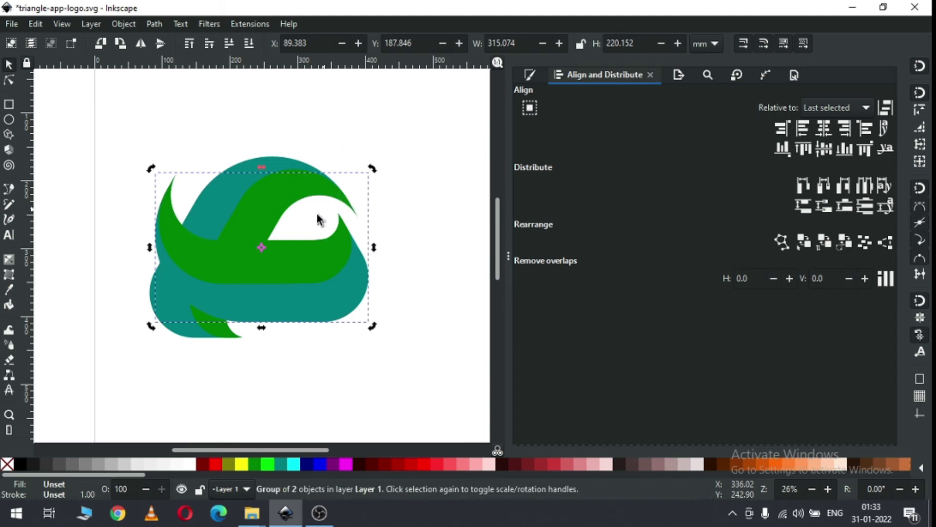
pyautogui.moveTo(300, 254); pyautogui.dragTo(280, 359)
pyautogui.scroll(2, 131, 242)
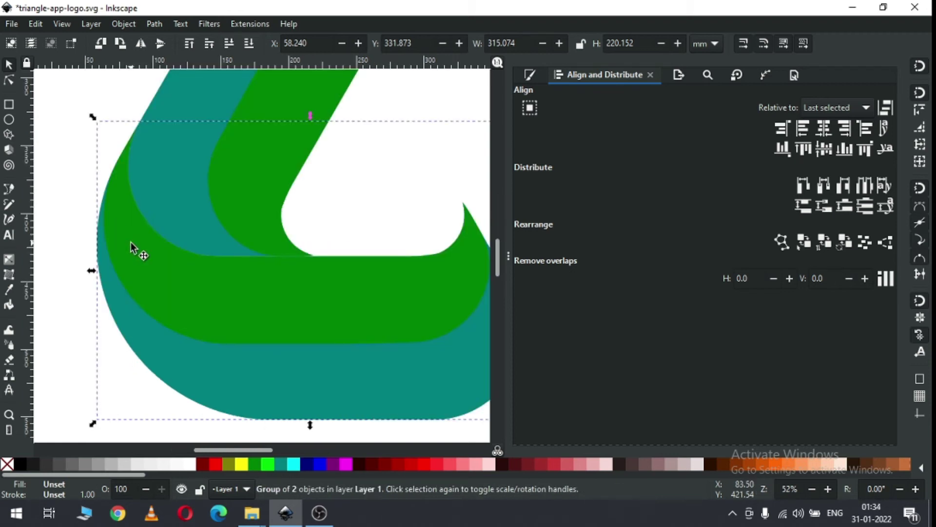
pyautogui.scroll(-3, 130, 242)
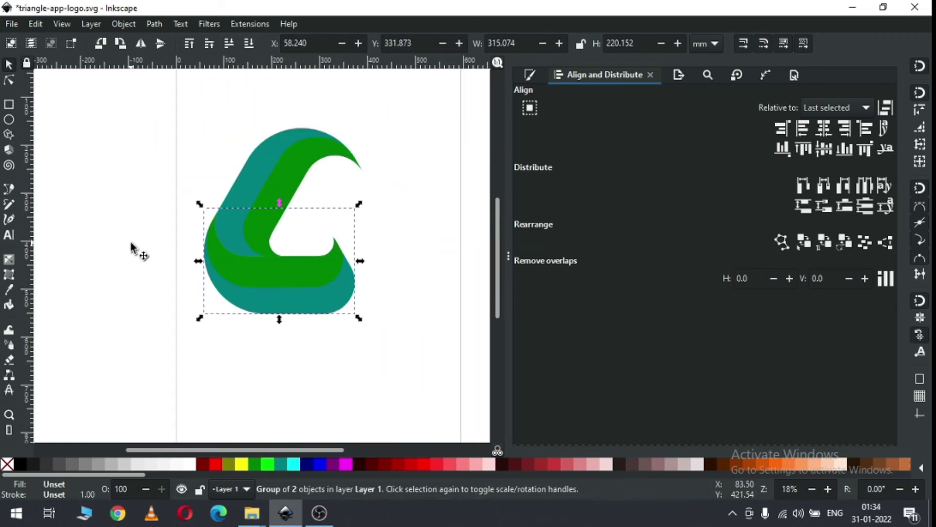
# Duplicate the group, rotate the copy 60° and fit it in to close the triangle.
pyautogui.press('ctrl')
pyautogui.rightClick(303, 301)
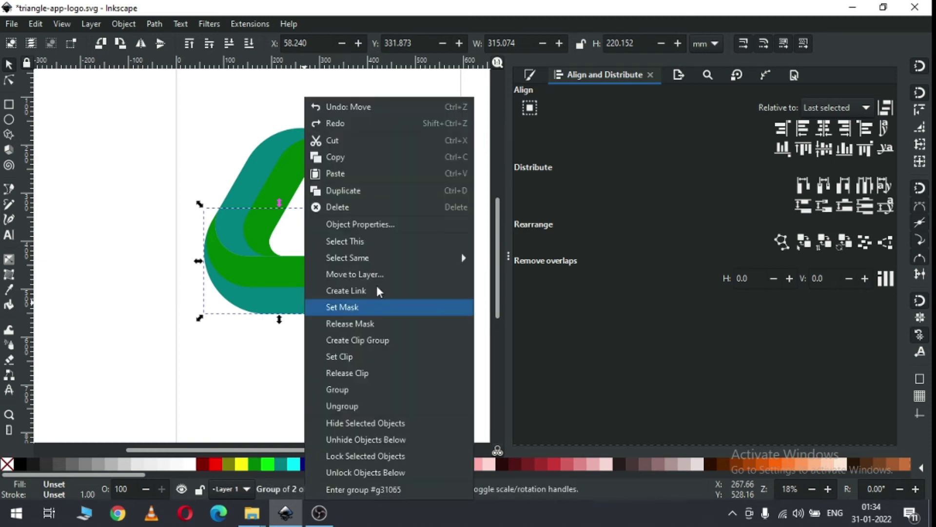
pyautogui.click(350, 191)
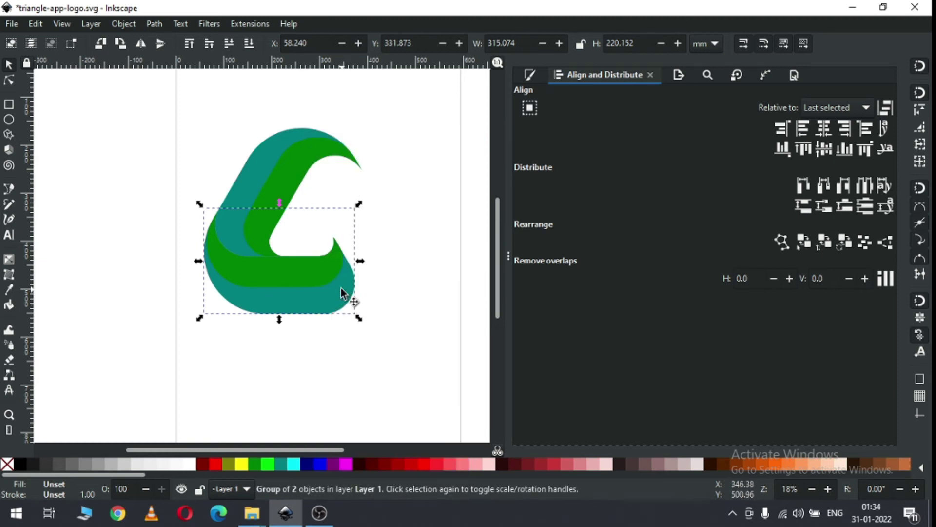
pyautogui.click(331, 291)
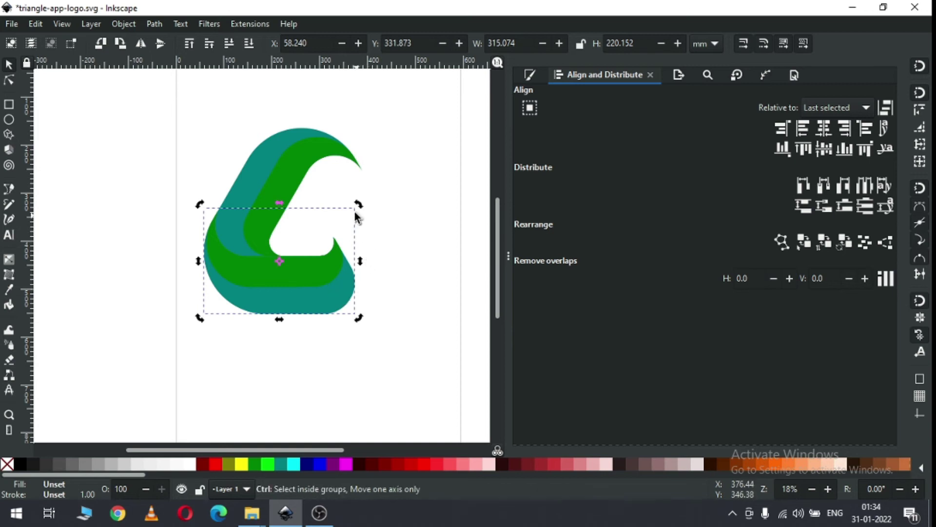
pyautogui.moveTo(359, 207); pyautogui.dragTo(204, 219)
pyautogui.moveTo(316, 257); pyautogui.dragTo(372, 220)
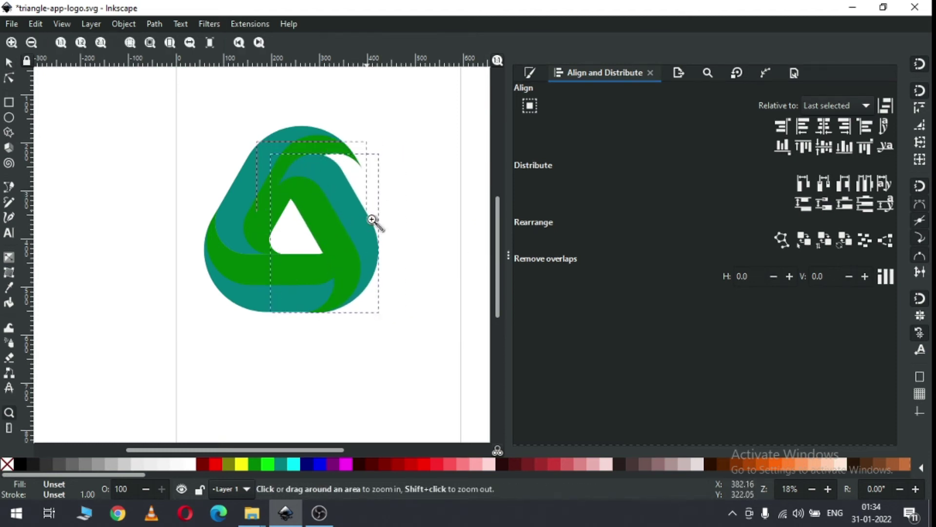
pyautogui.press('3')
pyautogui.moveTo(309, 215); pyautogui.dragTo(309, 153)
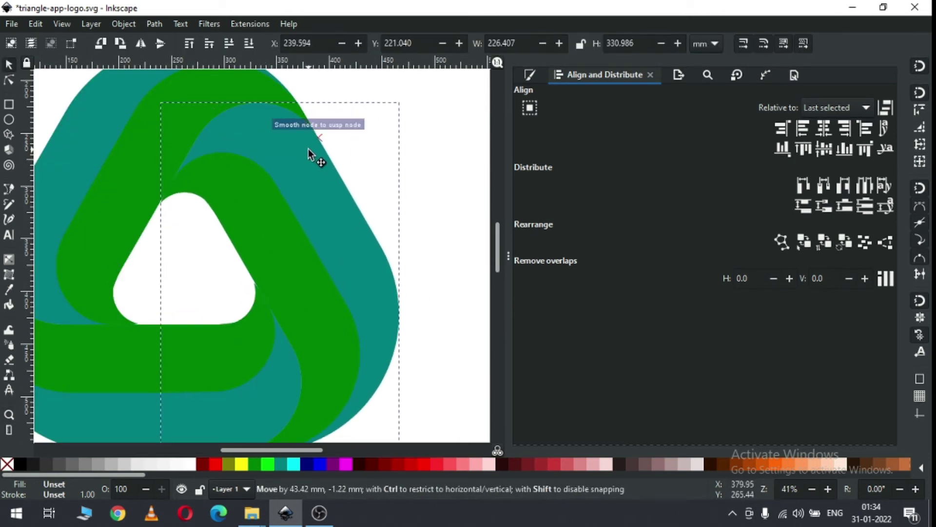
pyautogui.scroll(-4, 310, 266)
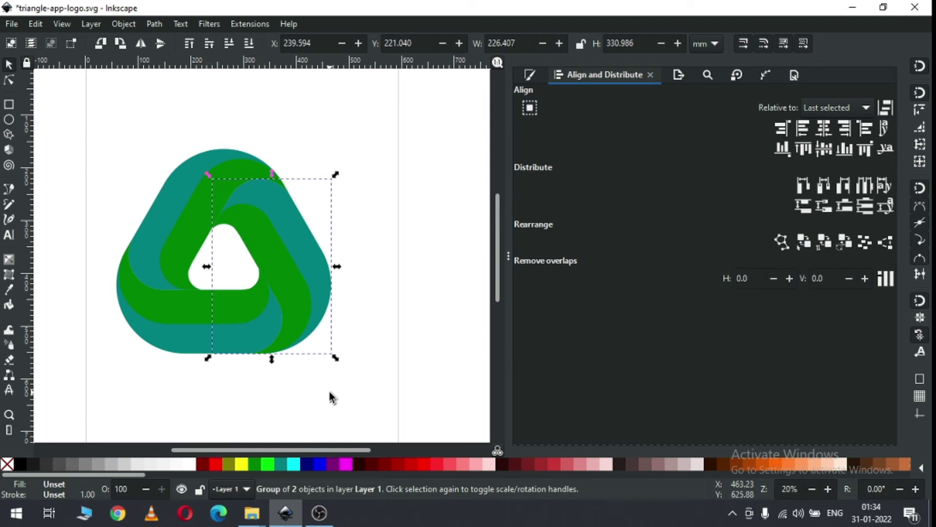
# Save the drawing and select all three logo pieces.
pyautogui.click(331, 397)
pyautogui.hotkey('ctrl', 's')
pyautogui.hscroll(-2, 192, 159)
pyautogui.moveTo(103, 124); pyautogui.dragTo(401, 368)
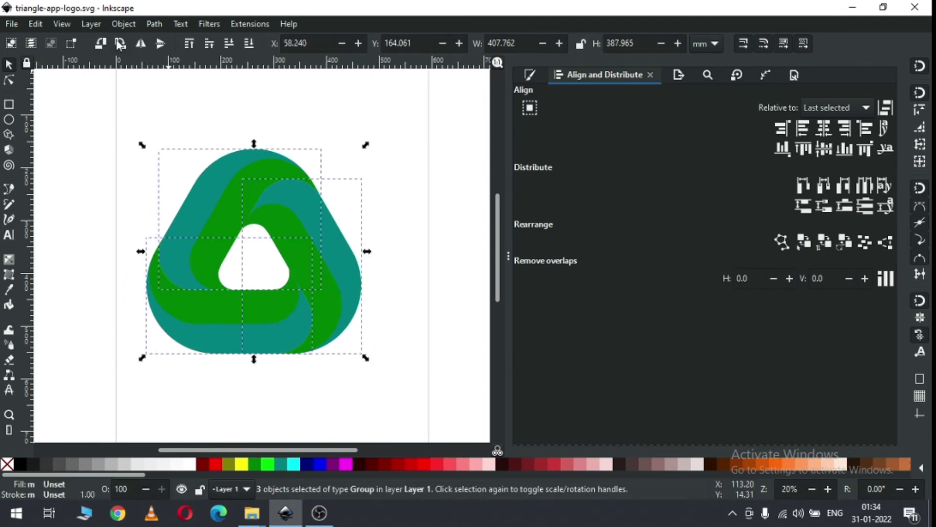
# Ungroup the three logo pieces into six separate paths and save.
pyautogui.click(123, 25)
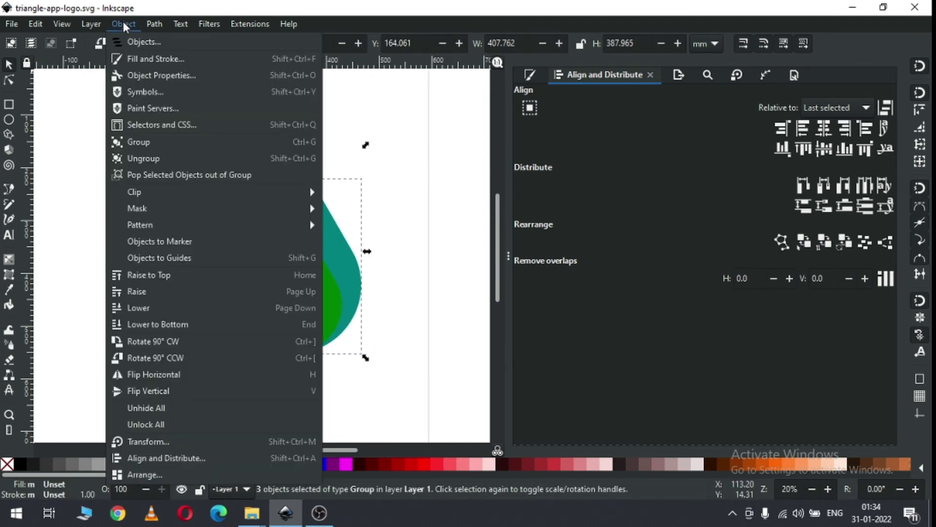
pyautogui.click(143, 155)
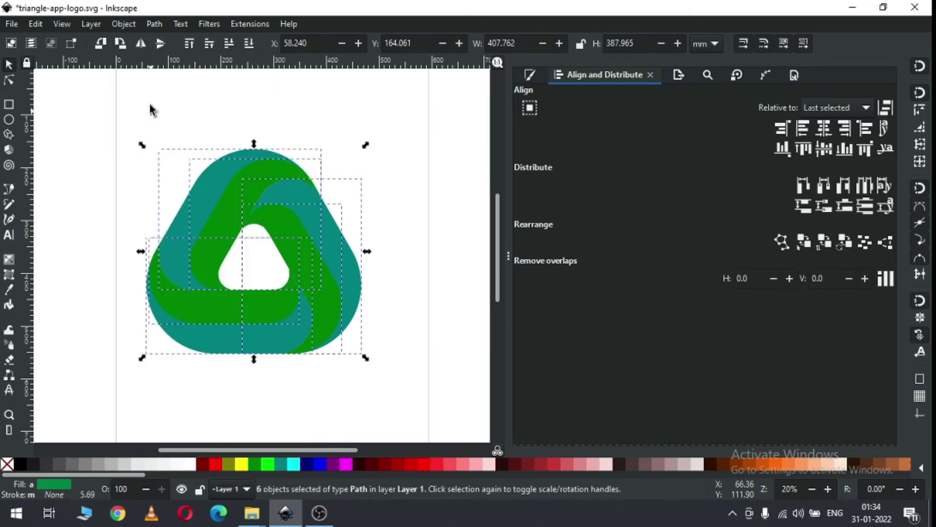
pyautogui.click(124, 25)
pyautogui.click(142, 155)
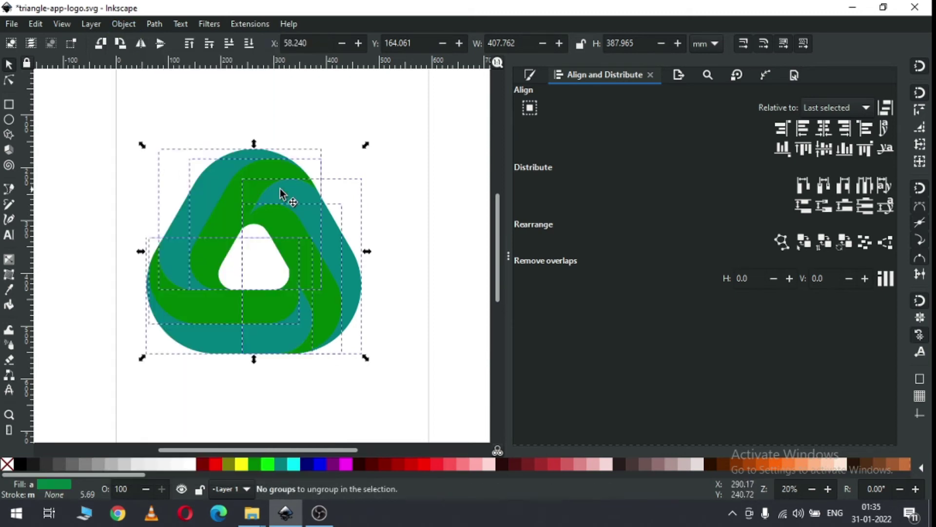
pyautogui.click(407, 147)
pyautogui.hotkey('ctrl', 's')
# Give all six pieces a linear gradient fill via Fill and Stroke.
pyautogui.hotkey('ctrl', 'shift', 'f')
pyautogui.moveTo(107, 110); pyautogui.dragTo(423, 373)
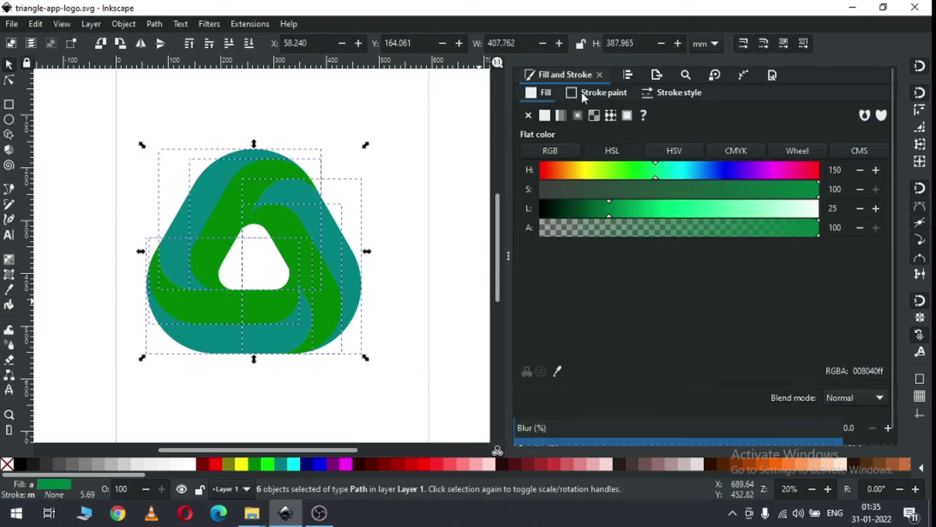
pyautogui.click(560, 116)
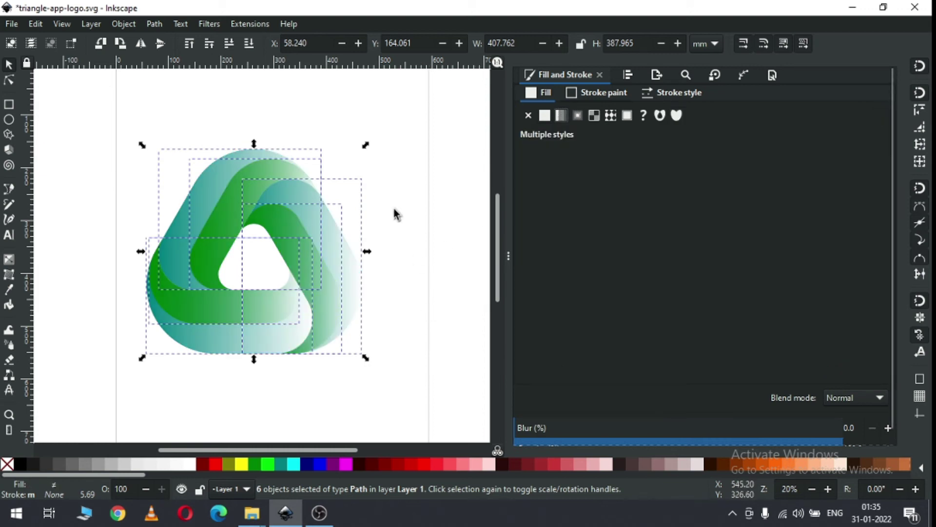
pyautogui.click(373, 118)
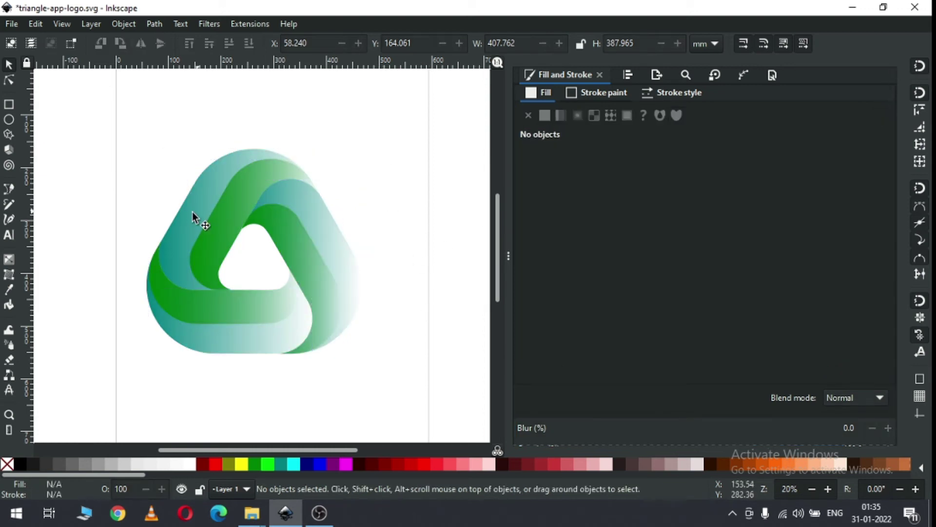
# Make the left band's gradient run from #800000 dark red at the bottom to #FFFF00 yellow above.
pyautogui.click(189, 215)
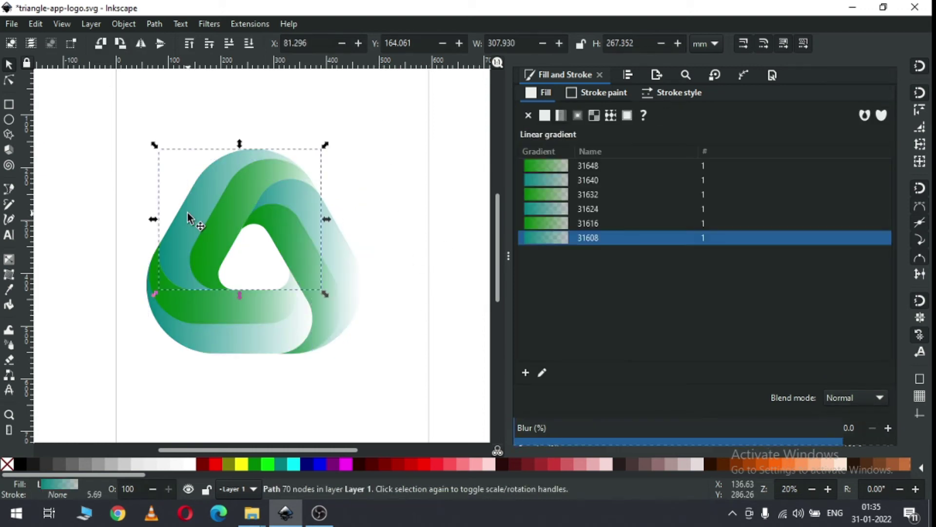
pyautogui.click(542, 374)
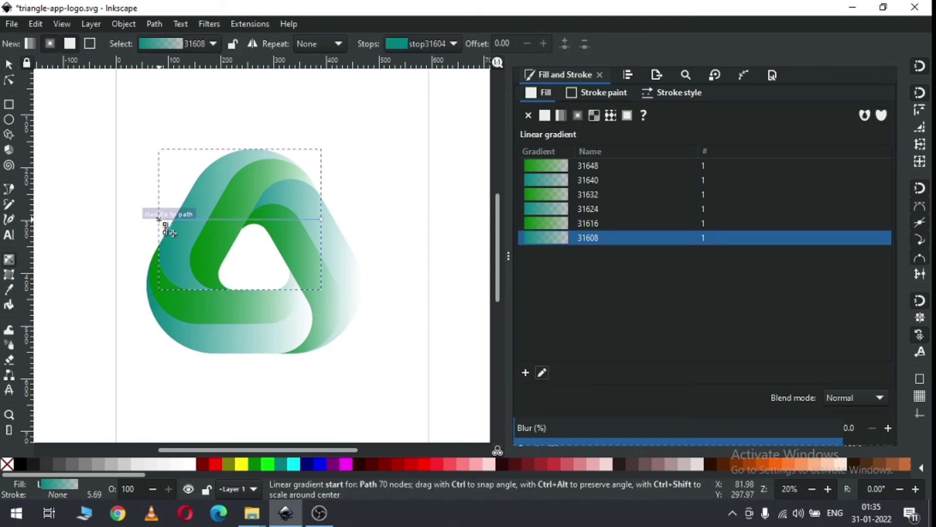
pyautogui.moveTo(165, 225); pyautogui.dragTo(172, 264)
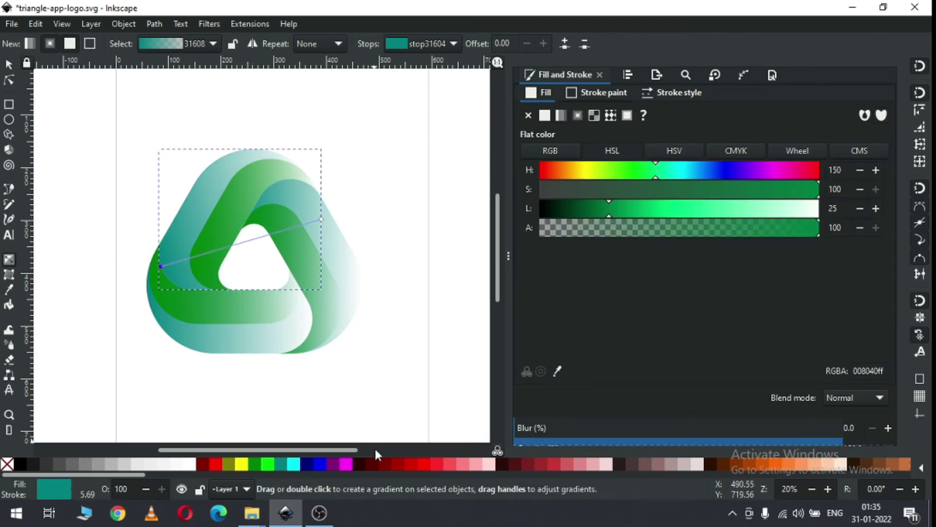
pyautogui.click(382, 465)
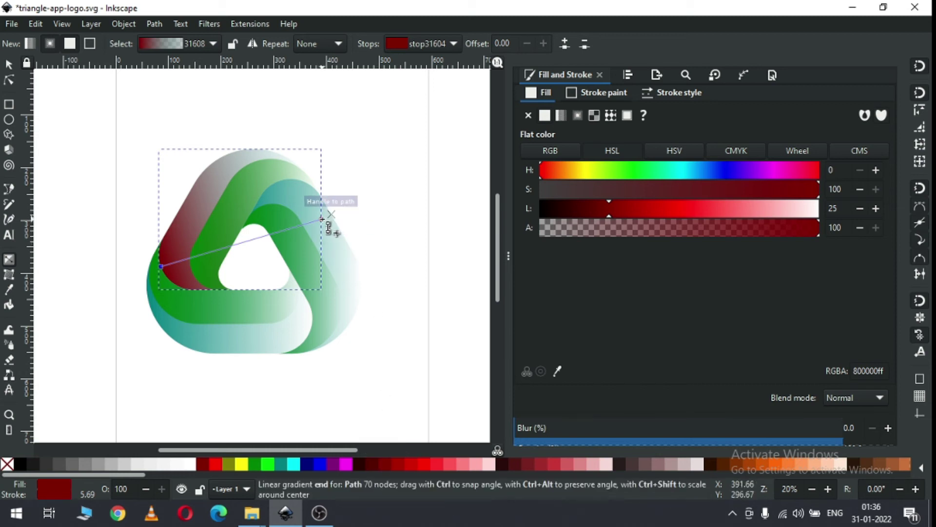
pyautogui.moveTo(323, 220); pyautogui.dragTo(239, 150)
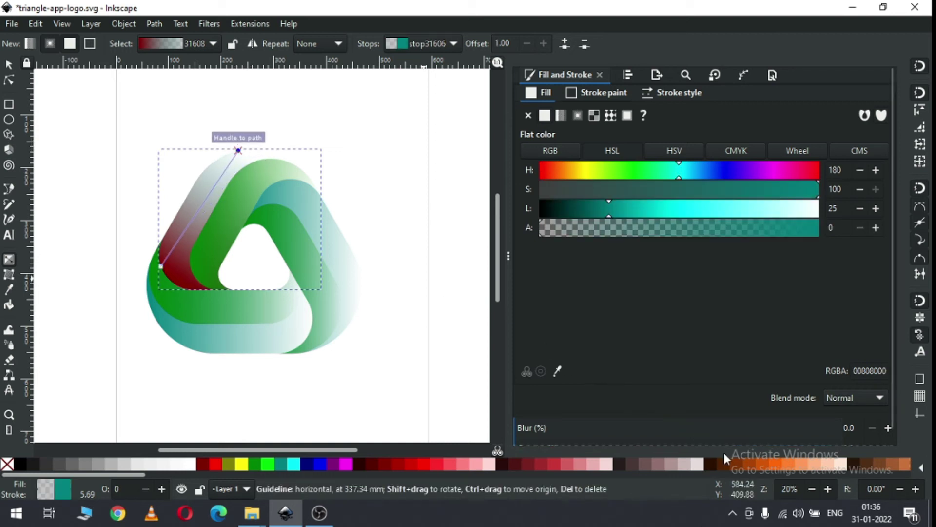
pyautogui.click(241, 464)
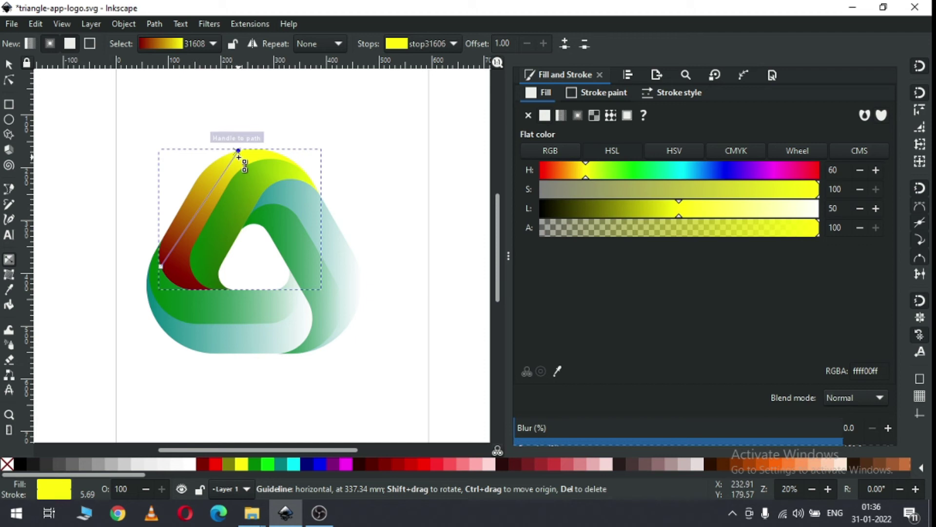
pyautogui.moveTo(238, 150); pyautogui.dragTo(266, 114)
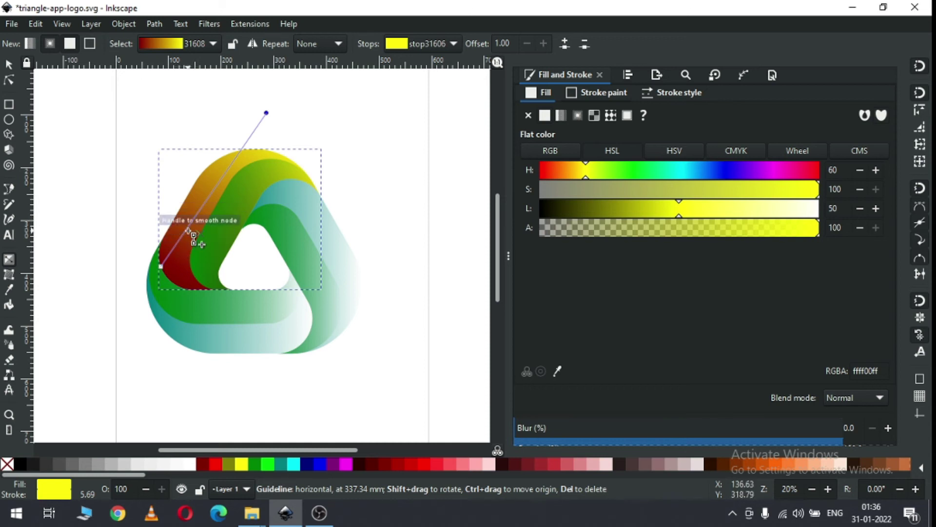
# Add a #D40000 red middle stop to the gradient and slide it upward.
pyautogui.doubleClick(183, 236)
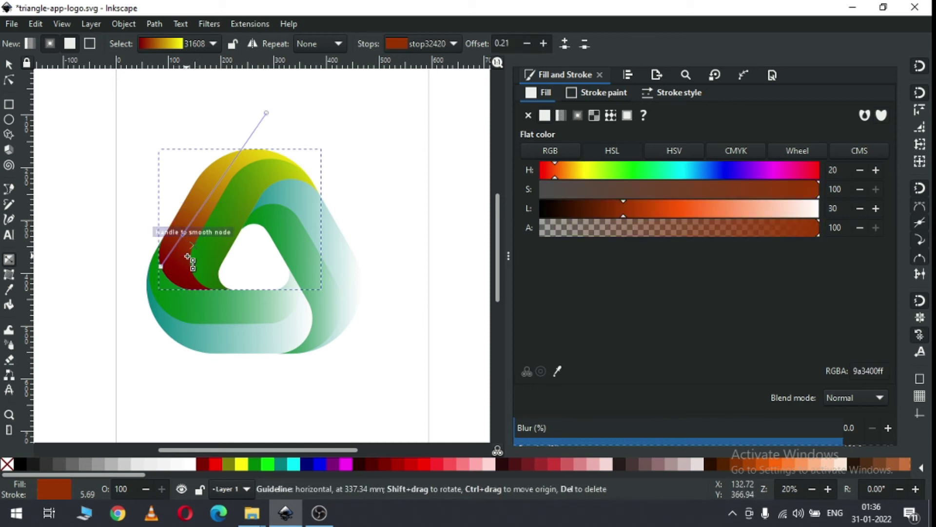
pyautogui.click(412, 464)
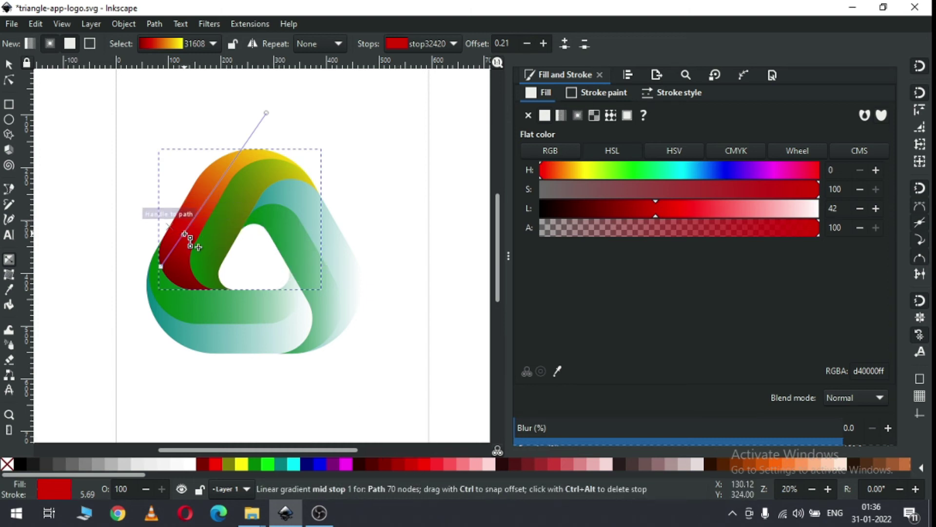
pyautogui.moveTo(186, 225); pyautogui.dragTo(206, 200)
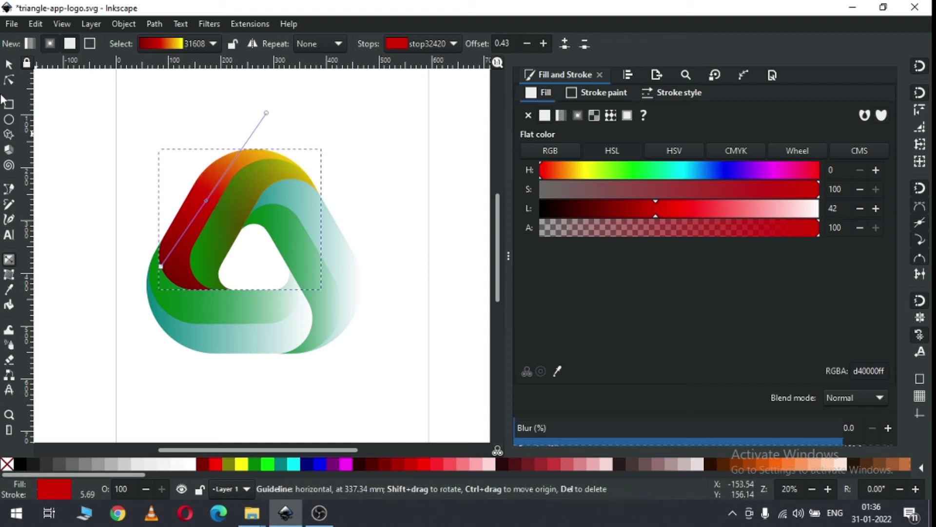
pyautogui.click(8, 65)
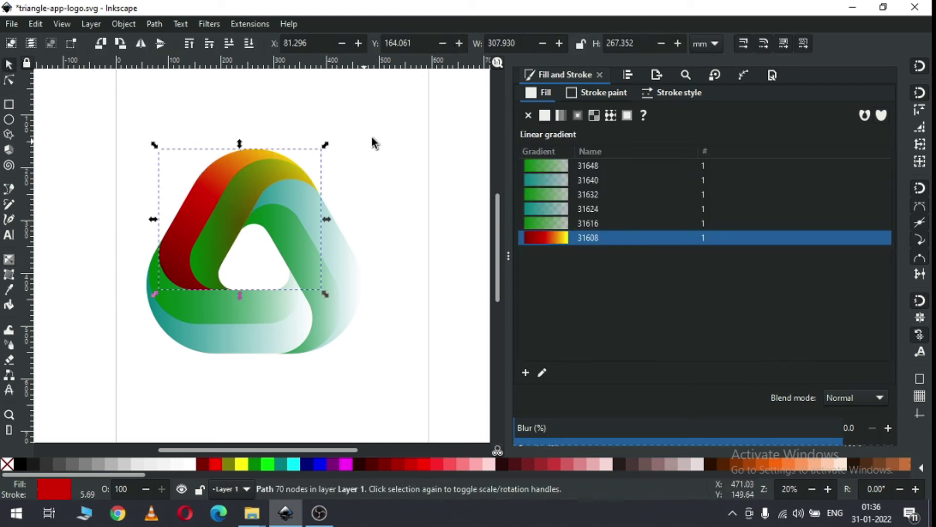
# Apply gradient 31608 to the inner strip behind the left band and save the logo.
pyautogui.click(346, 172)
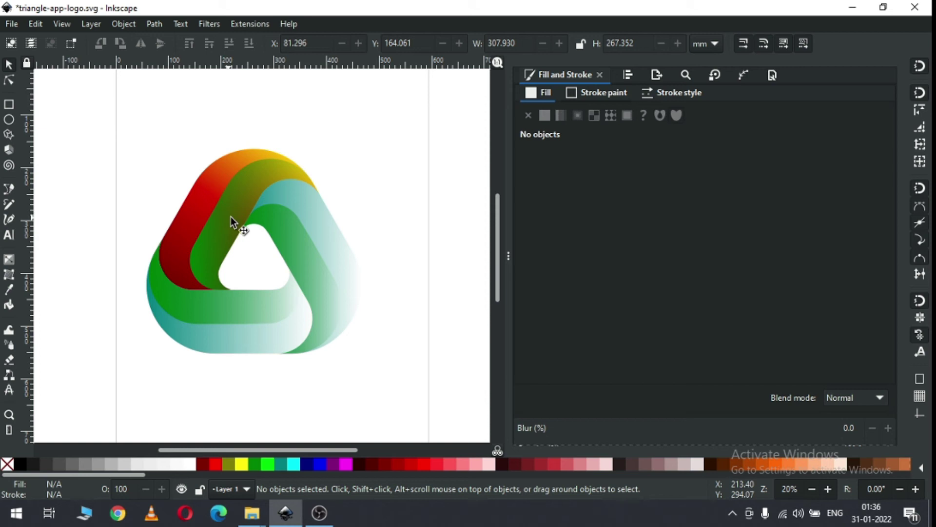
pyautogui.click(230, 216)
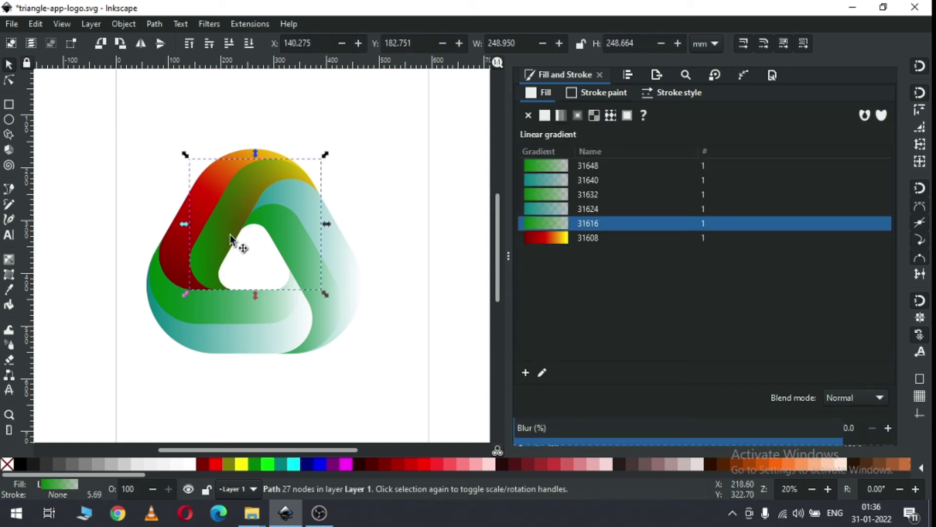
pyautogui.click(556, 237)
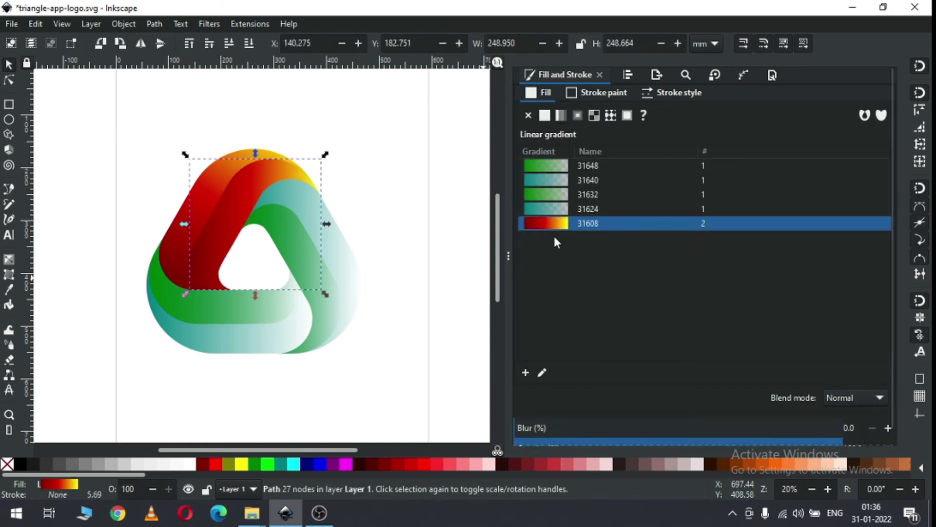
pyautogui.click(371, 213)
pyautogui.hotkey('ctrl', 's')
pyautogui.hotkey('ctrl', 's')
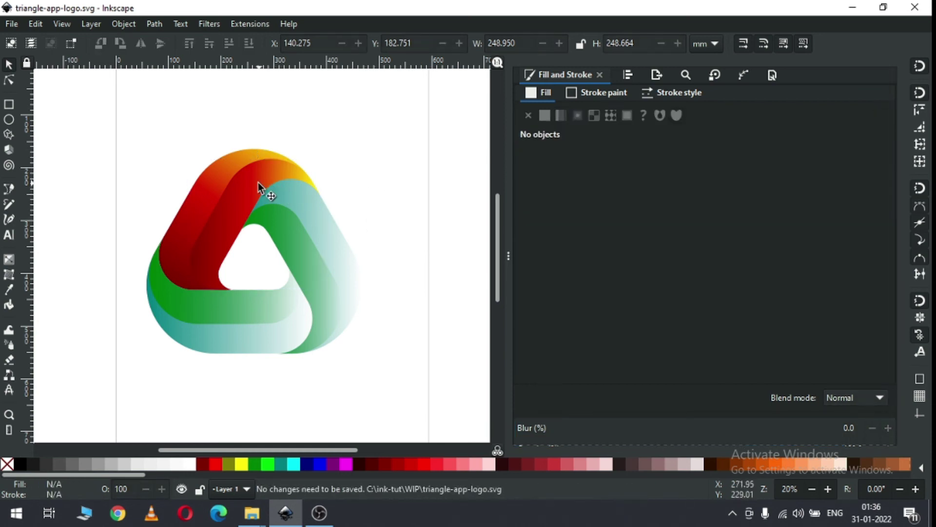
pyautogui.click(307, 218)
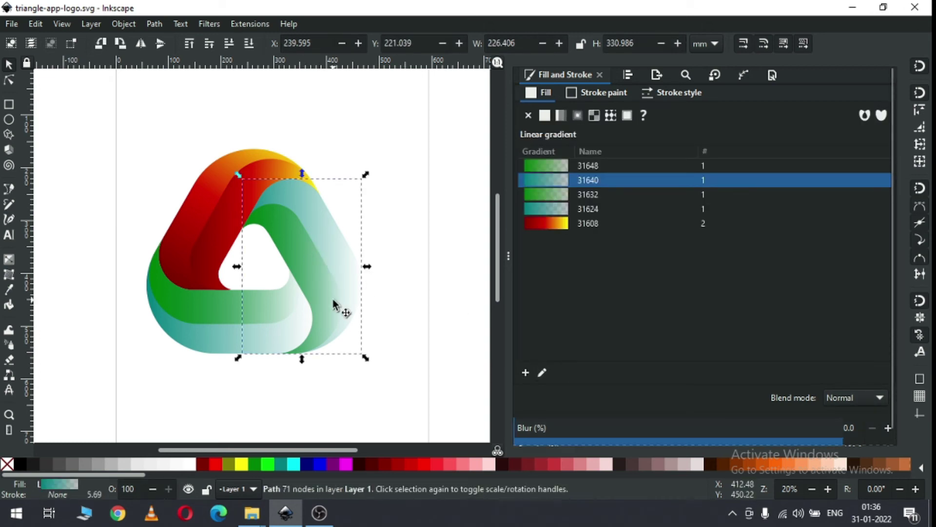
# Set the right band's gradient 31640 from #00AA44 green to #0088AA teal, toward the lower right.
pyautogui.click(542, 374)
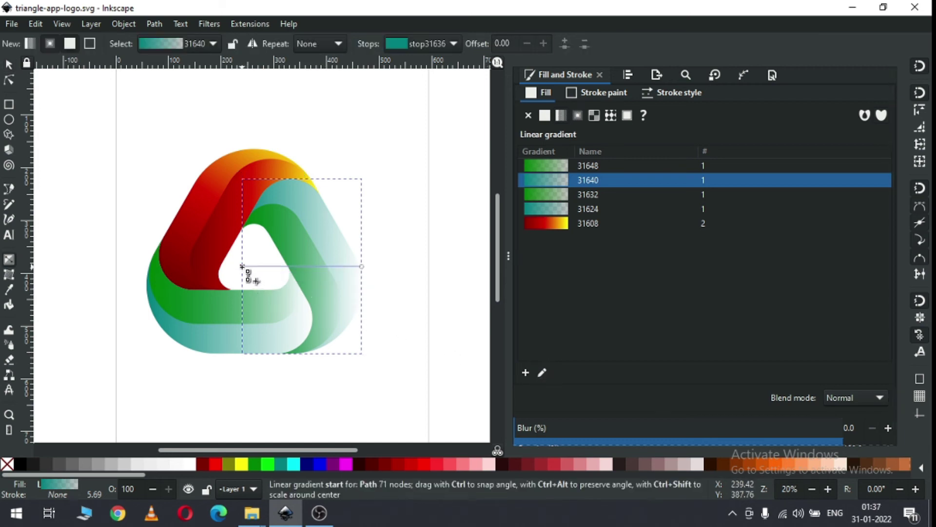
pyautogui.moveTo(242, 267); pyautogui.dragTo(275, 183)
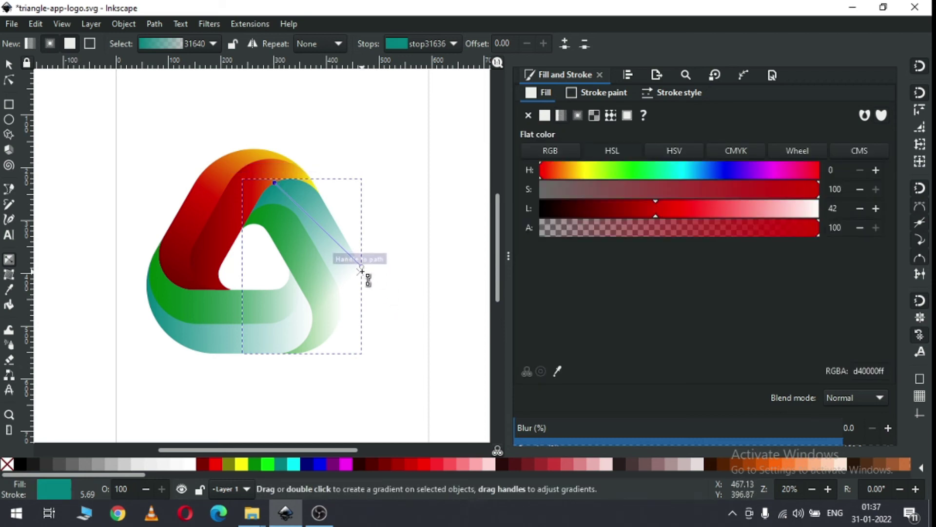
pyautogui.moveTo(365, 266); pyautogui.dragTo(361, 318)
pyautogui.moveTo(390, 353); pyautogui.dragTo(389, 353)
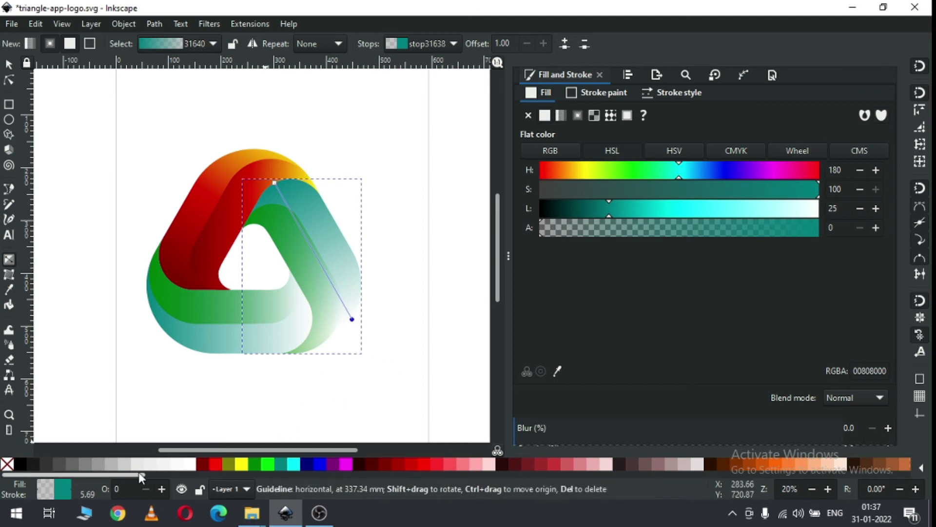
pyautogui.moveTo(139, 472); pyautogui.dragTo(607, 463)
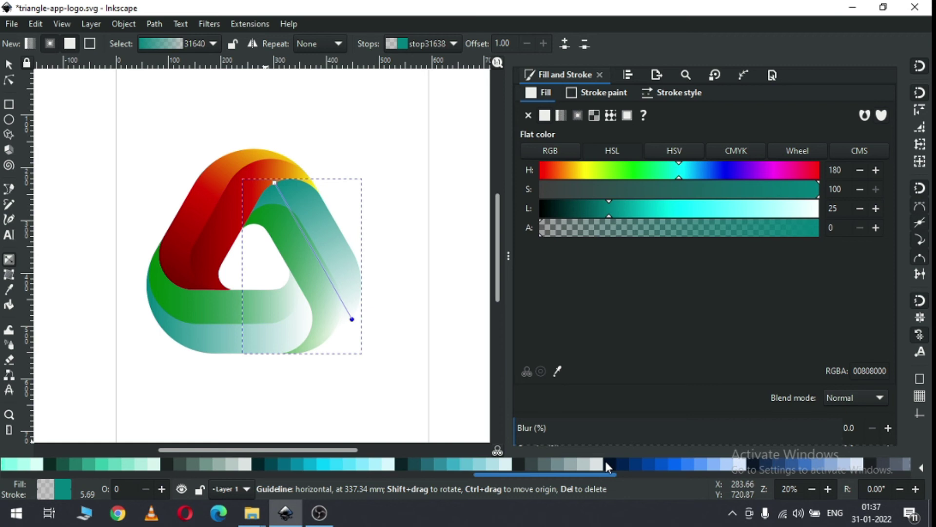
pyautogui.click(294, 463)
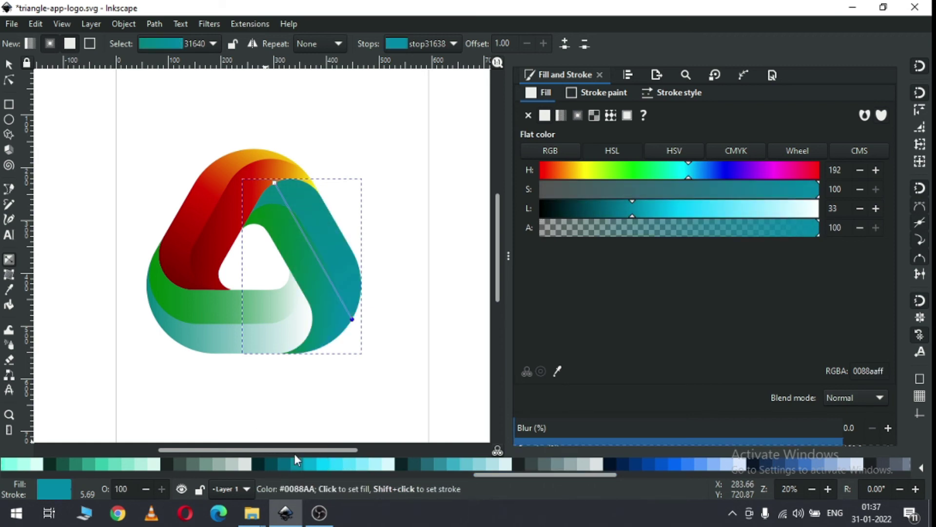
pyautogui.click(275, 182)
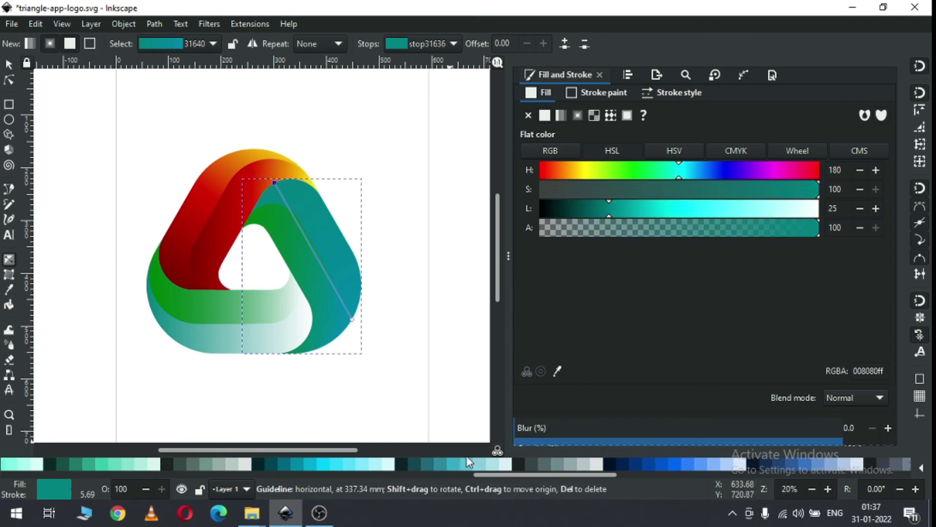
pyautogui.moveTo(516, 475); pyautogui.dragTo(382, 476)
pyautogui.click(382, 462)
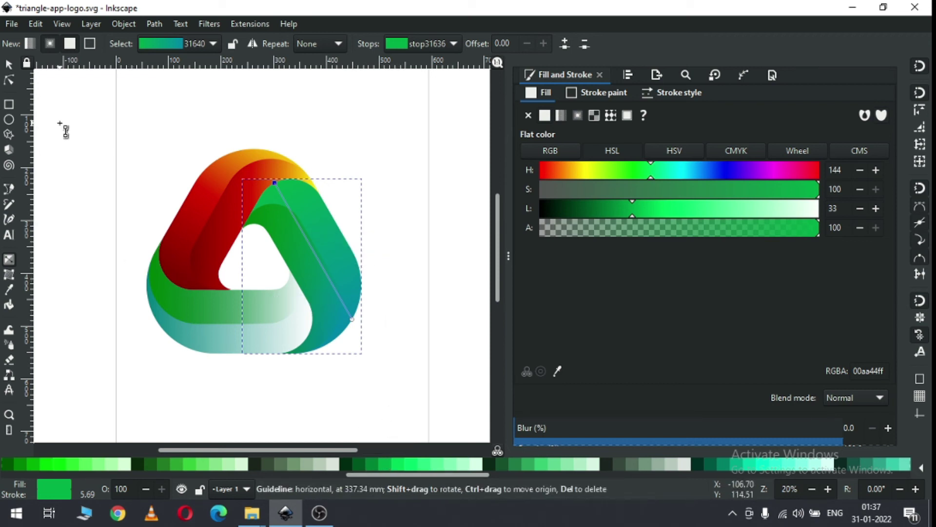
pyautogui.click(10, 64)
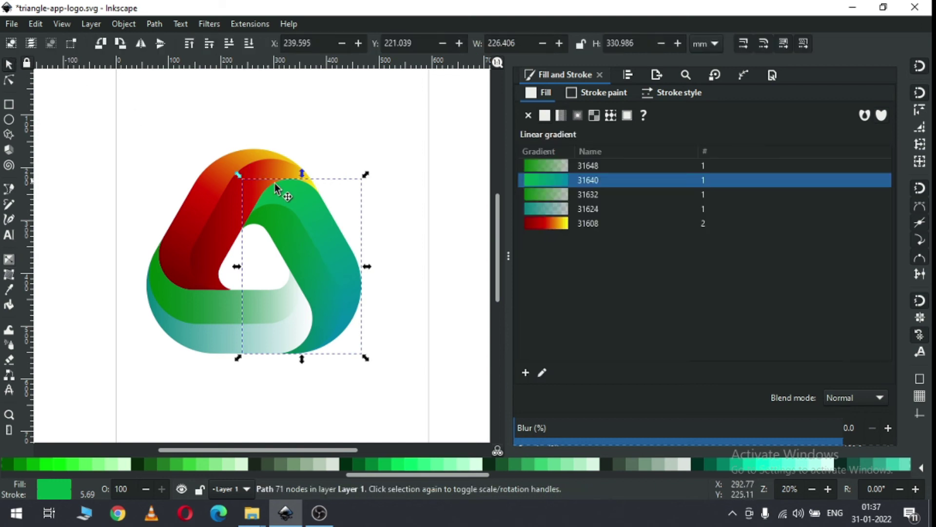
# Apply gradient 31640 to the right inner strip and angle its handles downward.
pyautogui.click(402, 244)
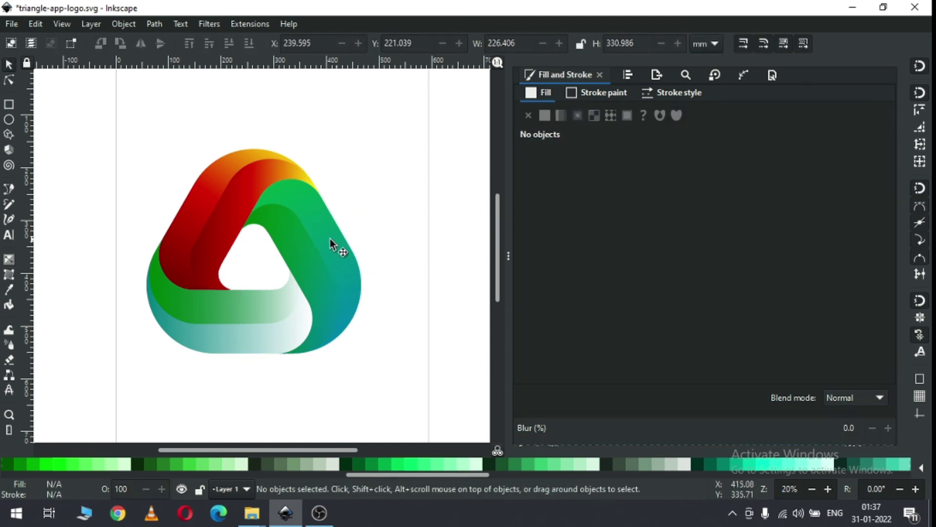
pyautogui.click(299, 259)
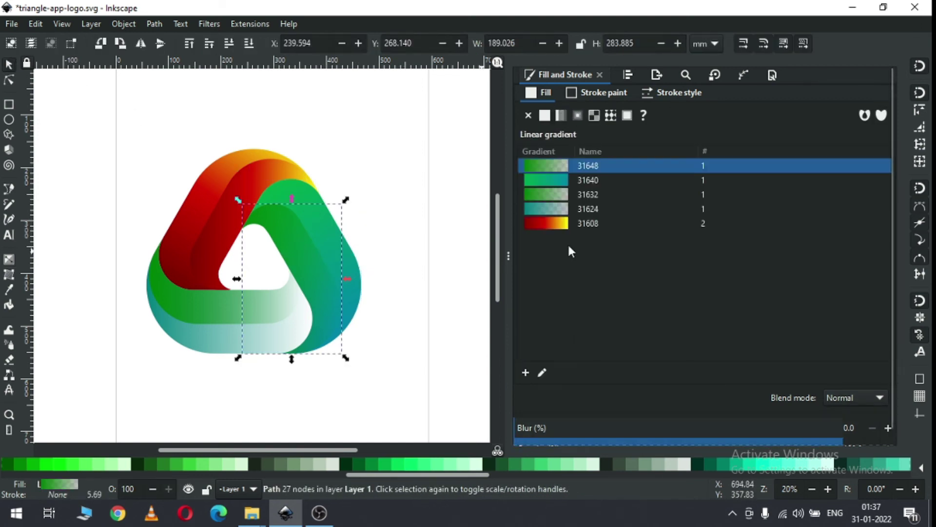
pyautogui.click(564, 183)
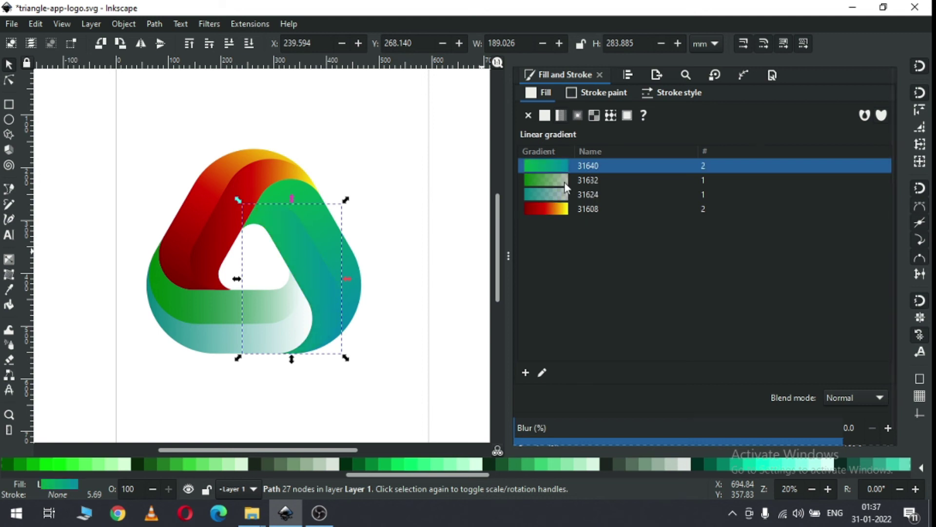
pyautogui.click(542, 373)
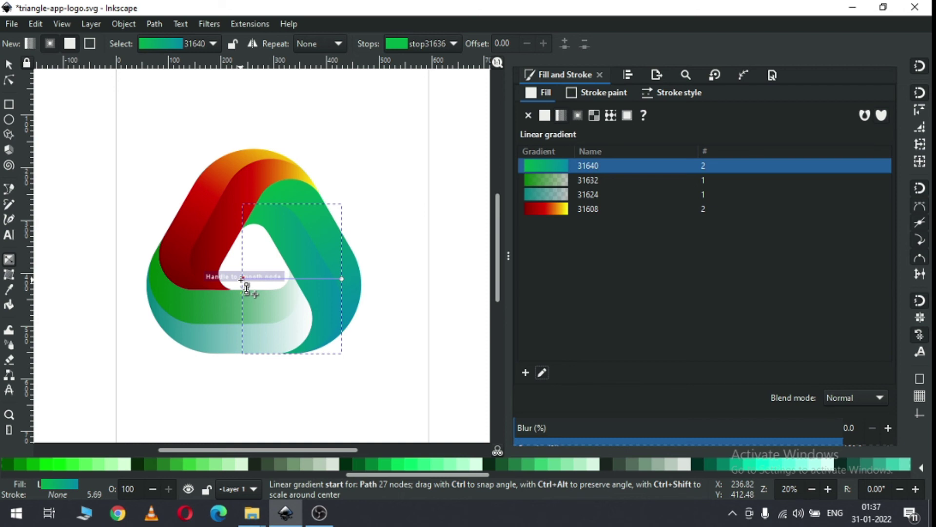
pyautogui.moveTo(241, 279); pyautogui.dragTo(261, 214)
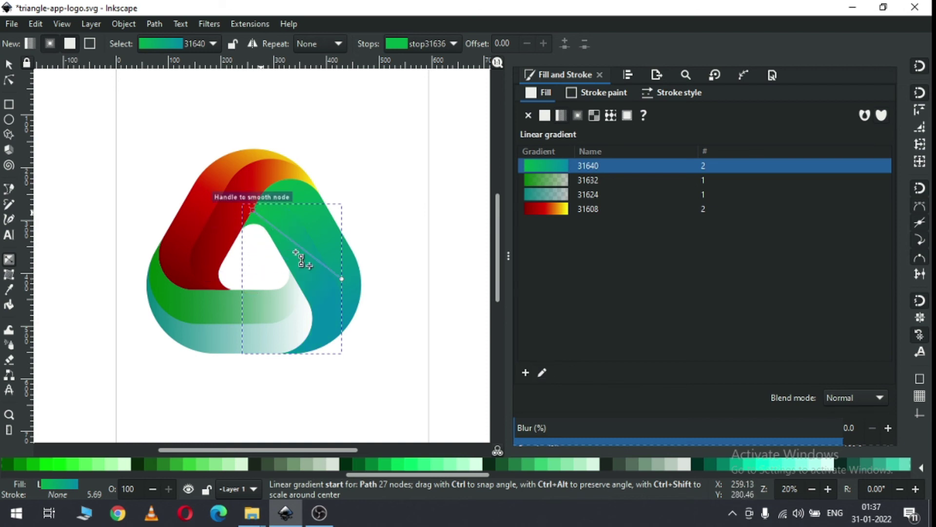
pyautogui.click(342, 278)
pyautogui.moveTo(342, 278); pyautogui.dragTo(310, 329)
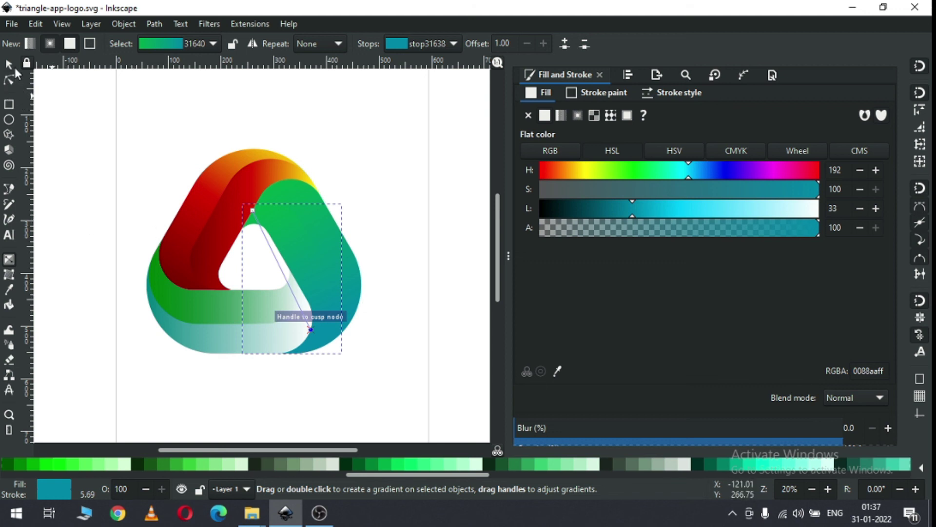
pyautogui.click(9, 65)
pyautogui.click(359, 170)
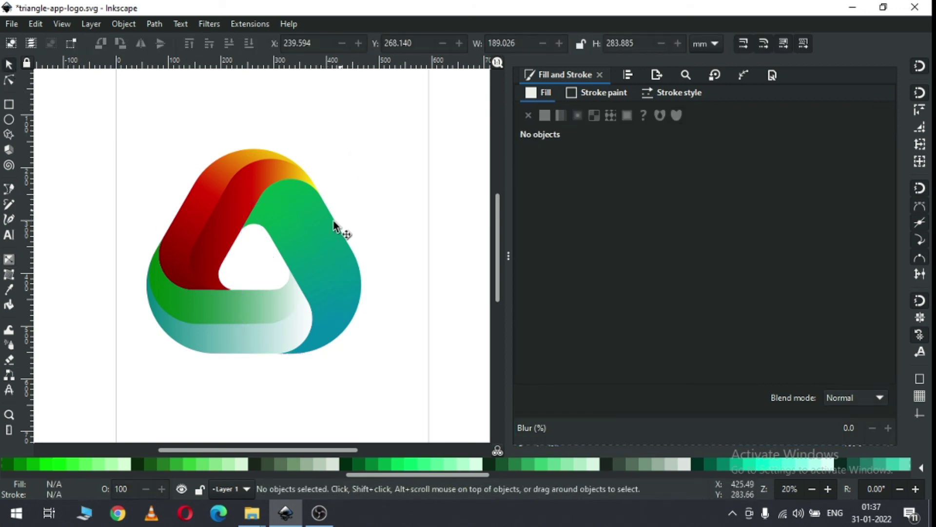
pyautogui.click(249, 345)
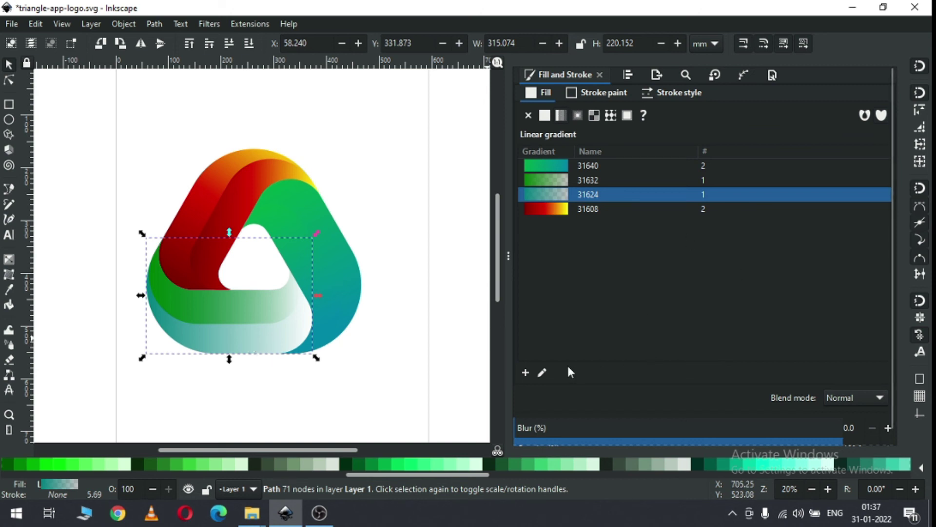
# Set the bottom piece's gradient stops to magenta #D400AA and purple #4400AA from the palette.
pyautogui.click(542, 372)
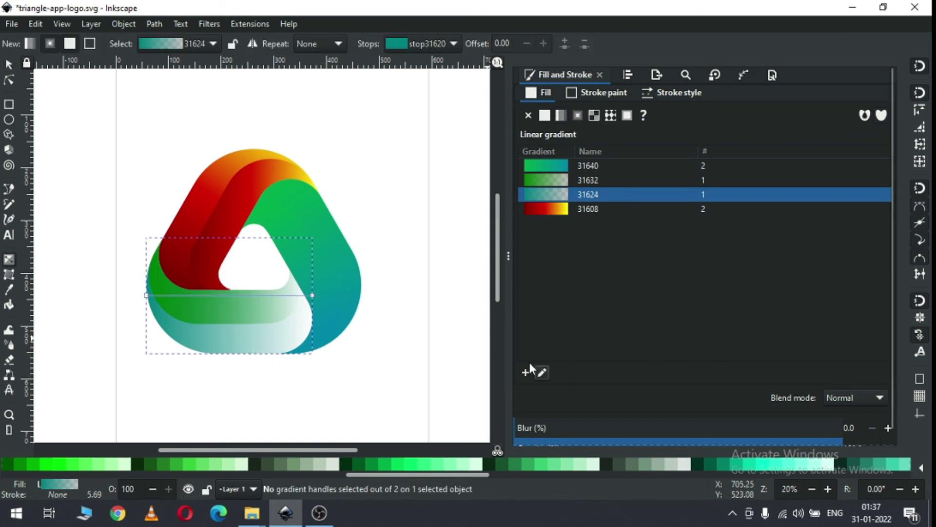
pyautogui.click(313, 296)
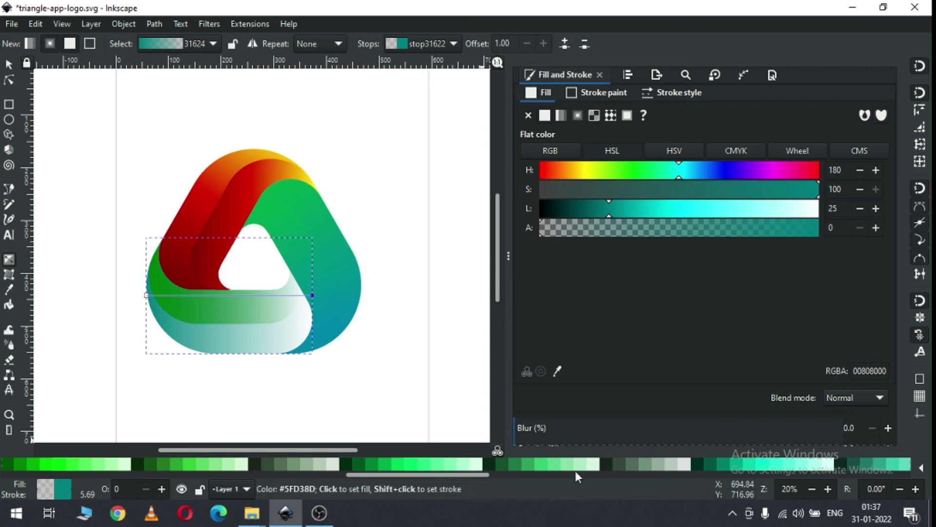
pyautogui.moveTo(481, 478); pyautogui.dragTo(694, 476)
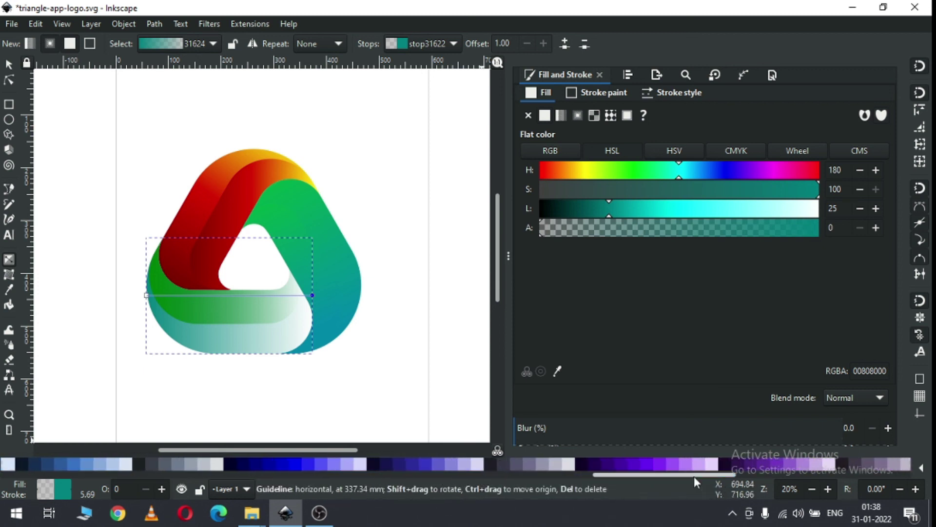
pyautogui.click(619, 462)
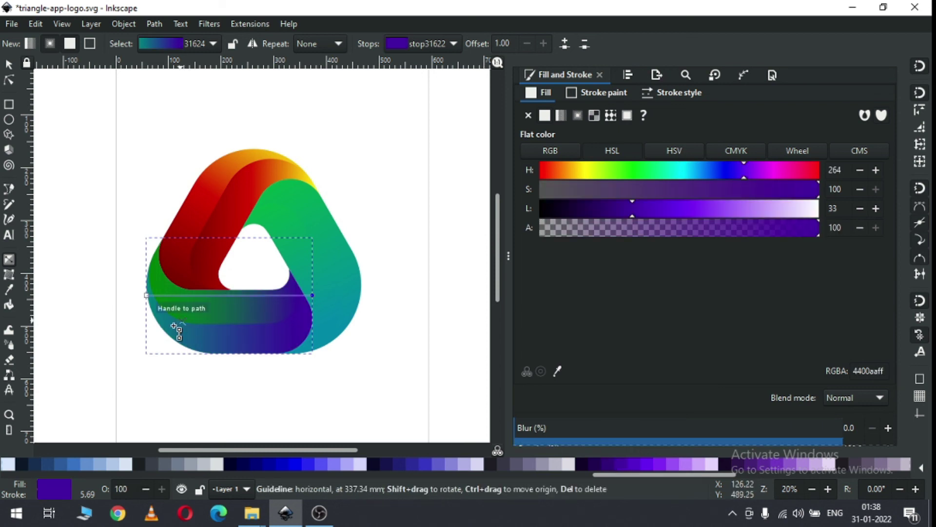
pyautogui.click(147, 296)
pyautogui.moveTo(679, 473); pyautogui.dragTo(824, 473)
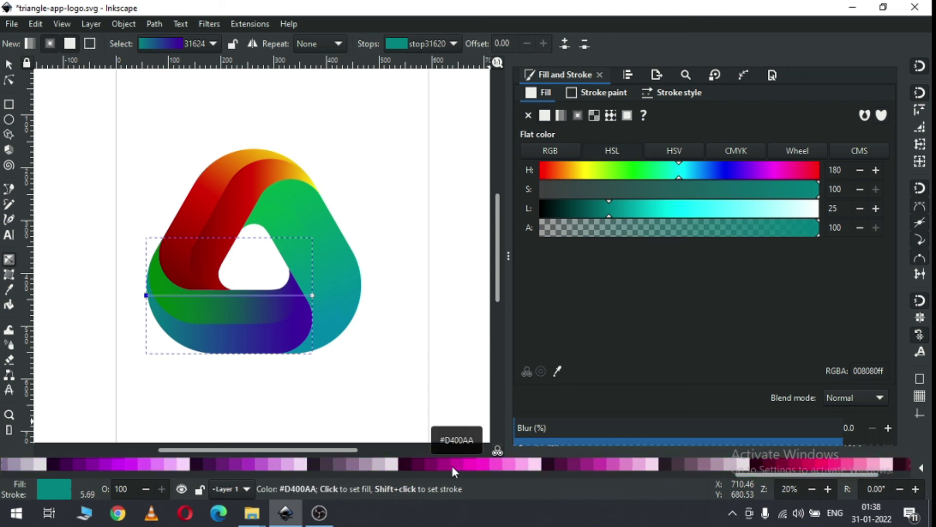
pyautogui.click(456, 464)
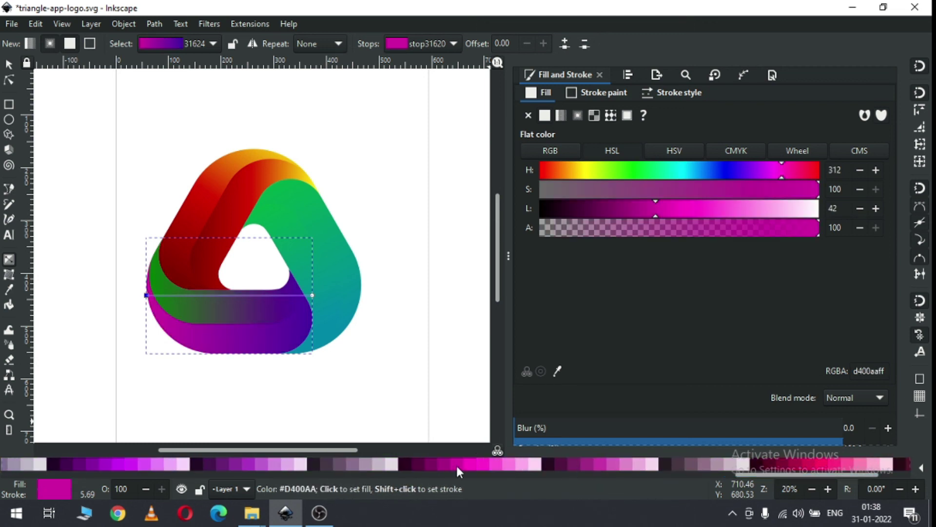
# Apply the same magenta-purple gradient 31624 to the inner shape of the bottom piece.
pyautogui.click(9, 67)
pyautogui.click(227, 312)
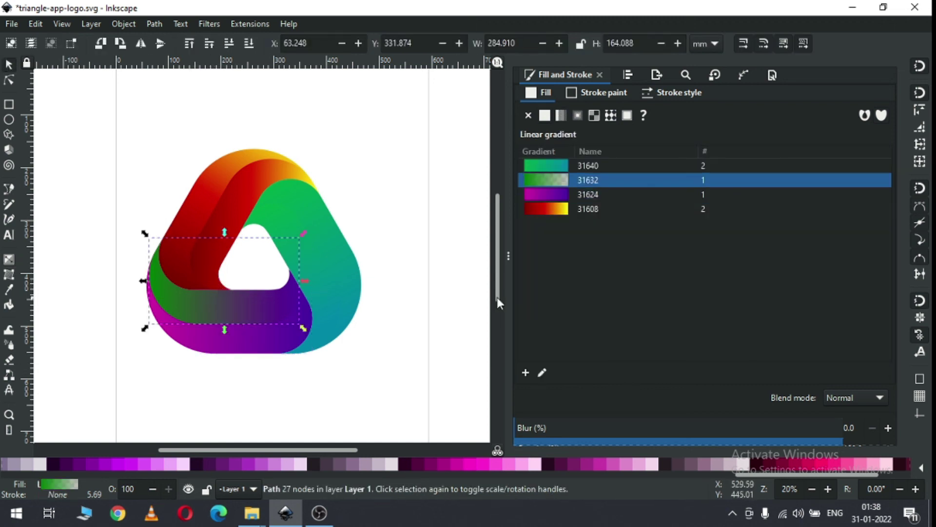
pyautogui.click(556, 196)
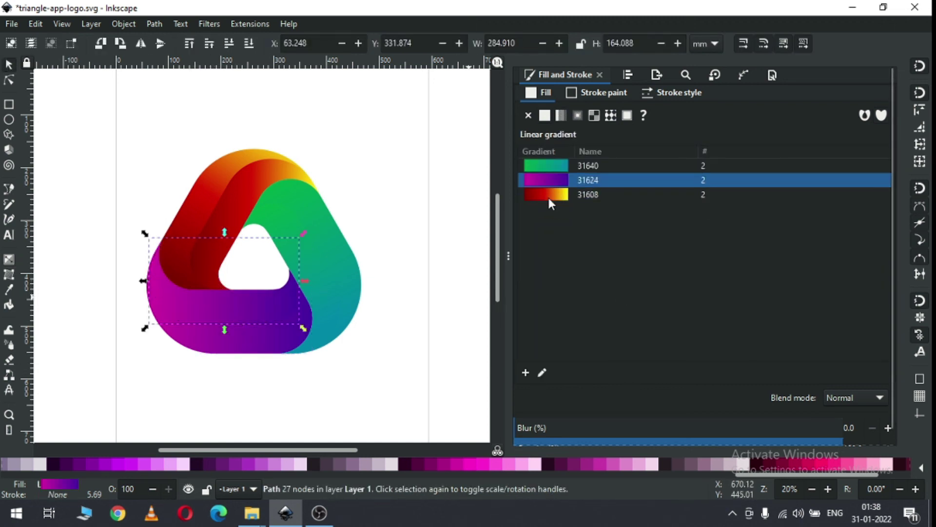
pyautogui.click(399, 321)
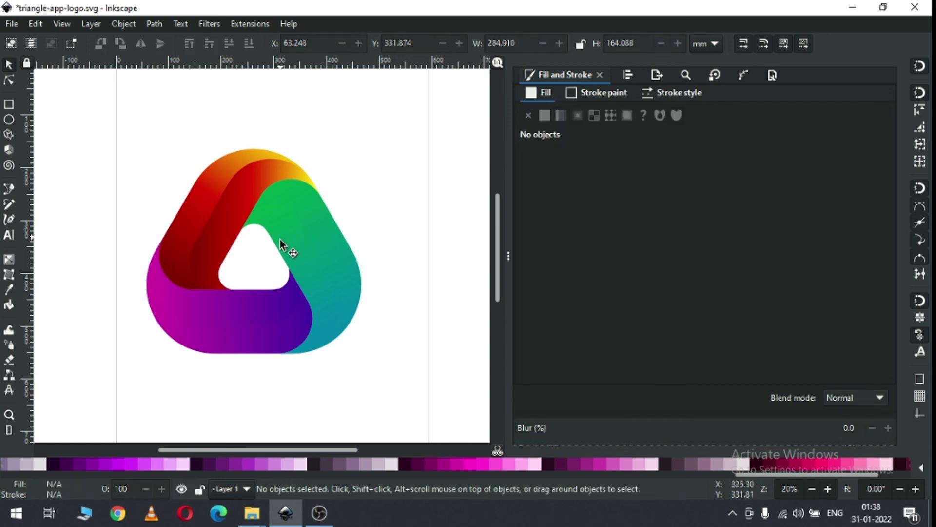
# Angle the inner red layer's gradient diagonally, from the left arm's edge upward.
pyautogui.click(237, 249)
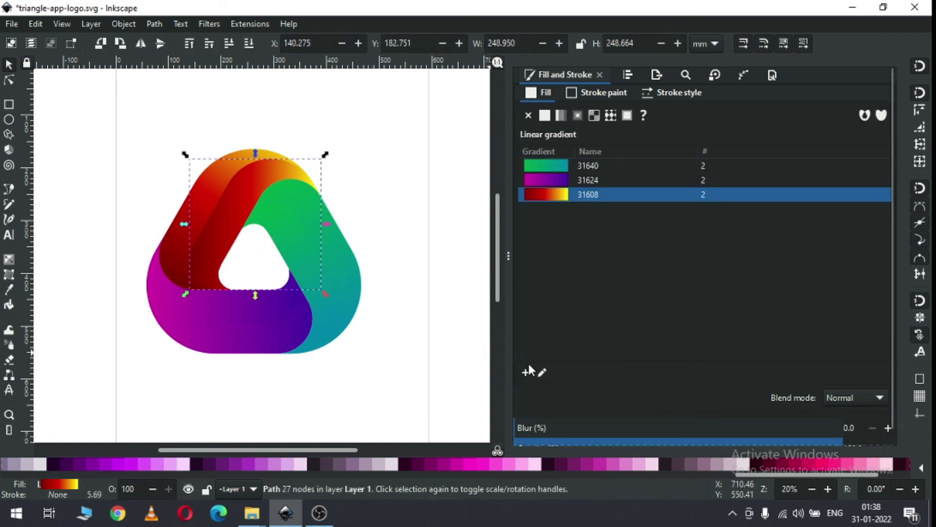
pyautogui.keyDown('alt'); pyautogui.click(210, 205); pyautogui.keyUp('alt')
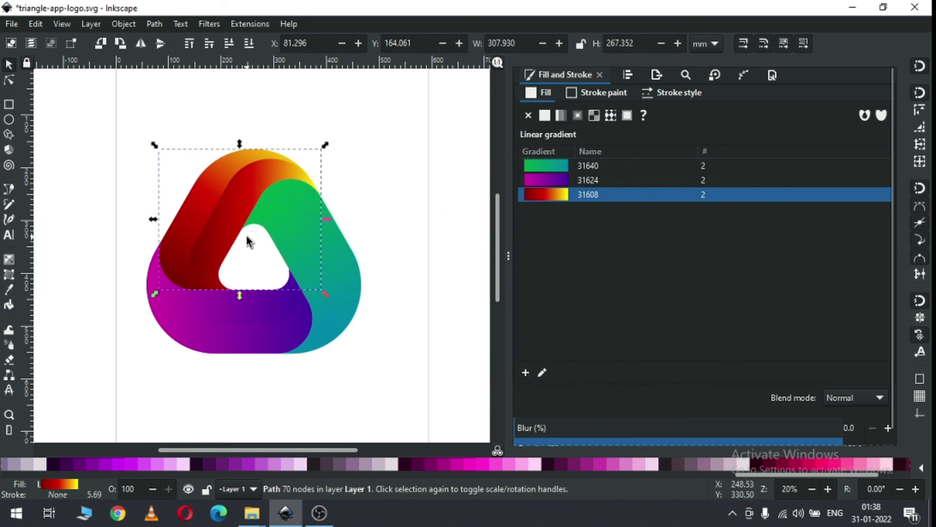
pyautogui.click(542, 373)
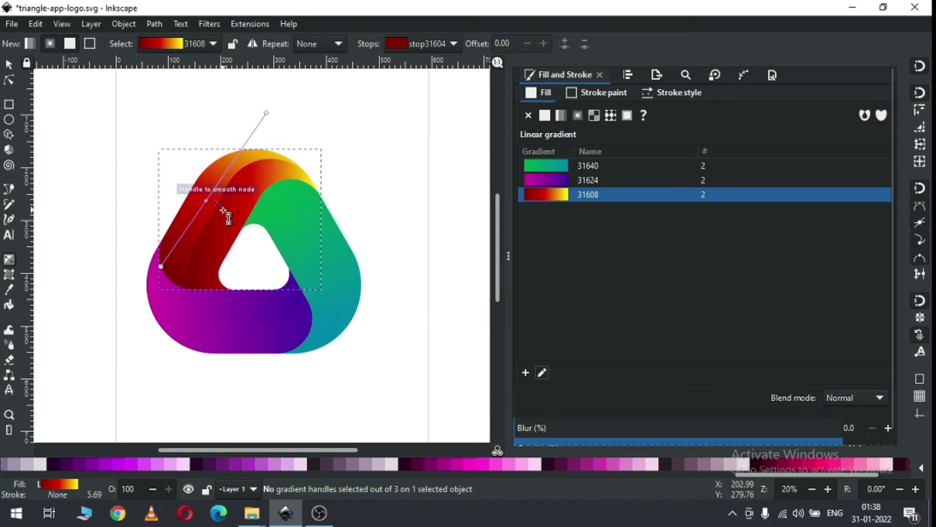
pyautogui.click(239, 224)
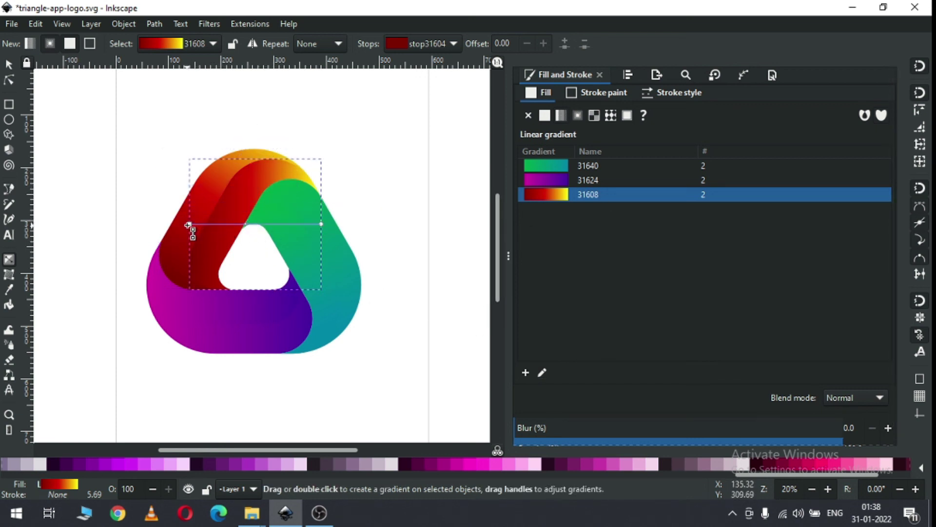
pyautogui.moveTo(189, 224); pyautogui.dragTo(194, 274)
pyautogui.moveTo(321, 224); pyautogui.dragTo(280, 133)
# Darken the red gradient's start stop to 510000 and add a mid stop.
pyautogui.click(194, 274)
pyautogui.moveTo(588, 213)
pyautogui.mouseDown()
pyautogui.moveTo(564, 207)
pyautogui.moveTo(584, 208)
pyautogui.mouseUp()
pyautogui.click(178, 234)
pyautogui.click(161, 267)
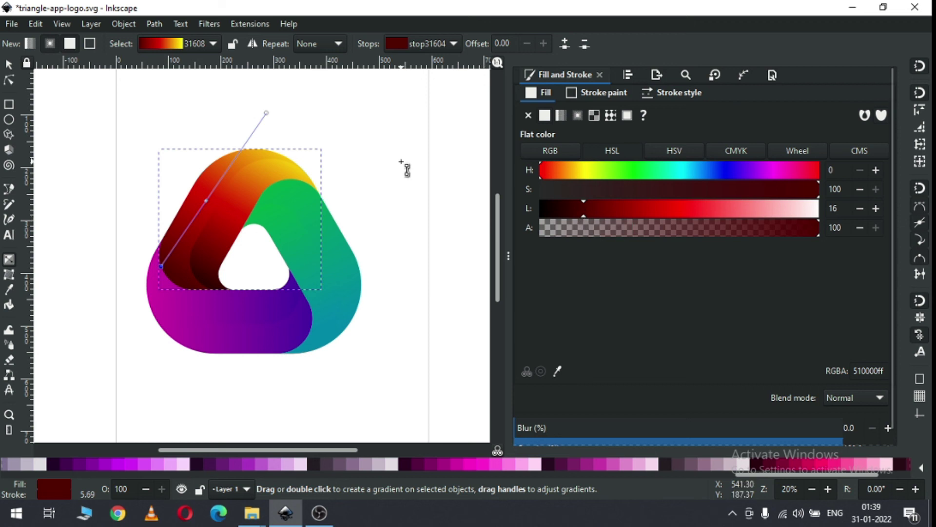
pyautogui.click(224, 252)
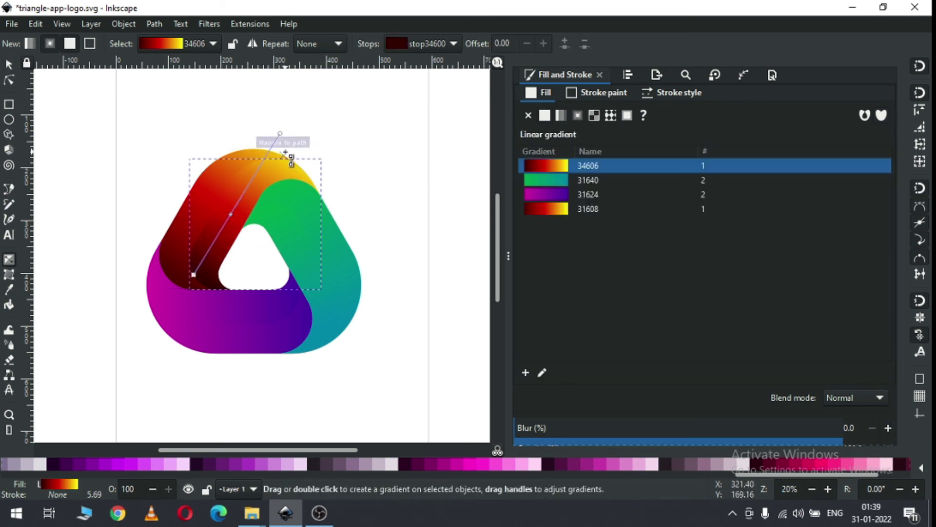
pyautogui.doubleClick(240, 198)
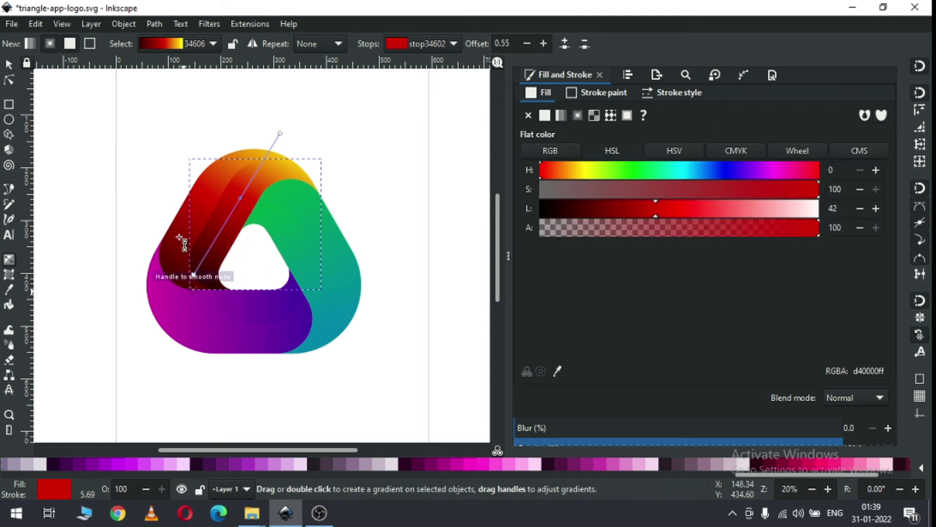
# Deselect everything and save the logo with Ctrl+S.
pyautogui.press('s')
pyautogui.press('Escape')
pyautogui.hotkey('ctrl', 's')
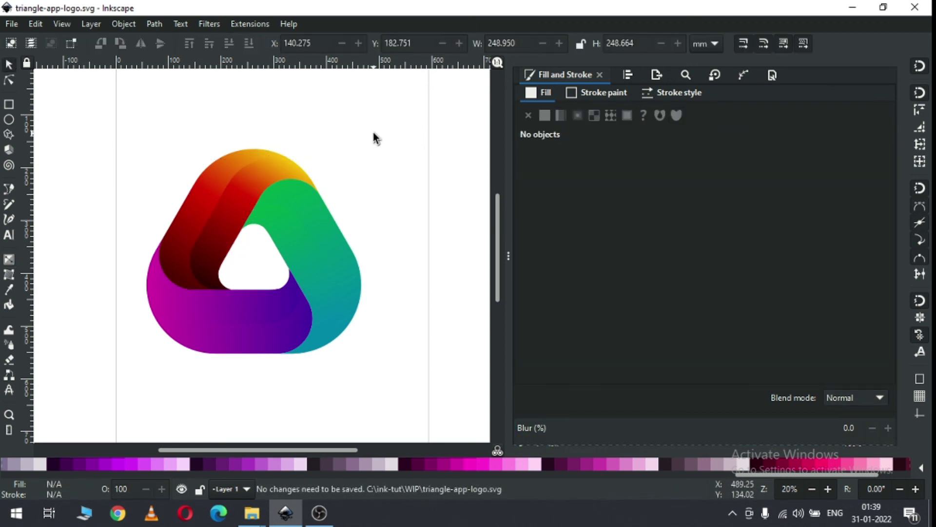
# Add a mid stop to the green arm's gradient and darken its start to deep green 004019.
pyautogui.click(314, 254)
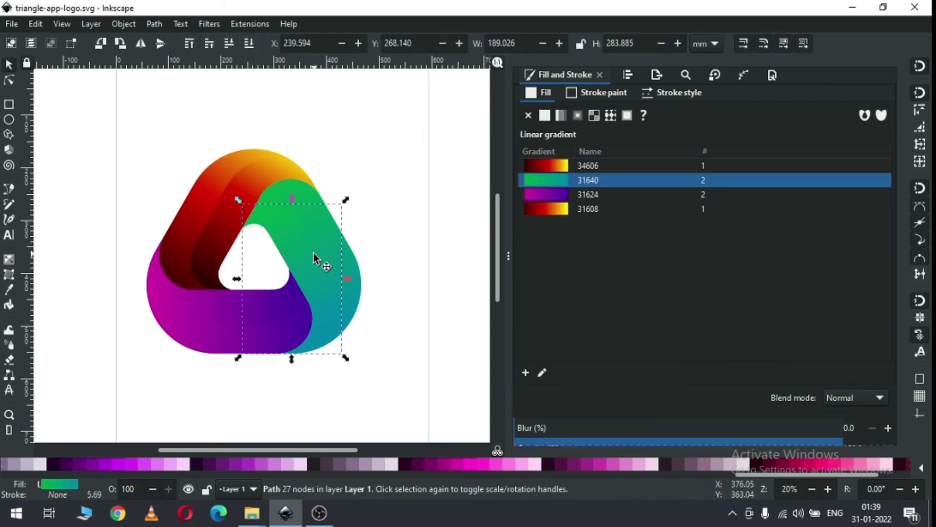
pyautogui.click(542, 372)
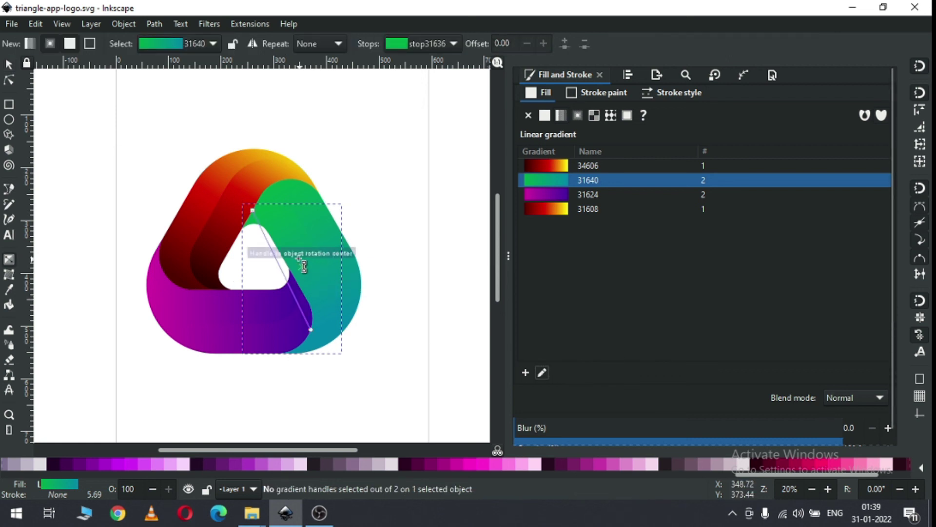
pyautogui.click(253, 210)
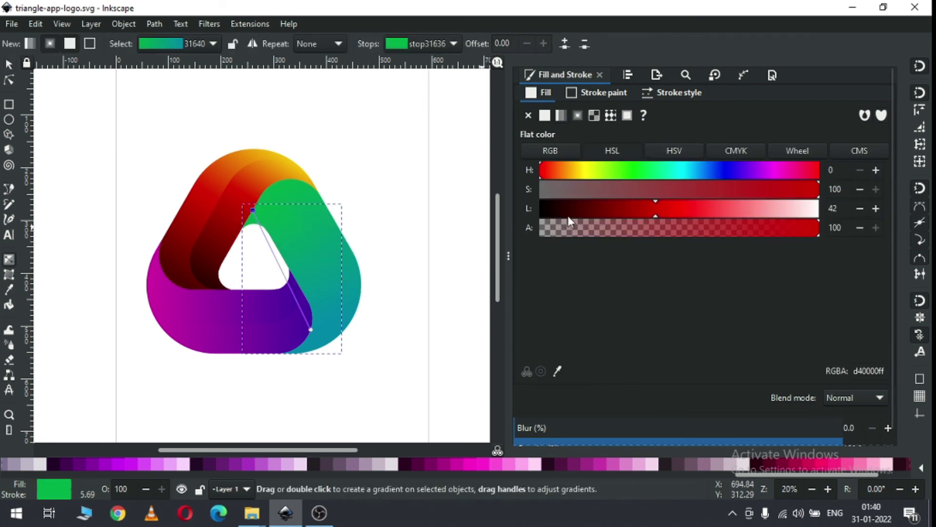
pyautogui.press('Insert')
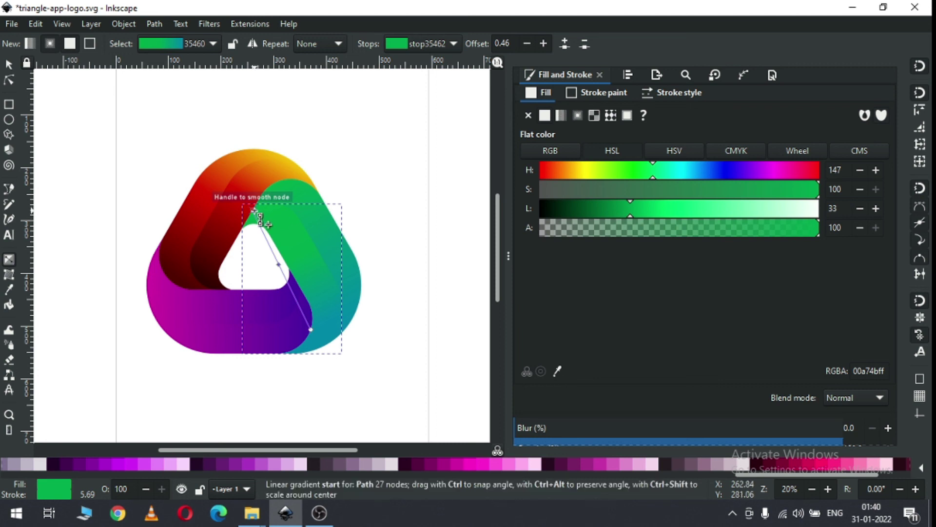
pyautogui.click(254, 210)
pyautogui.click(601, 209)
pyautogui.moveTo(594, 213); pyautogui.dragTo(575, 210)
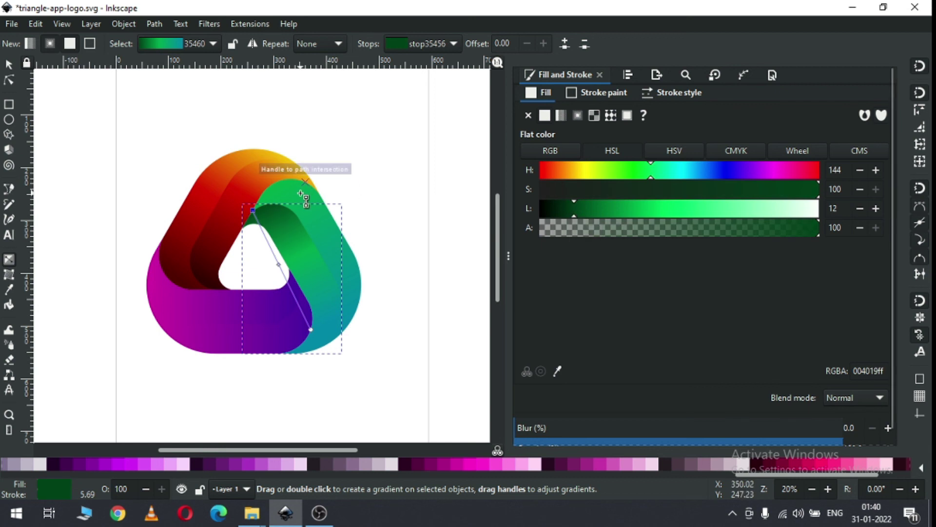
# Apply the shaded green gradient 35460 to the outer green shape, starting at its top.
pyautogui.click(303, 198)
pyautogui.click(274, 183)
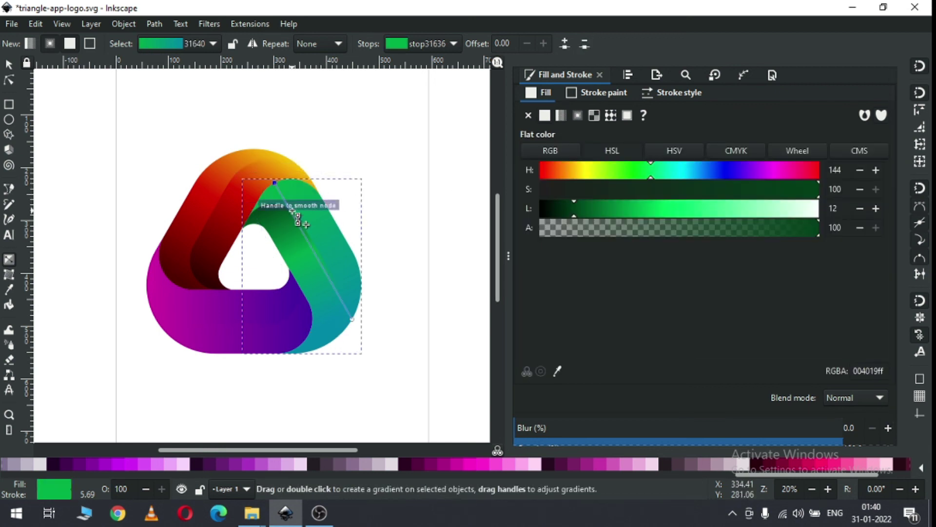
pyautogui.click(456, 230)
pyautogui.click(548, 167)
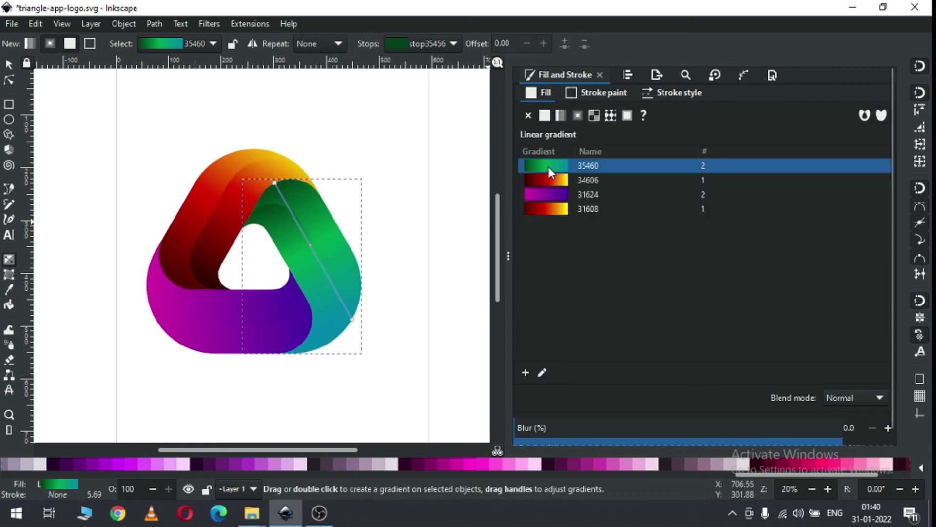
pyautogui.moveTo(275, 185); pyautogui.dragTo(255, 150)
# Realign the green shapes' gradient end handles onto their outer edges.
pyautogui.click(282, 209)
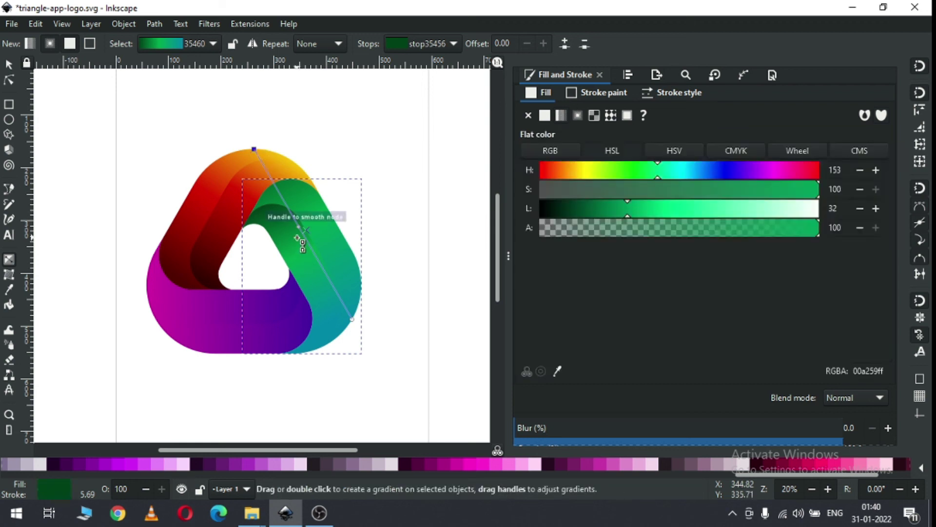
pyautogui.click(348, 244)
pyautogui.moveTo(359, 324)
pyautogui.mouseDown()
pyautogui.moveTo(387, 372)
pyautogui.moveTo(365, 329)
pyautogui.mouseUp()
pyautogui.click(337, 325)
pyautogui.moveTo(391, 389); pyautogui.dragTo(332, 366)
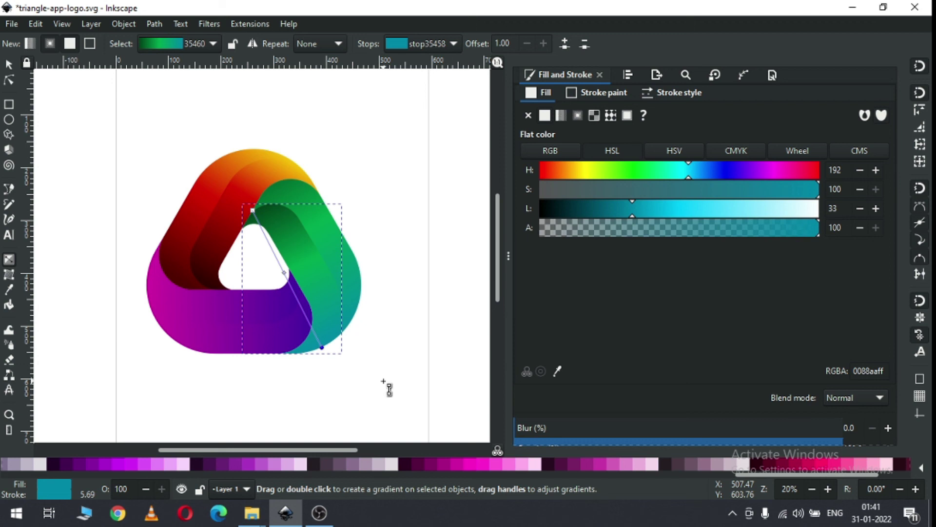
pyautogui.click(9, 64)
pyautogui.click(422, 203)
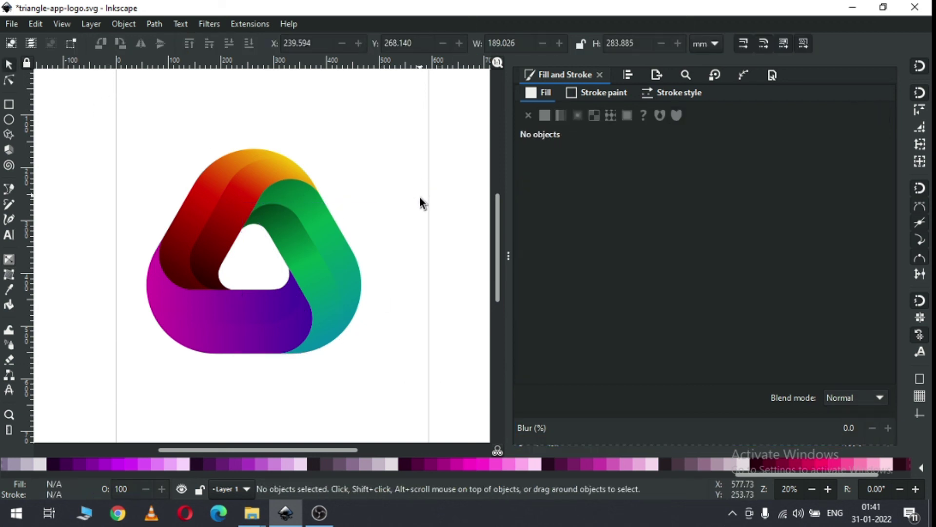
pyautogui.click(293, 314)
# Add a mid stop to the purple layer's gradient and darken its end to near-black 13002f.
pyautogui.click(544, 373)
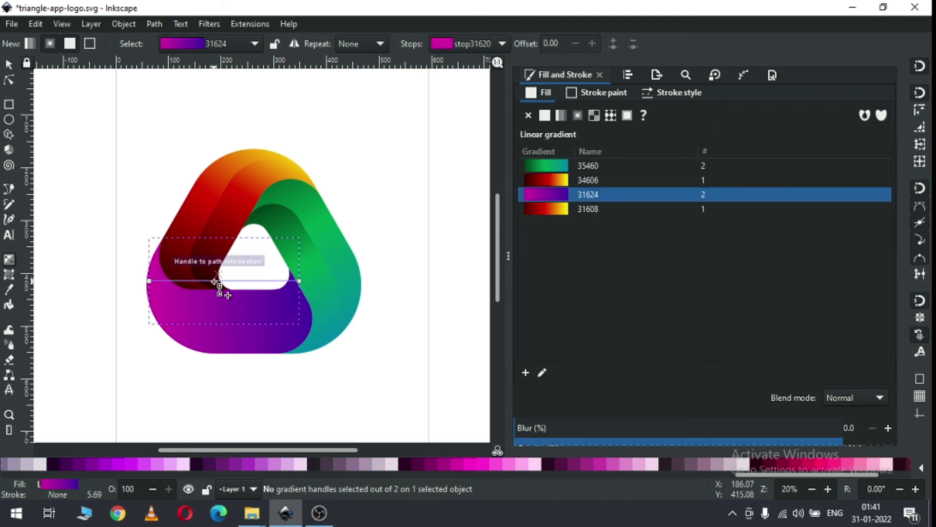
pyautogui.doubleClick(217, 281)
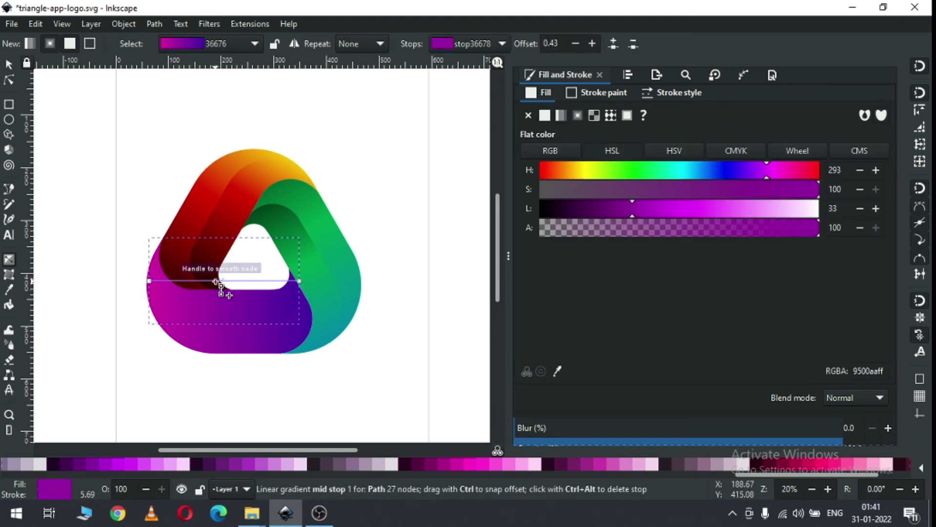
pyautogui.moveTo(218, 281); pyautogui.dragTo(234, 281)
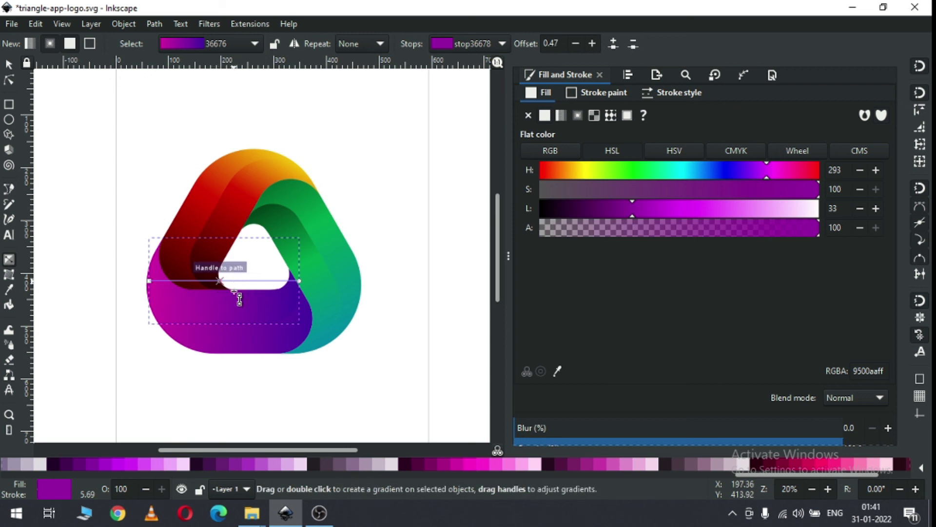
pyautogui.click(300, 281)
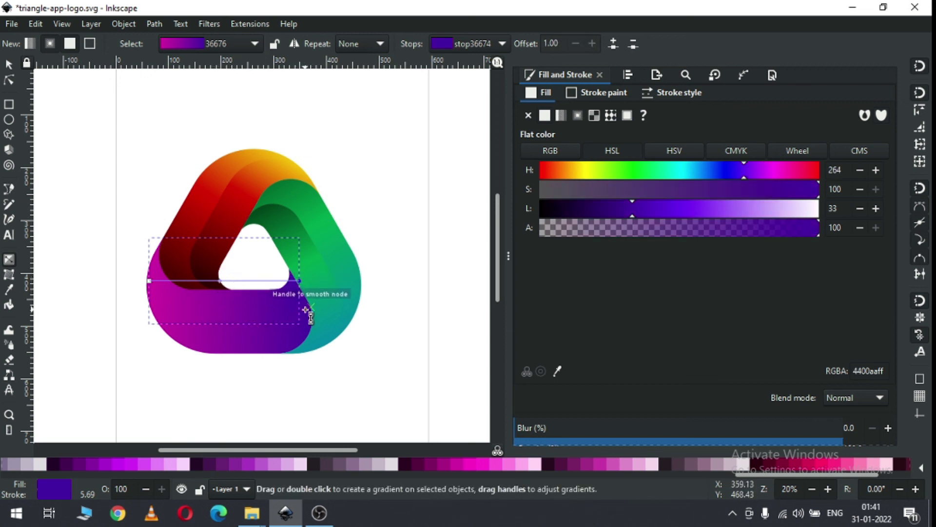
pyautogui.click(624, 205)
pyautogui.moveTo(624, 204); pyautogui.dragTo(577, 203)
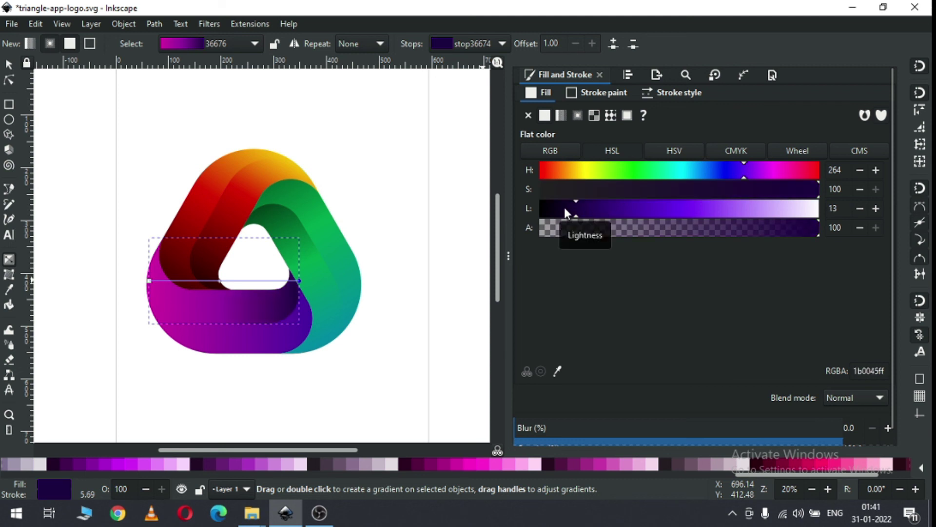
pyautogui.click(565, 203)
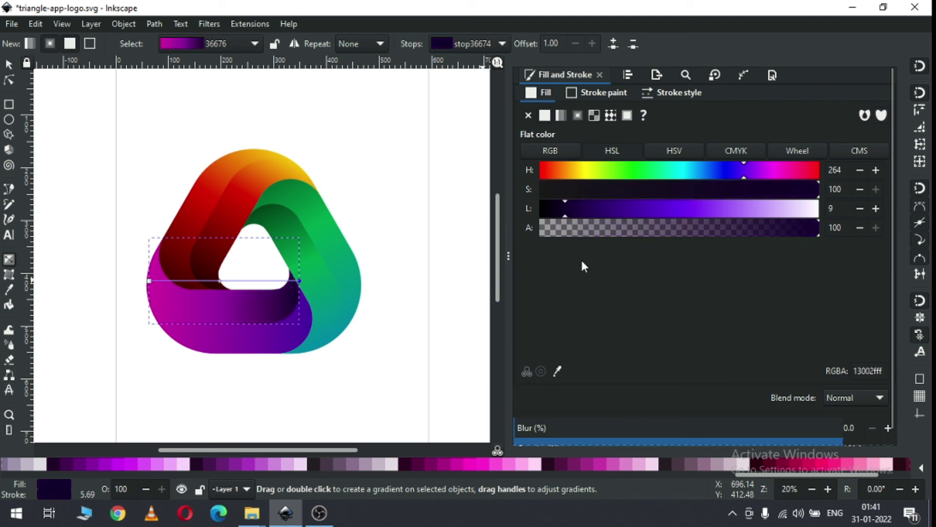
# Deselect everything and save the logo with Ctrl+S.
pyautogui.press('s')
pyautogui.click(400, 146)
pyautogui.hotkey('ctrl', 's')
pyautogui.hotkey('ctrl', 's')
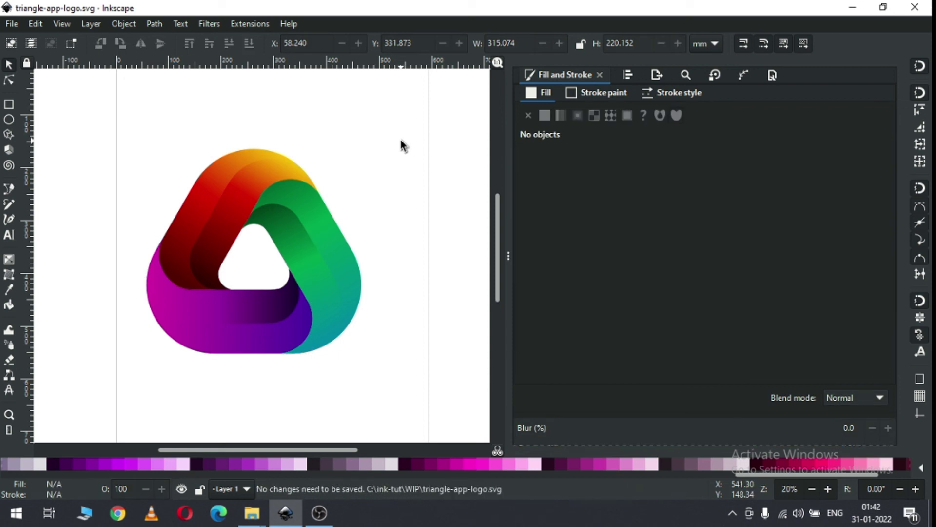